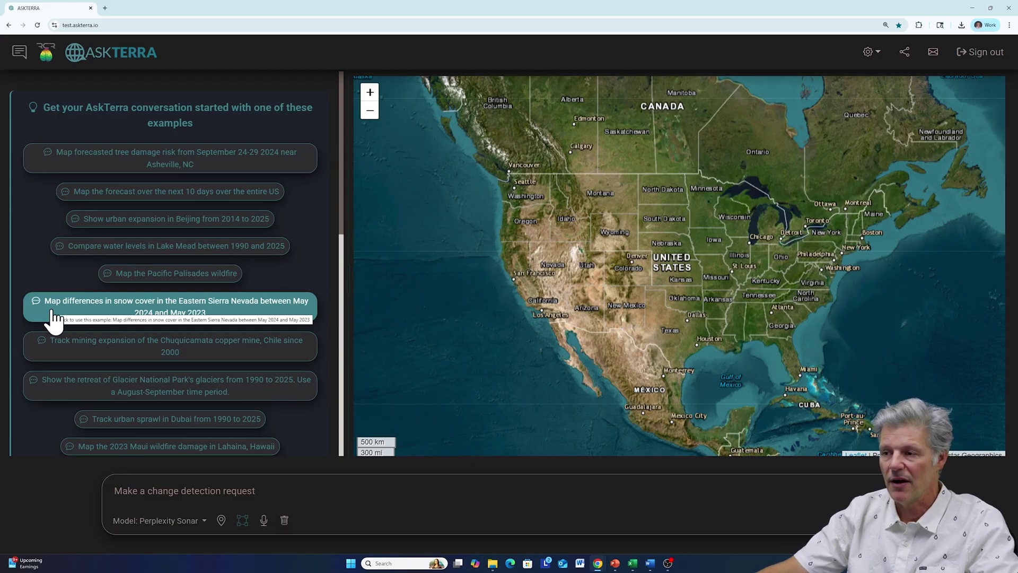
- Submit the example request mapping Eastern Sierra Nevada snow cover differences, May 2024 vs May 2023
click(167, 313)
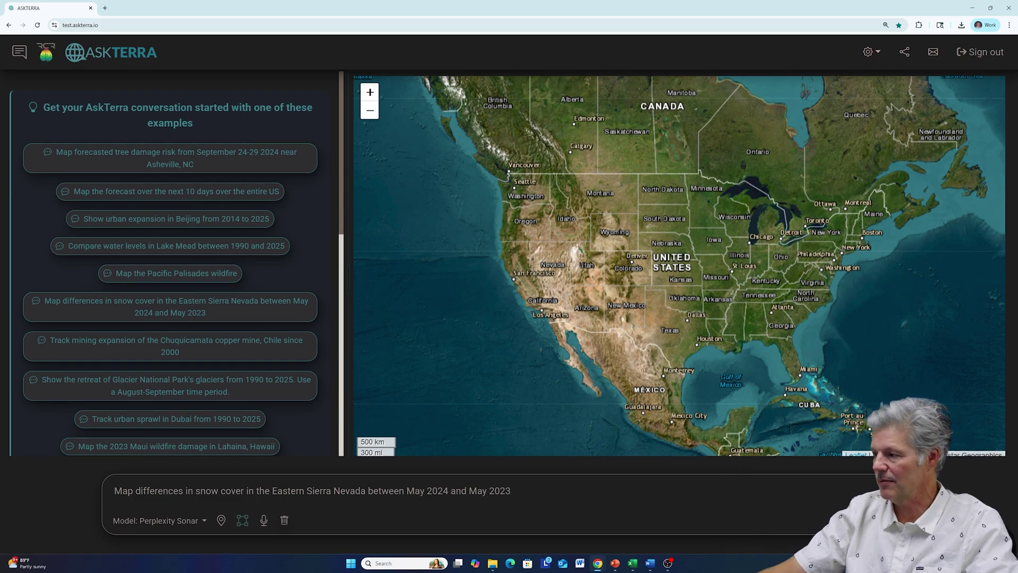
key(Return)
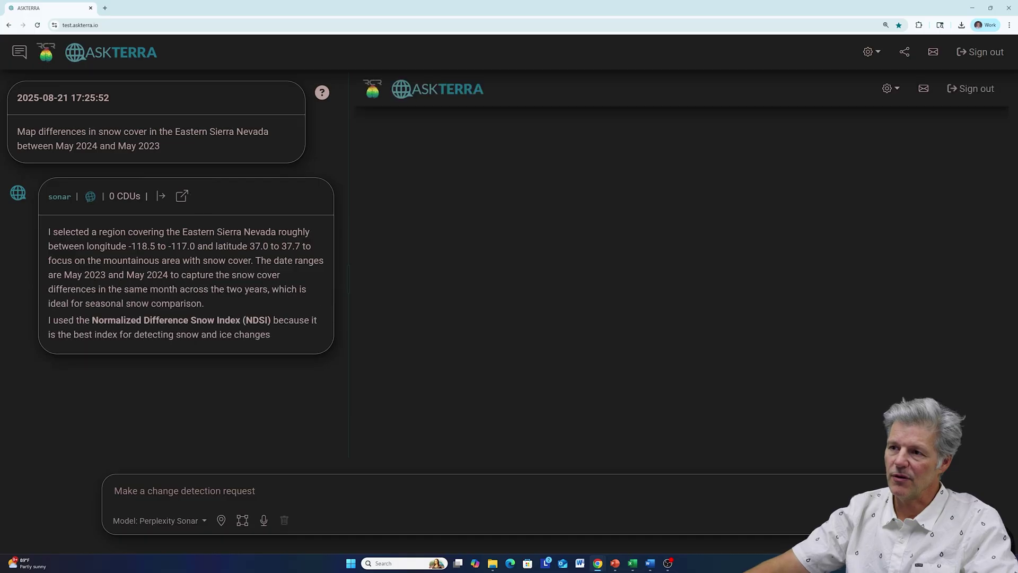
- Highlight the request's key phrases, region and dates, then pan the red snow-loss map toward Bishop
scroll(42, 133, up, 5)
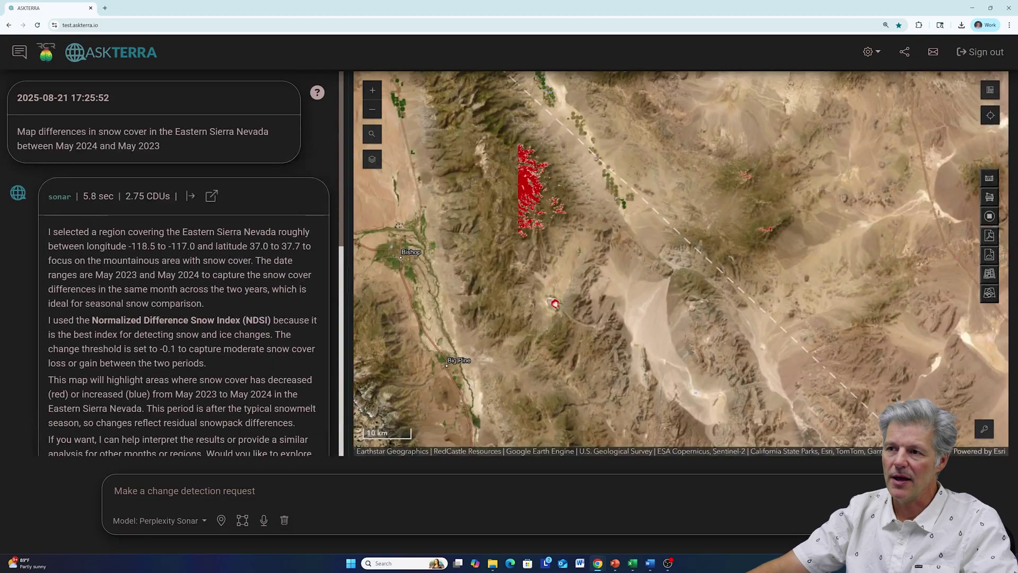
drag(17, 132, 146, 131)
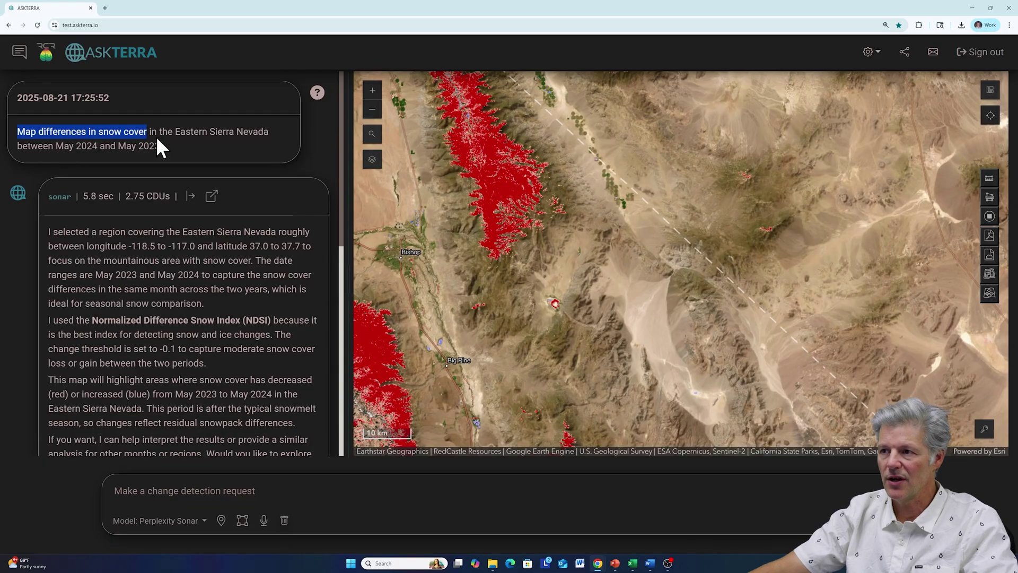
drag(175, 132, 269, 131)
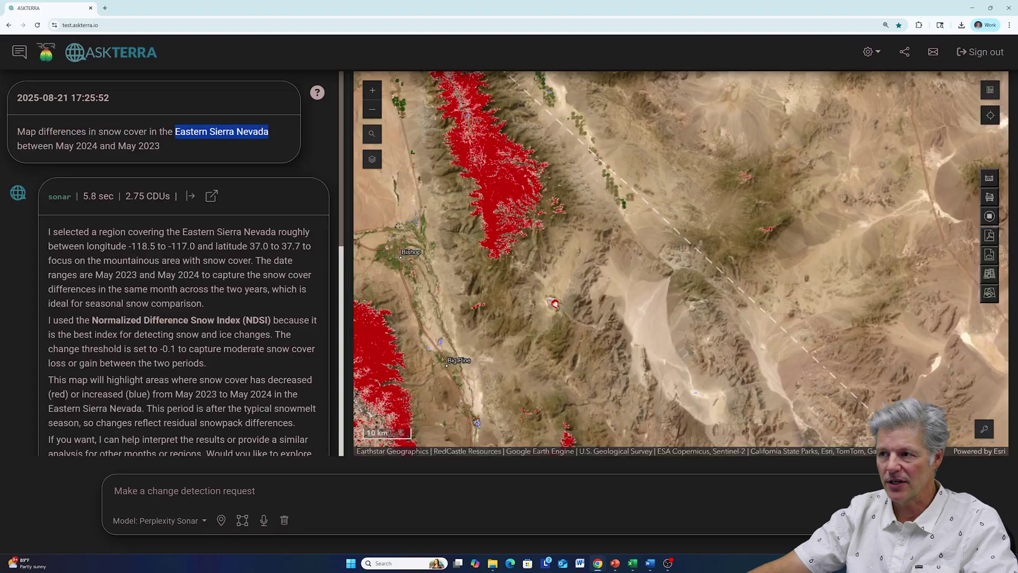
drag(56, 146, 163, 147)
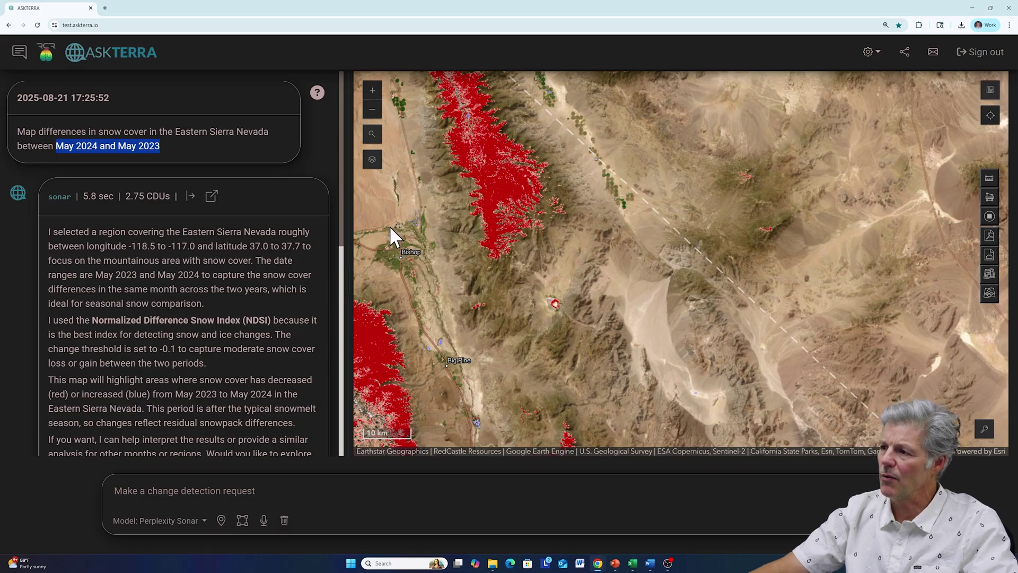
drag(388, 234, 777, 142)
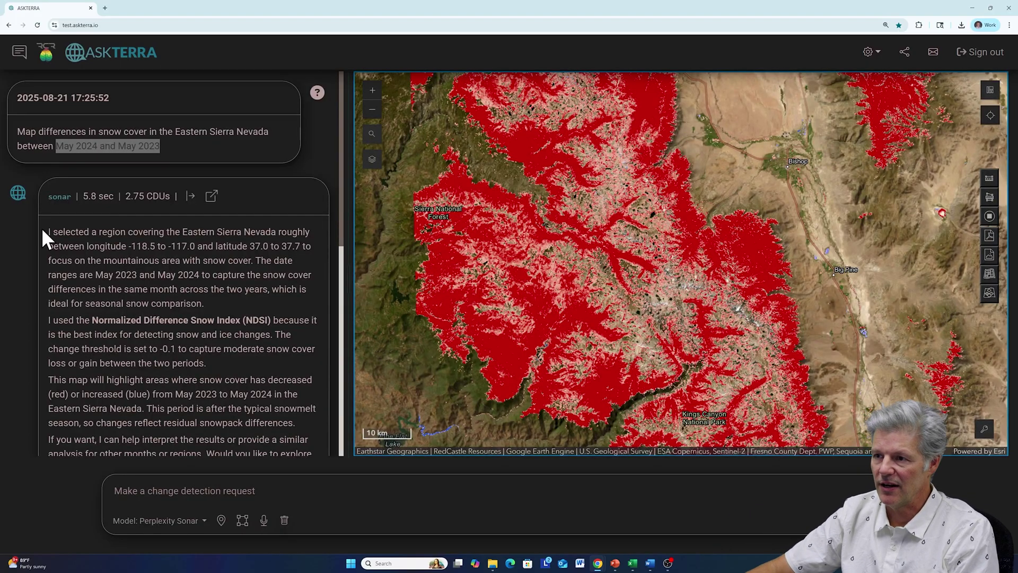
drag(48, 231, 100, 246)
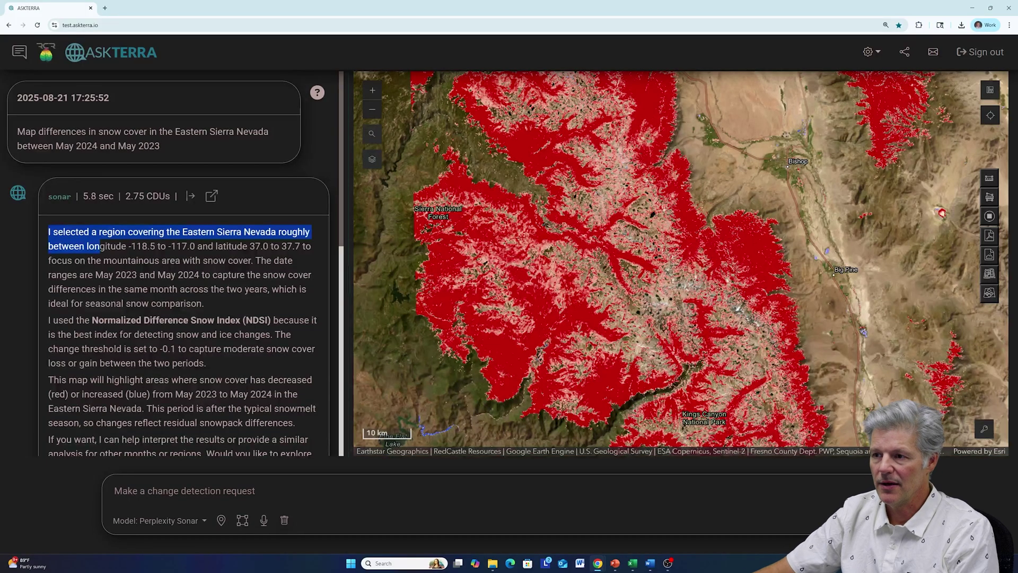
drag(95, 274, 199, 275)
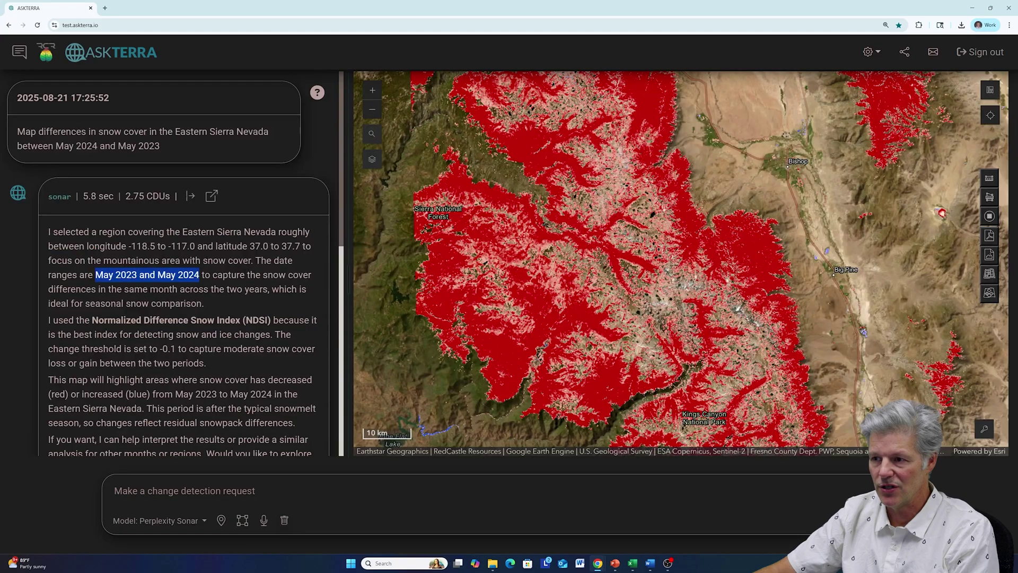
scroll(175, 263, down, 1)
drag(93, 280, 270, 280)
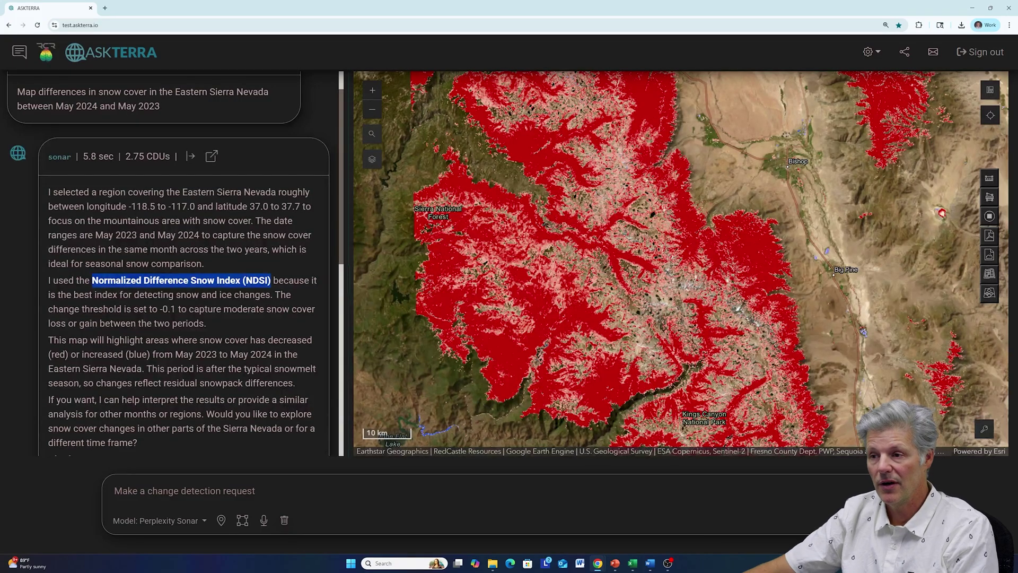
scroll(224, 324, down, 2)
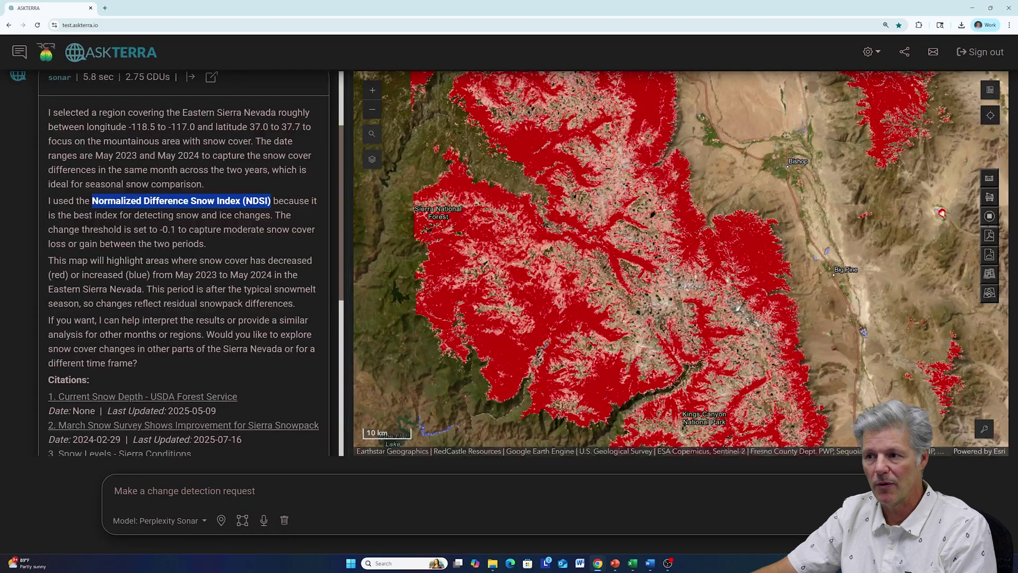
scroll(183, 265, down, 4)
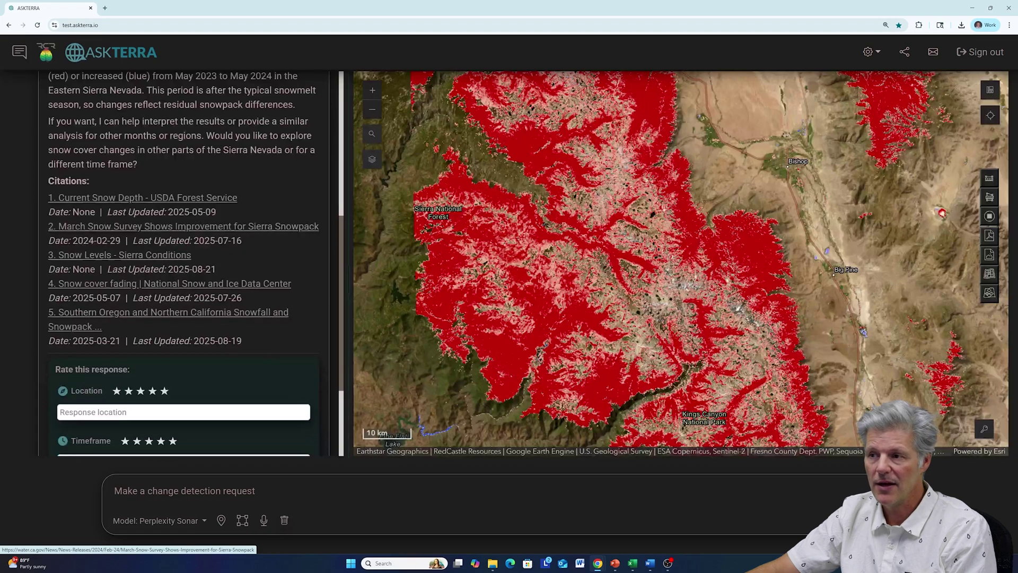
scroll(129, 184, up, 5)
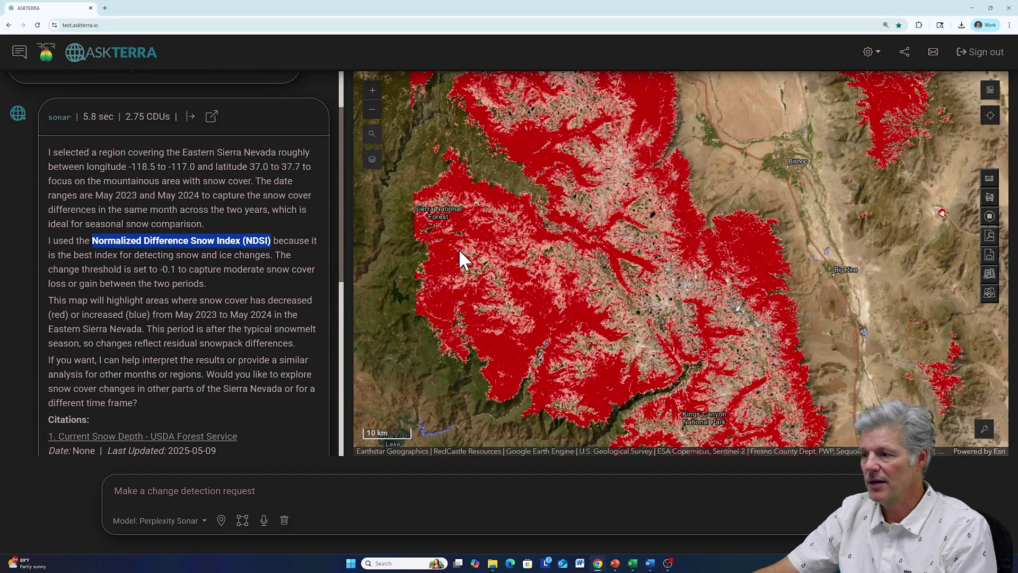
drag(549, 254, 574, 236)
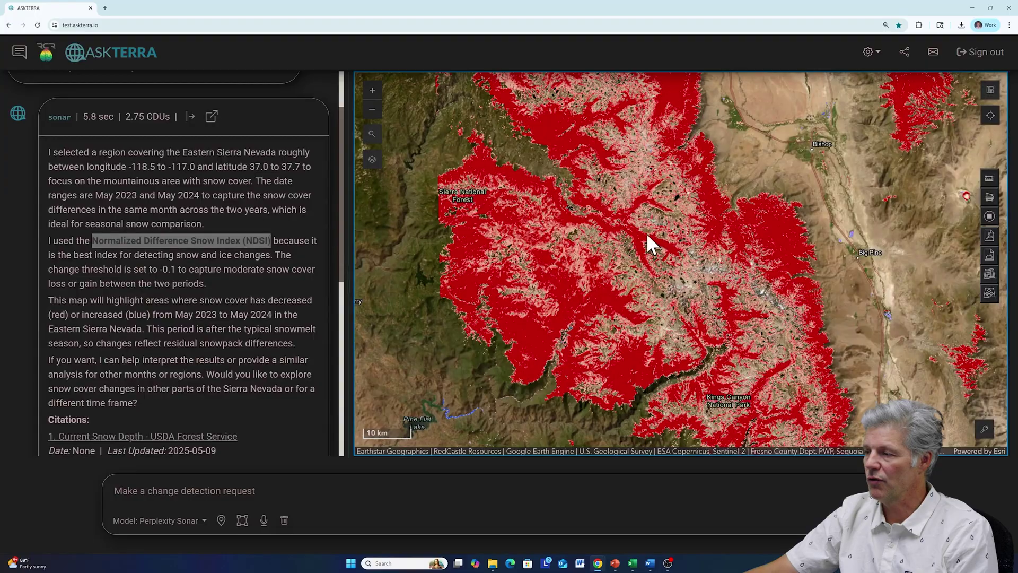
- Show the layer list and toggle the NDSI Difference overlay off and on, ending hidden
click(372, 160)
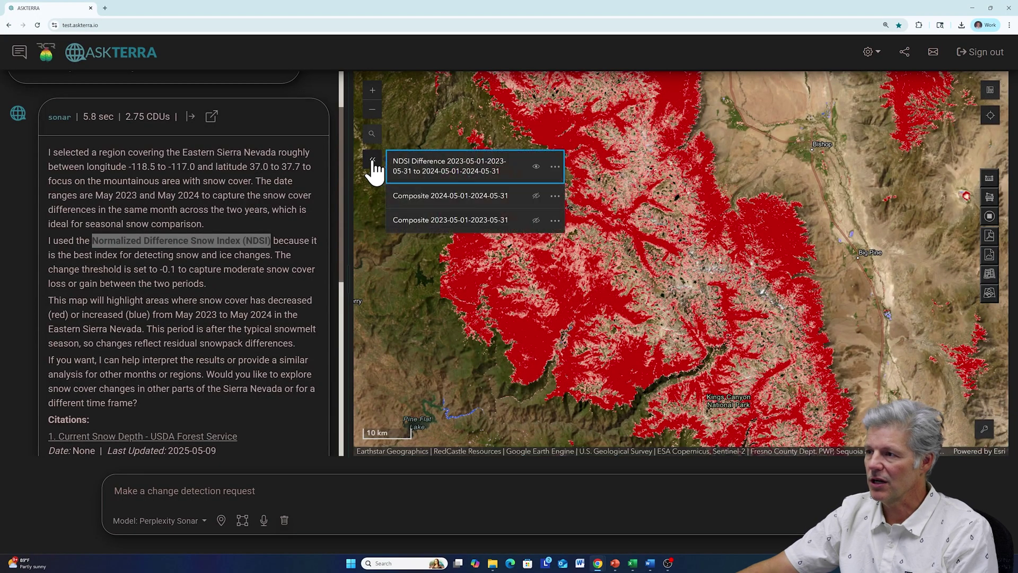
click(536, 167)
click(536, 167)
click(536, 167)
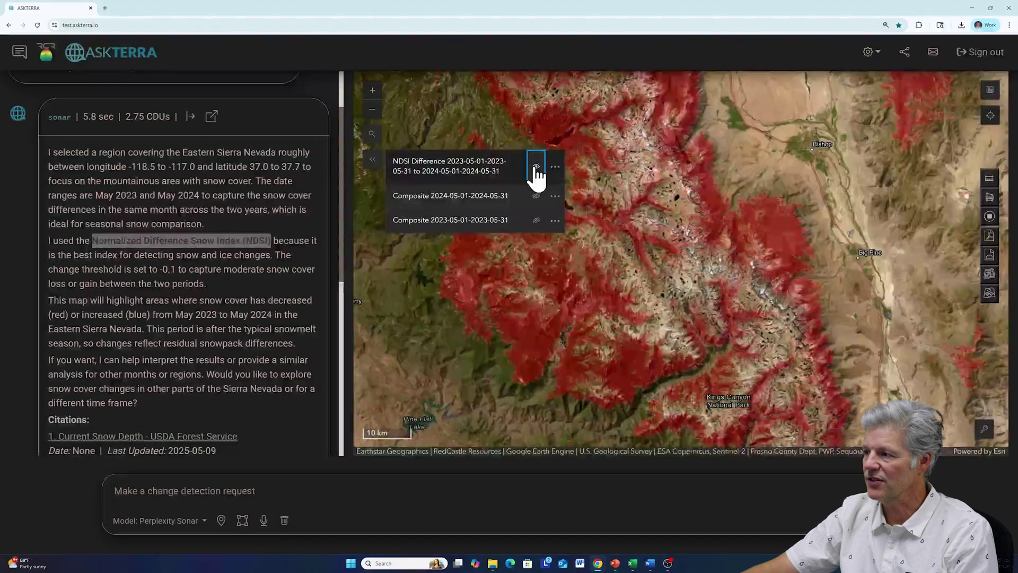
click(537, 167)
click(536, 167)
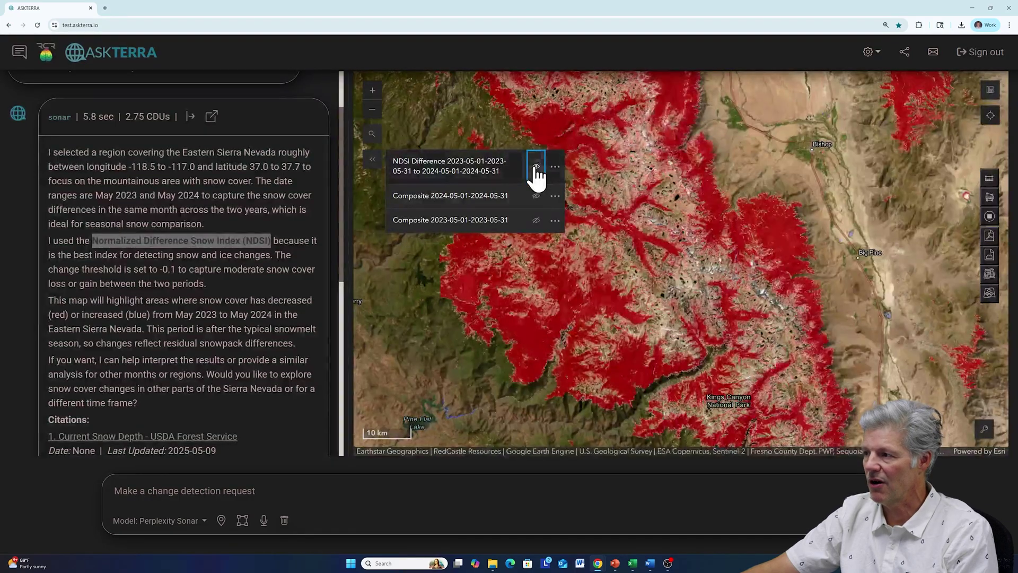
click(536, 167)
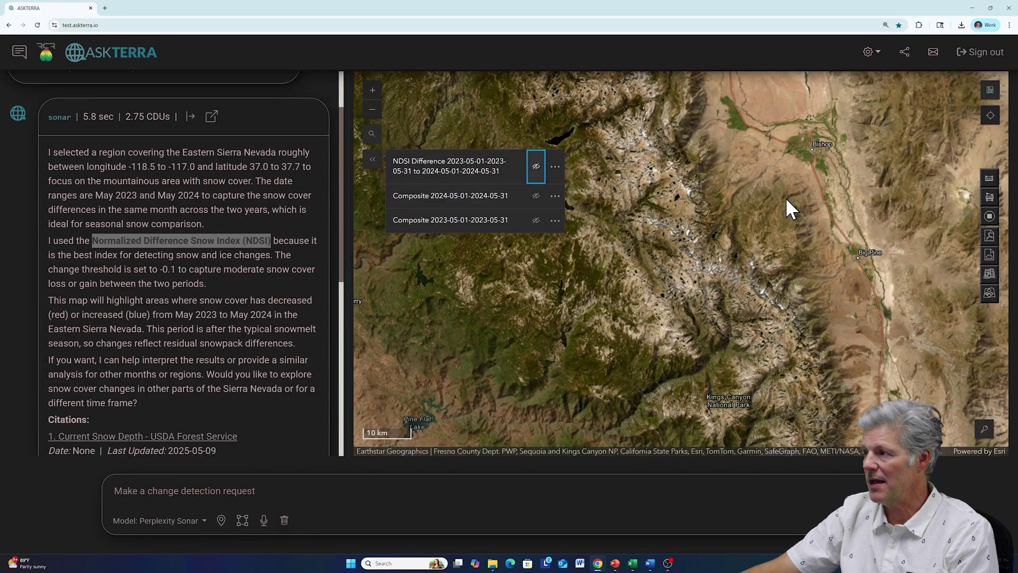
- Try the Topographic basemap, return to Imagery Hybrid, and show the NDSI Difference overlay
click(990, 92)
scroll(862, 143, down, 7)
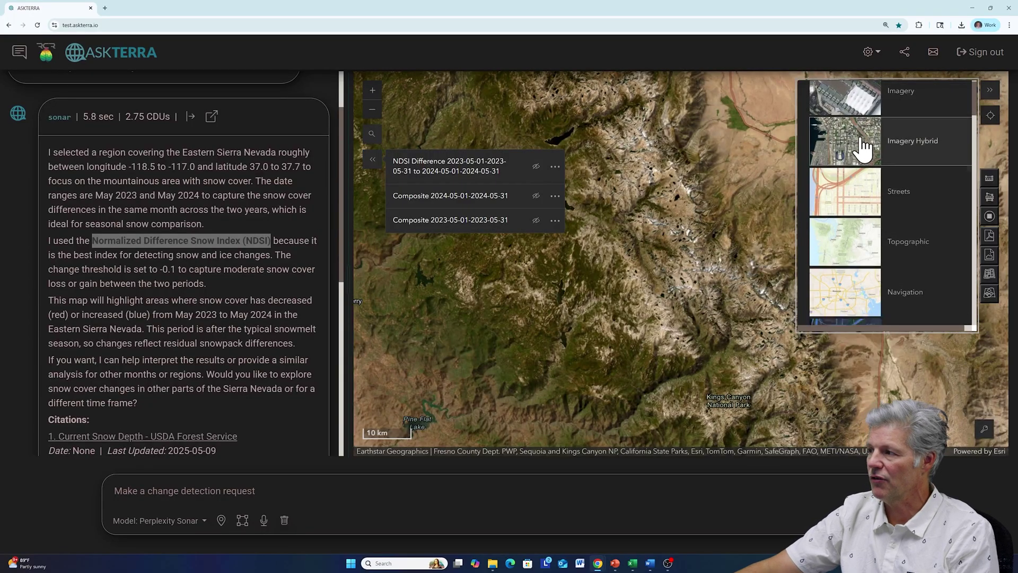
scroll(862, 149, up, 6)
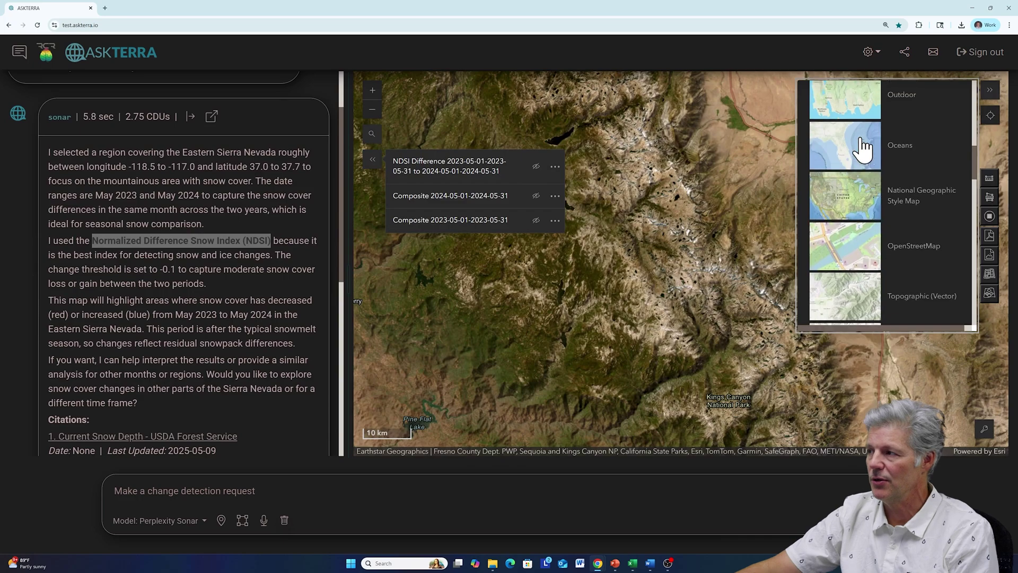
scroll(863, 148, up, 2)
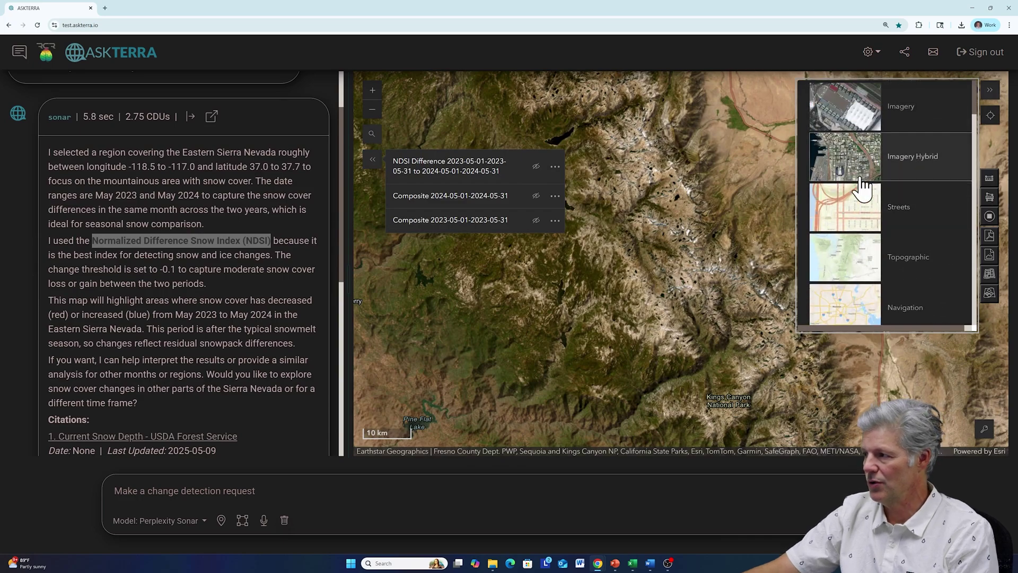
click(849, 275)
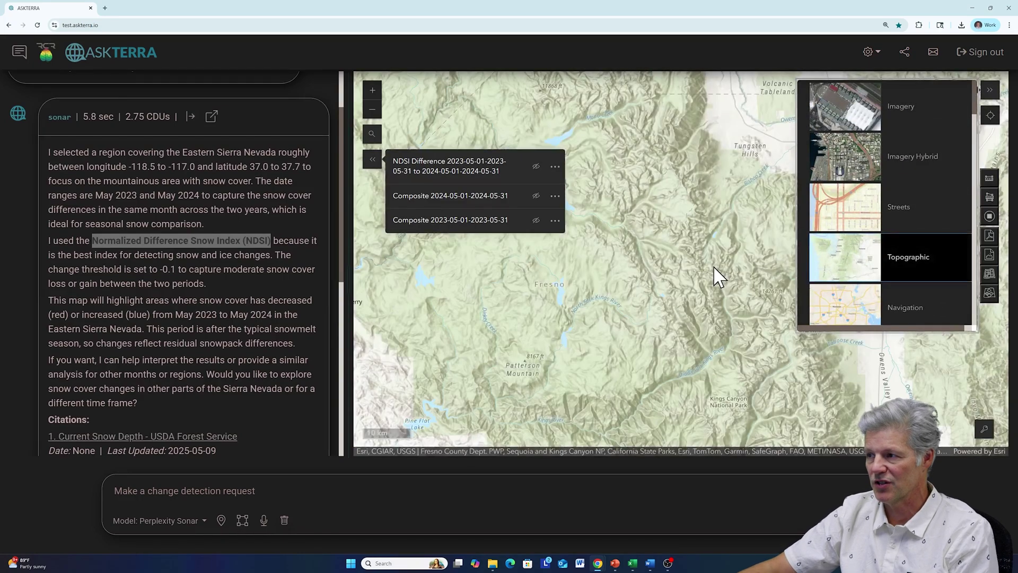
click(537, 168)
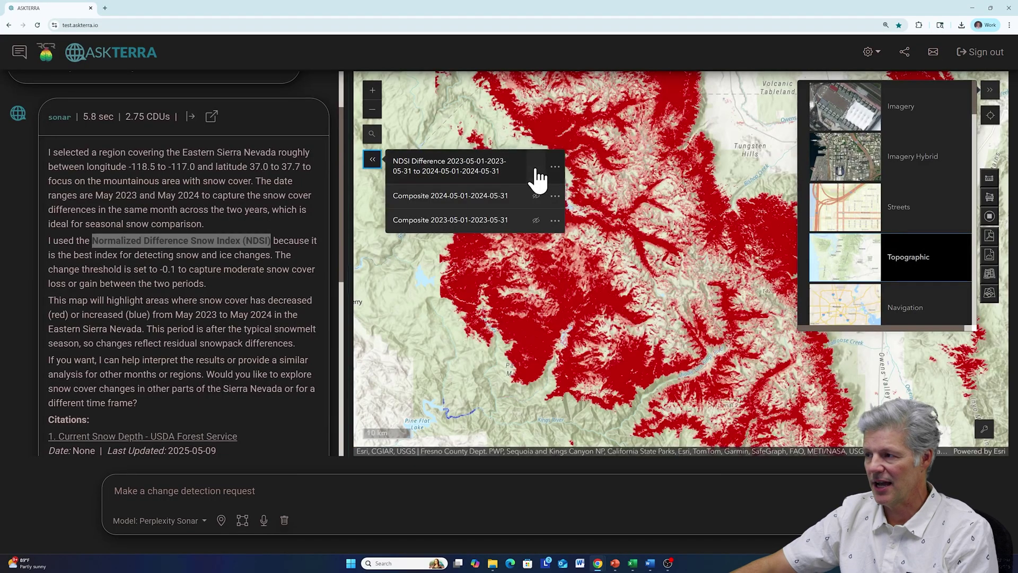
click(537, 167)
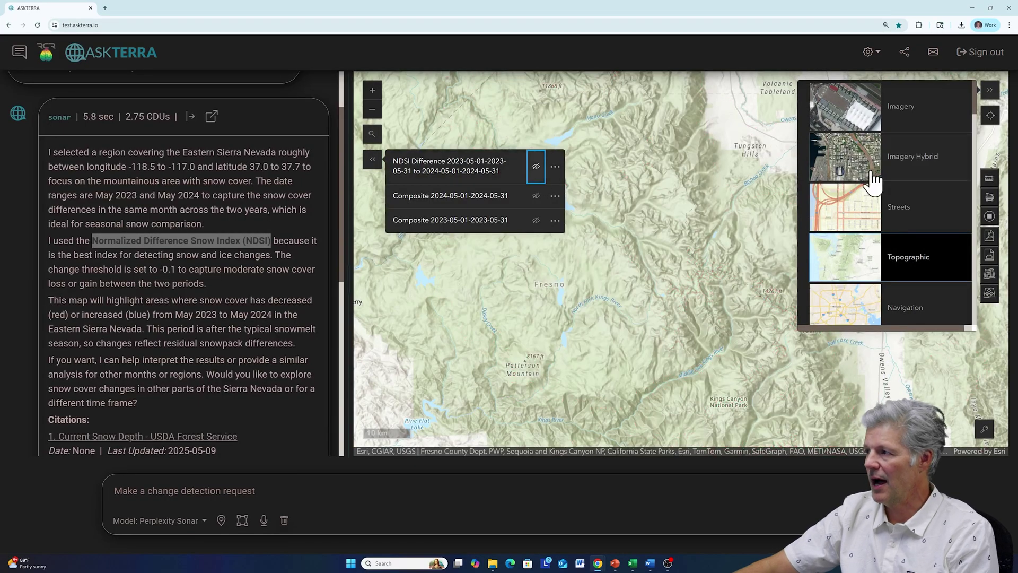
click(842, 152)
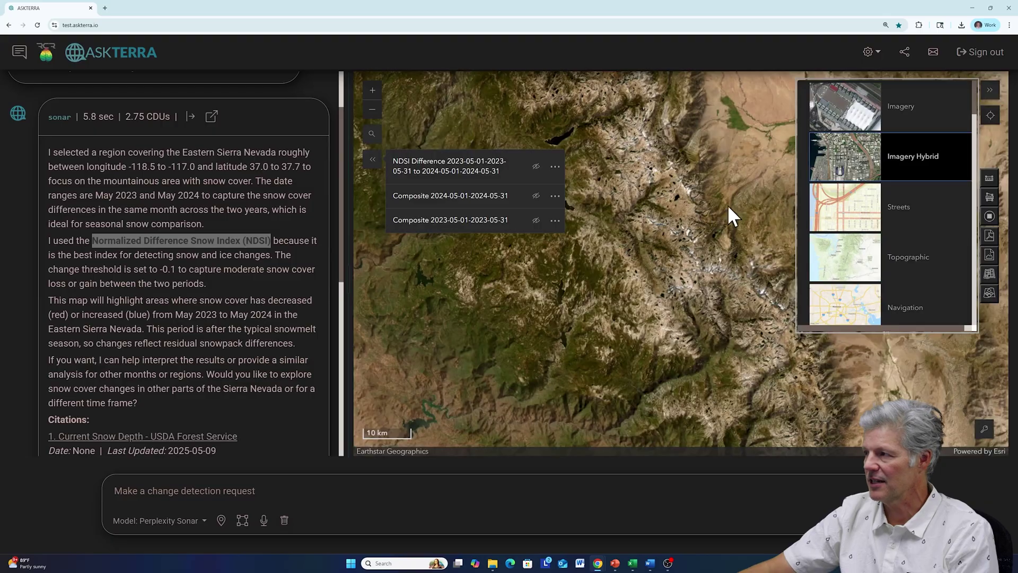
click(989, 91)
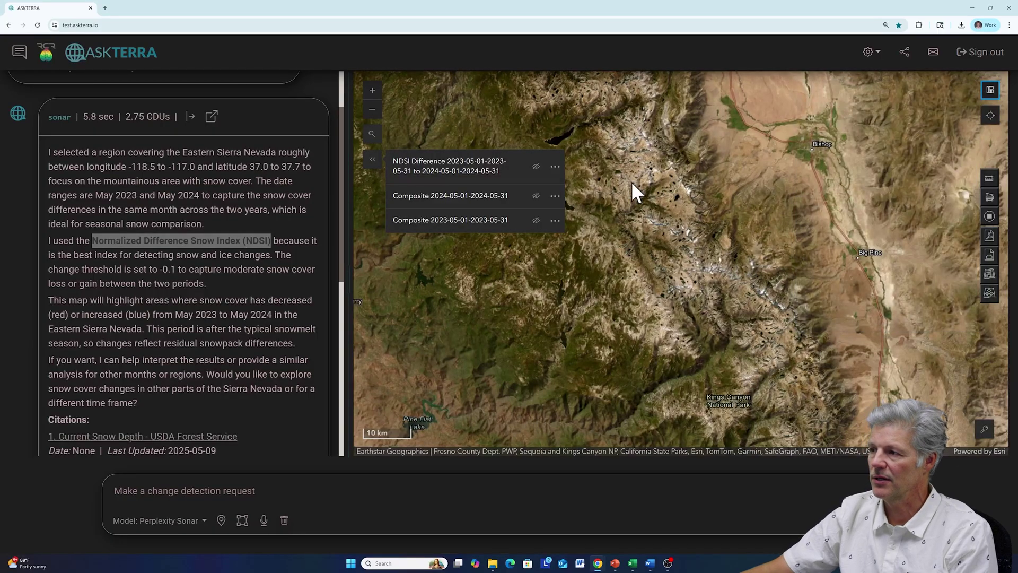
click(537, 167)
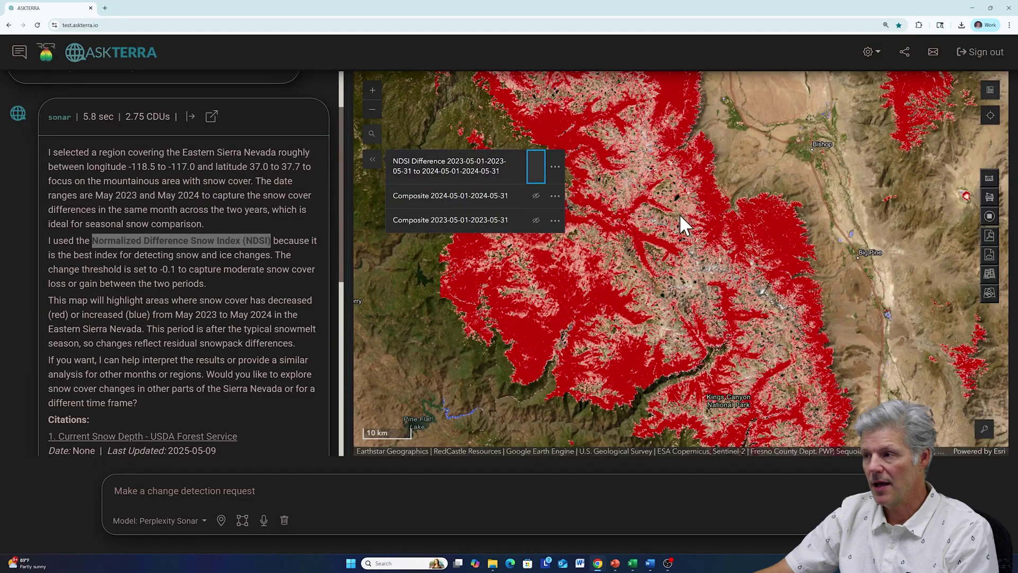
- Turn on both composites, flip the May 2024 composite to compare, then restore NDSI Difference
click(536, 197)
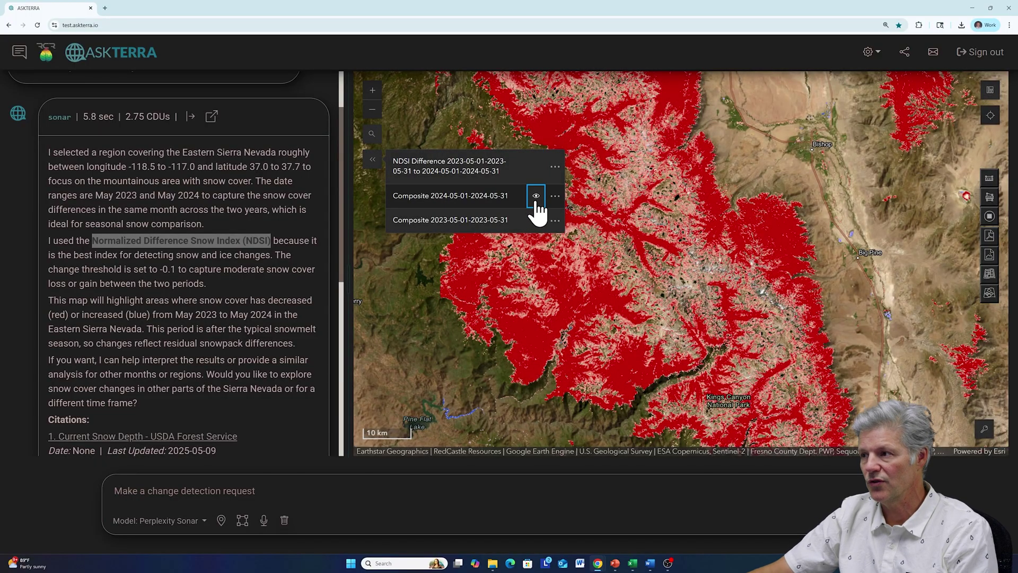
click(537, 222)
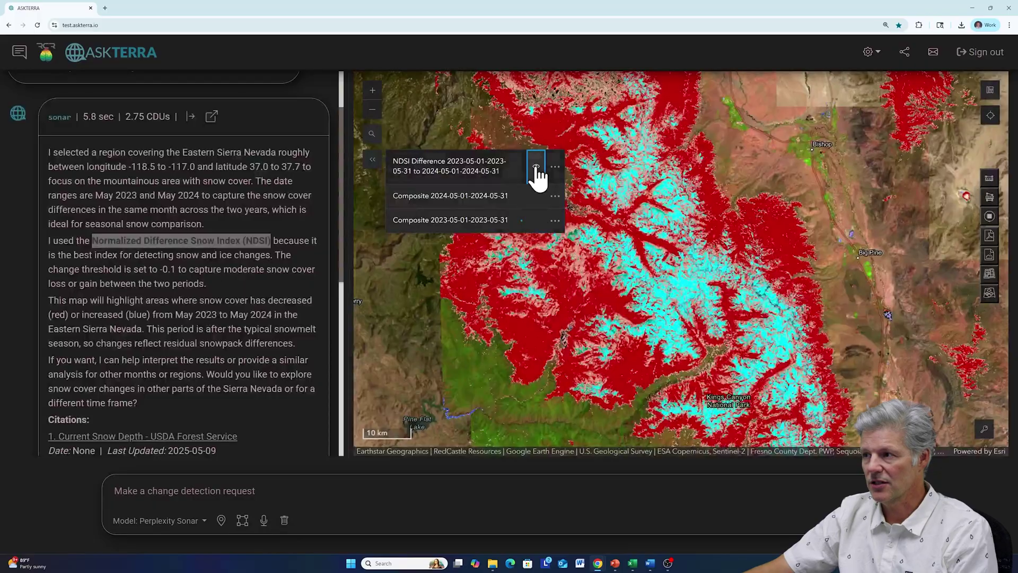
click(536, 169)
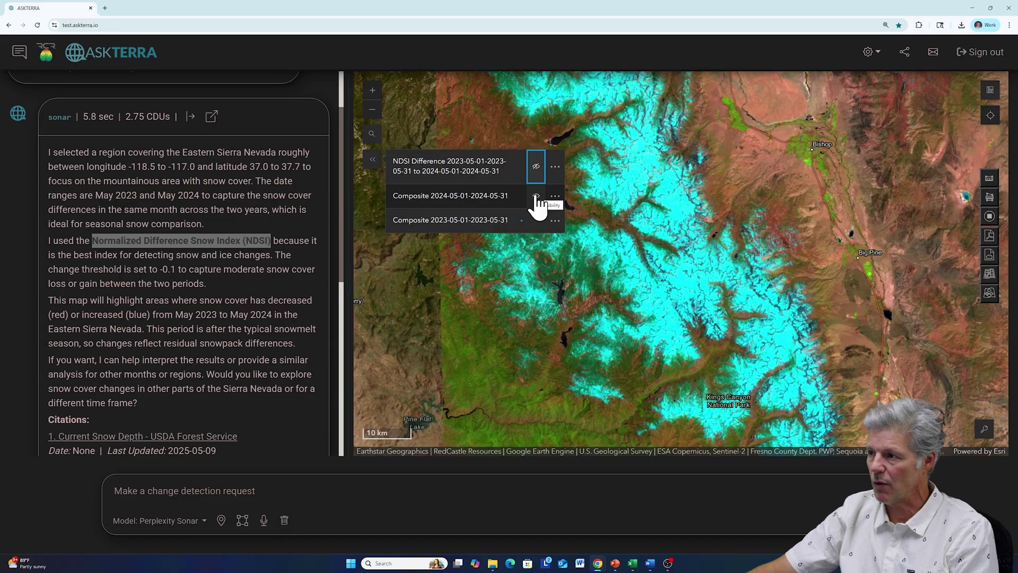
click(536, 196)
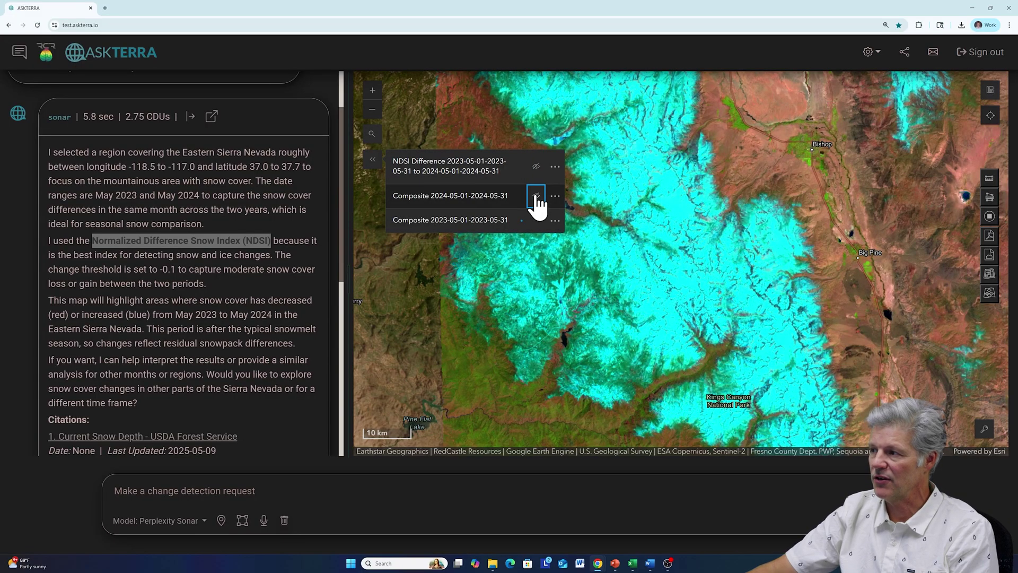
click(536, 196)
click(536, 196)
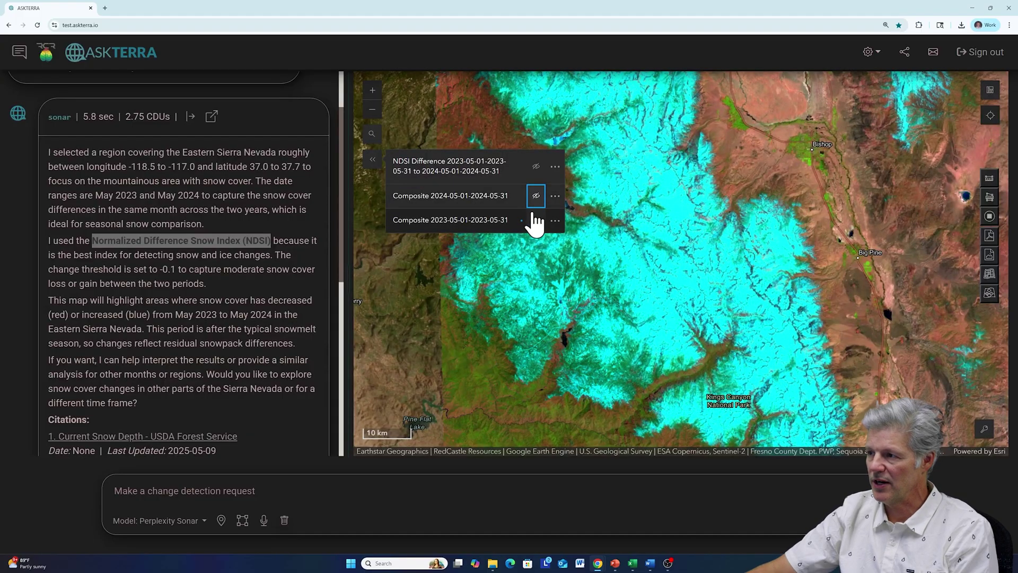
click(536, 197)
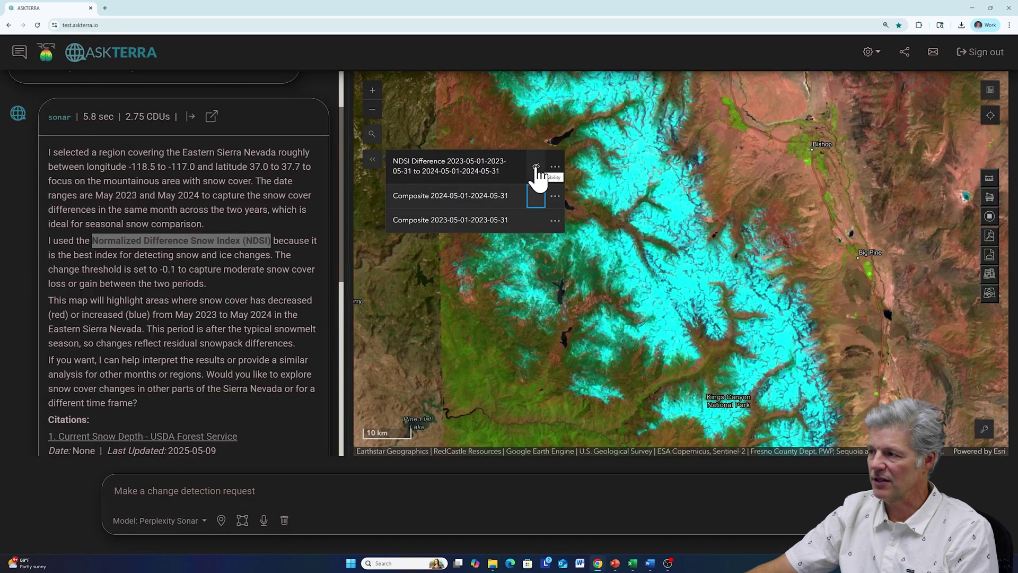
click(536, 168)
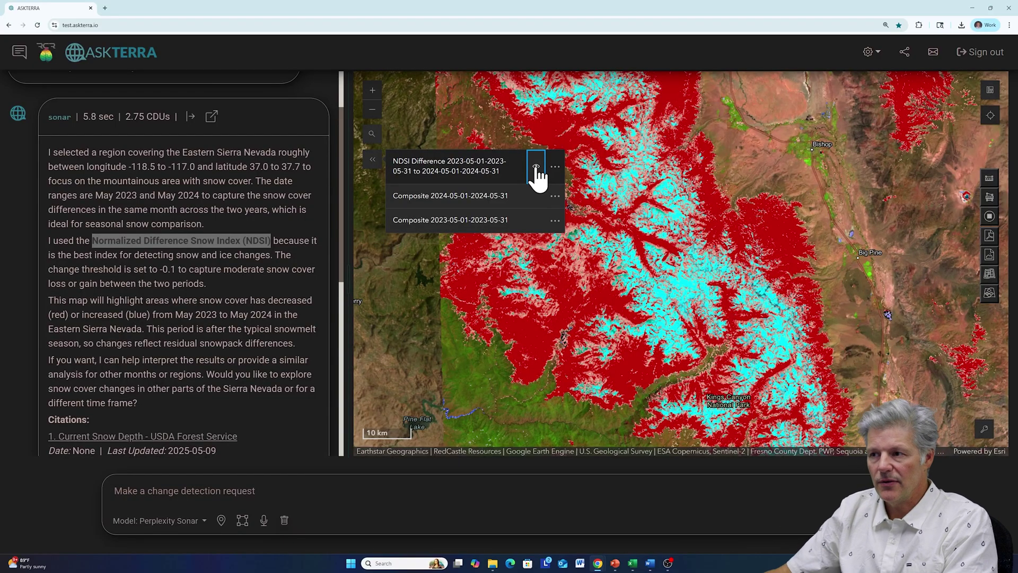
click(48, 152)
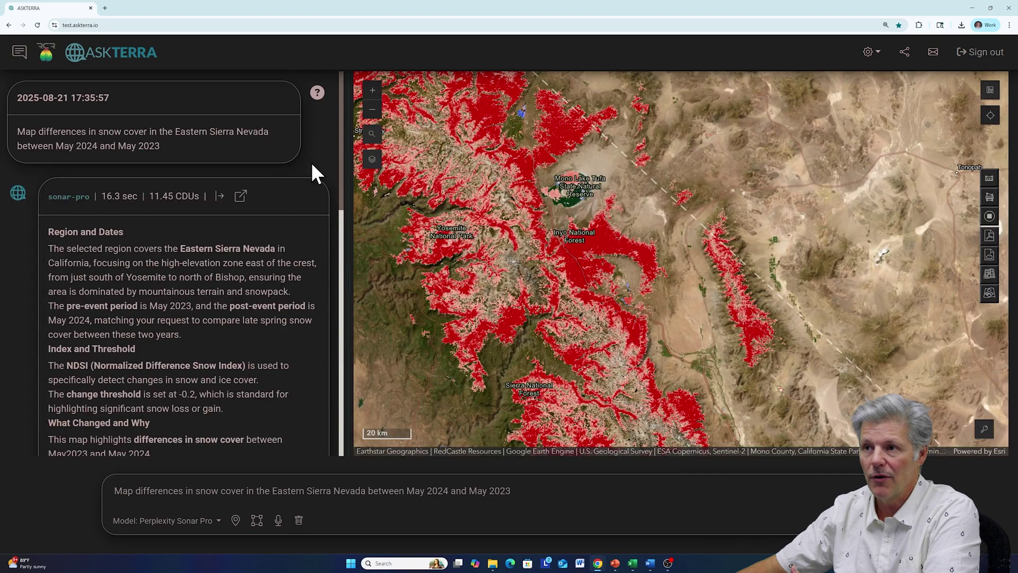
- Show the Conversation History panel with the 11.45-CDU snow cover chat and earlier wildfire chats
click(18, 52)
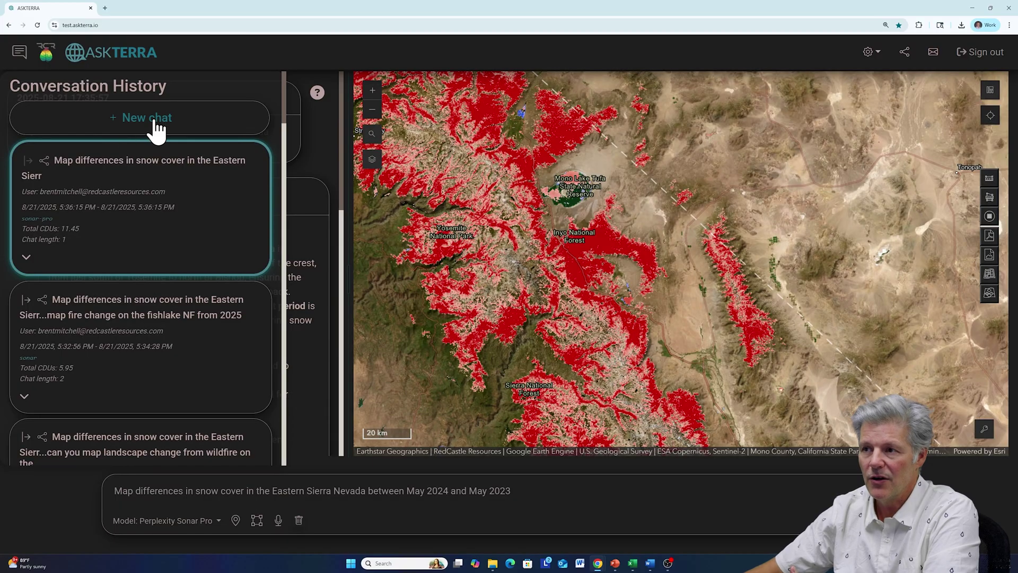
- Start a new chat and clear the old snow-cover prompt from the request box
click(155, 120)
click(17, 49)
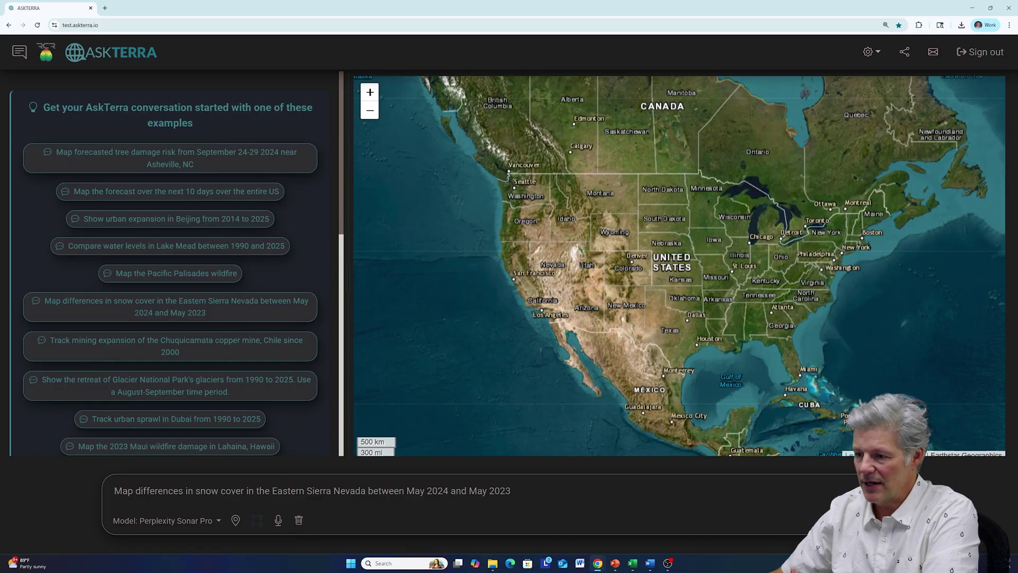
drag(512, 490, 102, 487)
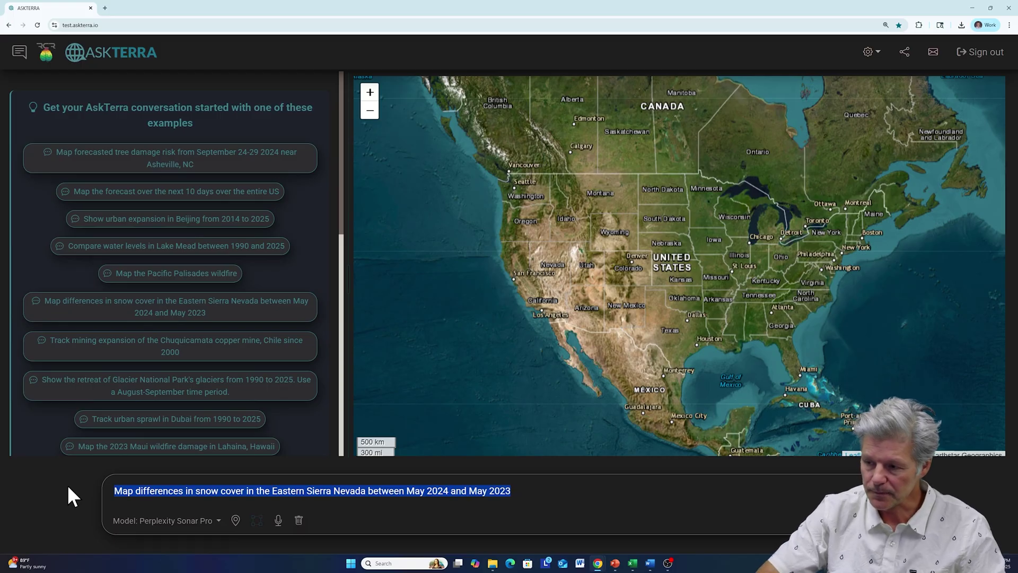
key(BackSpace)
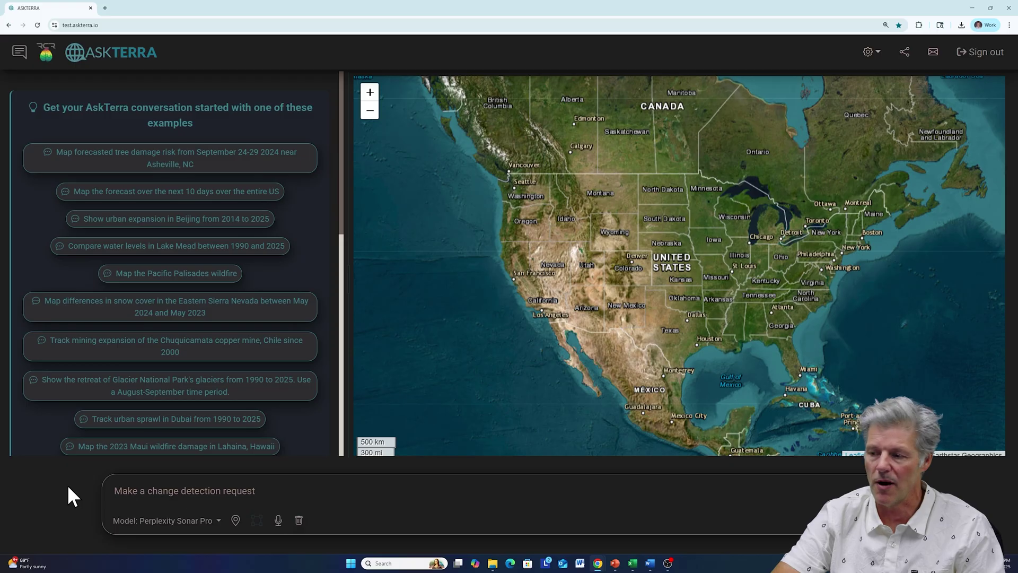
- Submit 'map landscape change from wildfire in FishLake NF in Utah, summer 2025'
text(map)
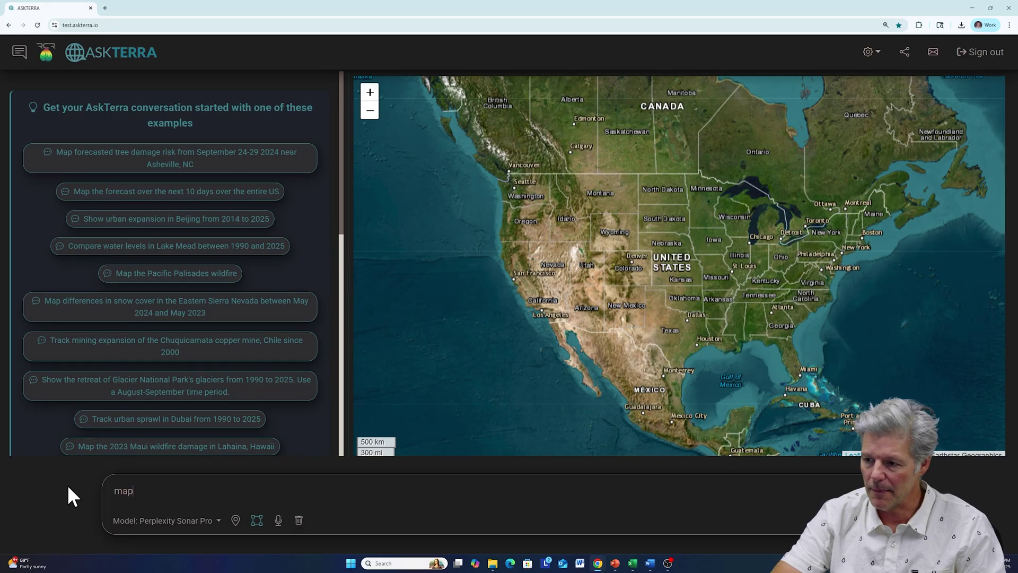
text( landscape chaa)
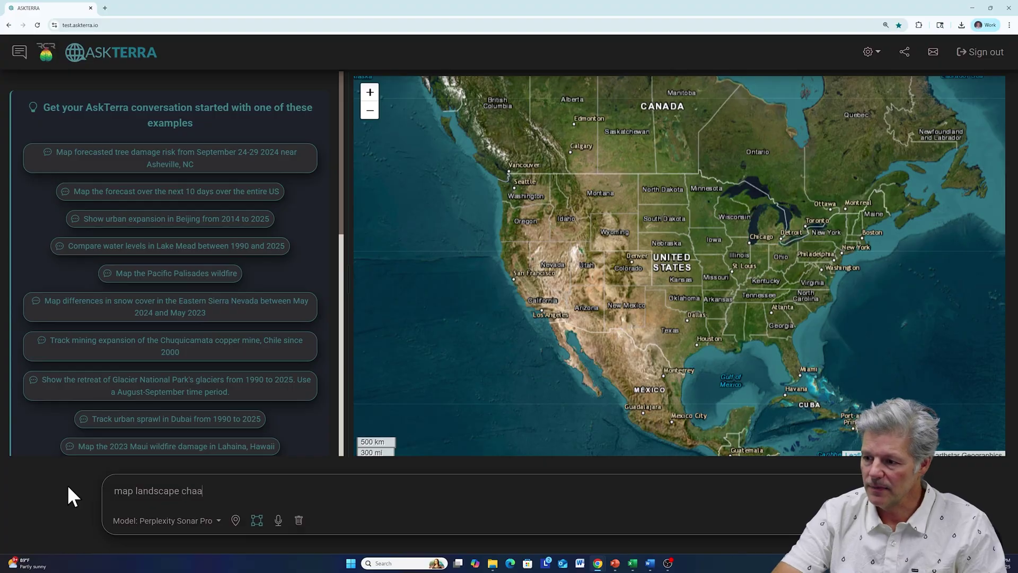
key(BackSpace)
text(nge from wild)
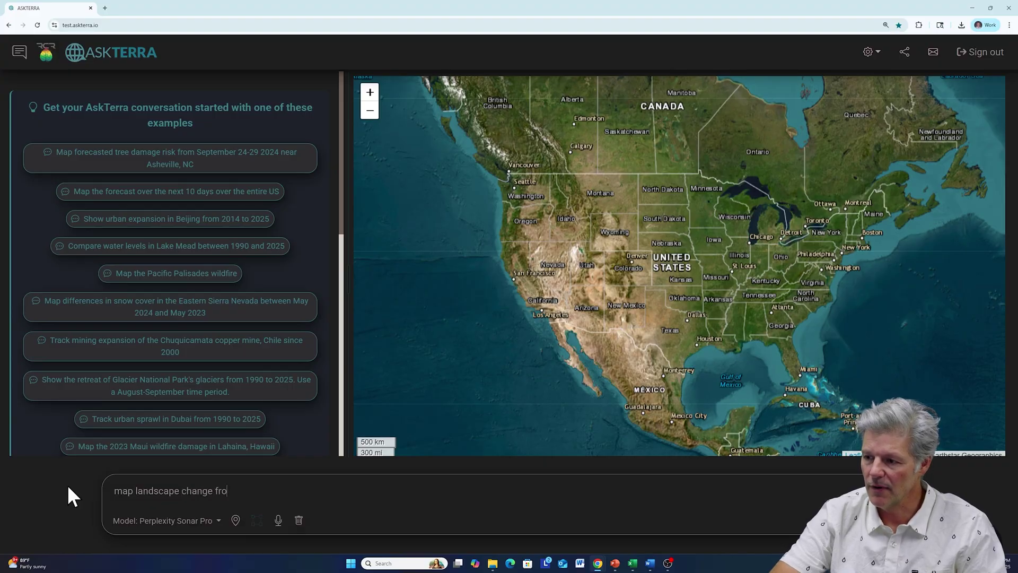
text(e)
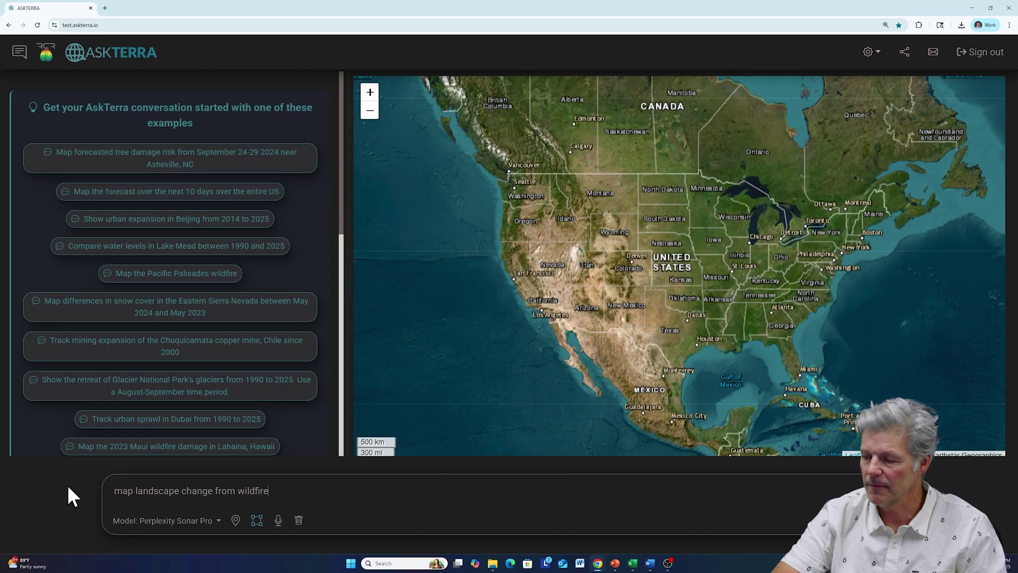
text( in)
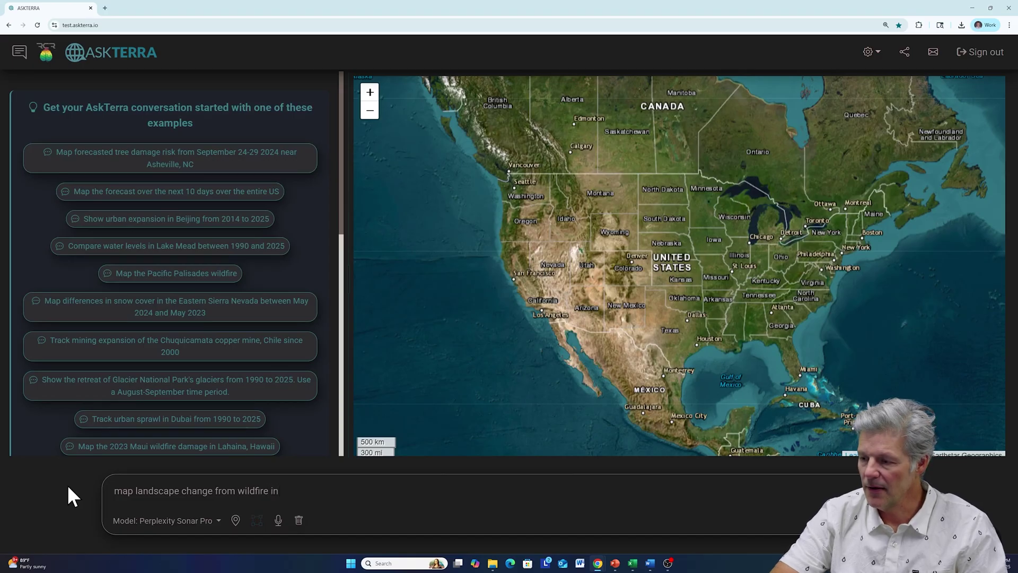
text( FishL)
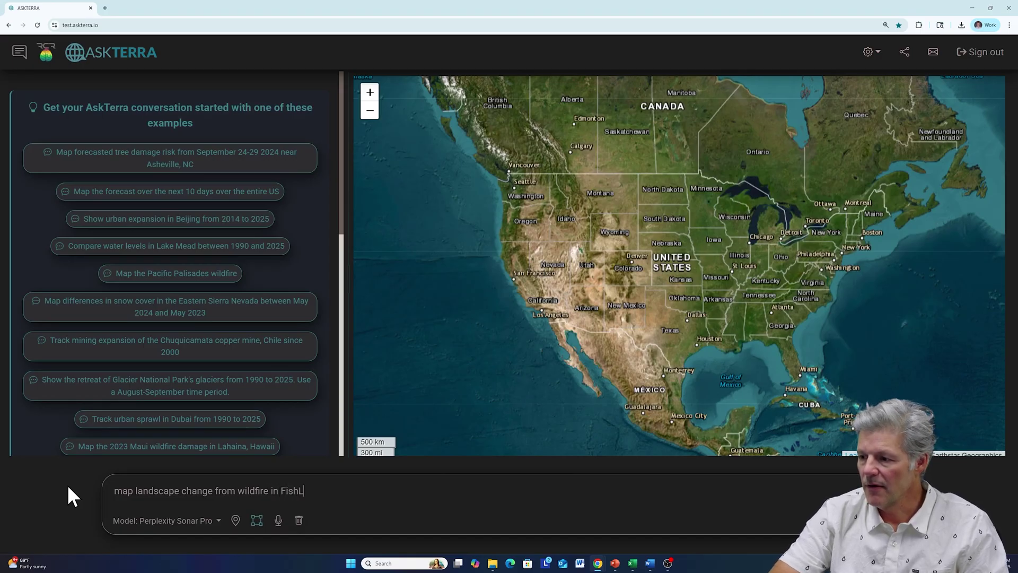
text(ake NF)
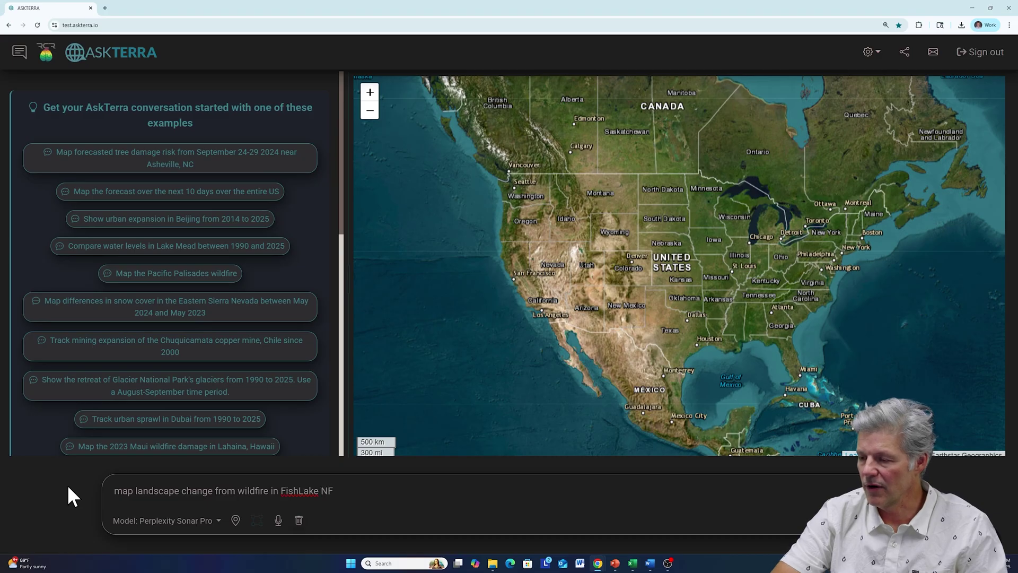
text( in Utah)
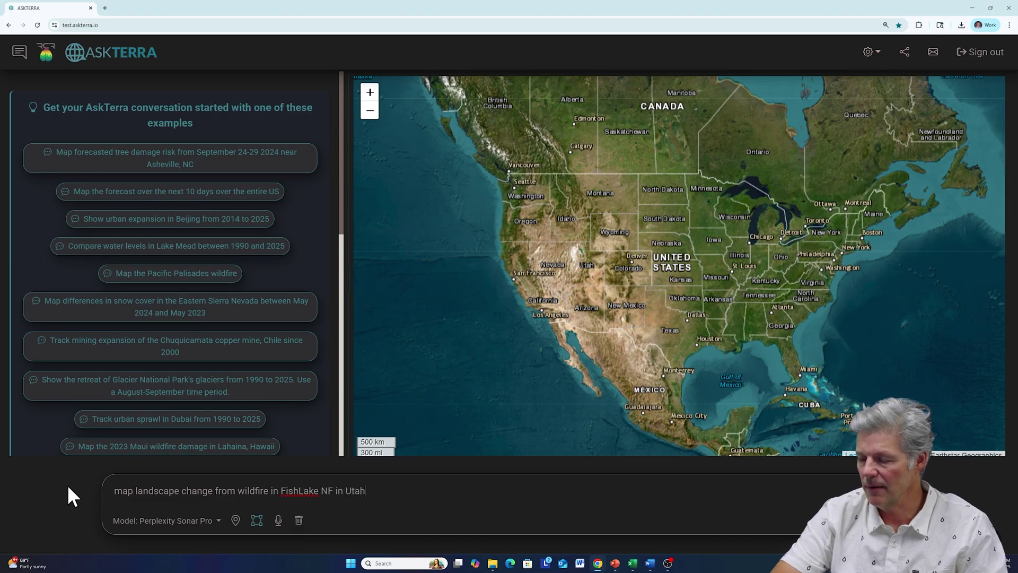
text(, summe)
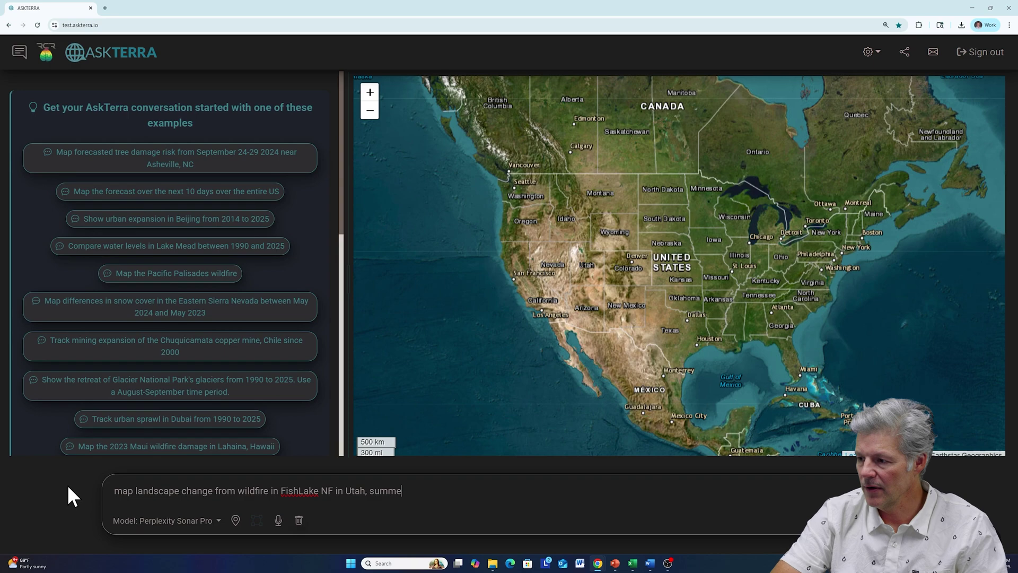
text(r 2025)
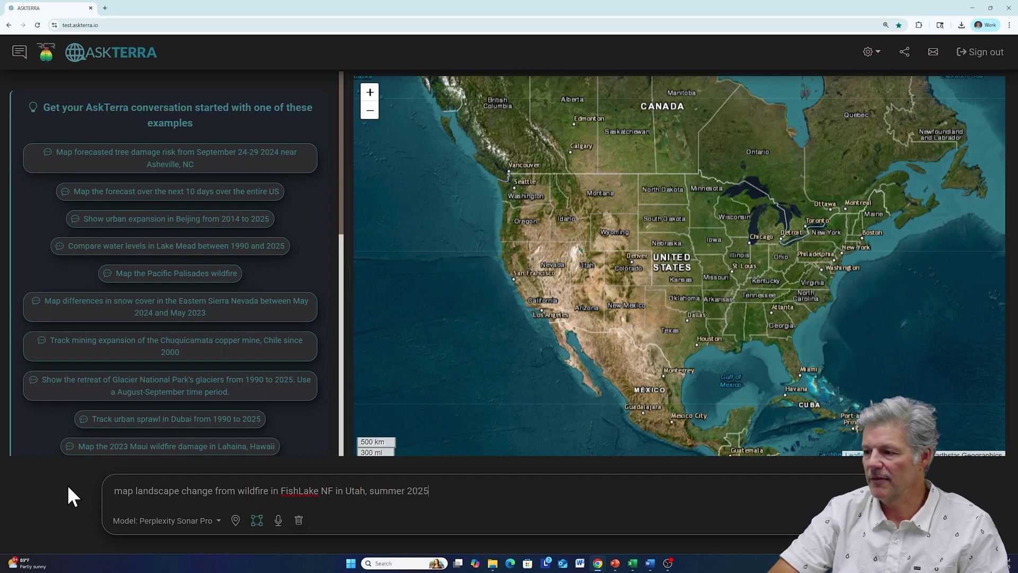
drag(135, 491, 268, 491)
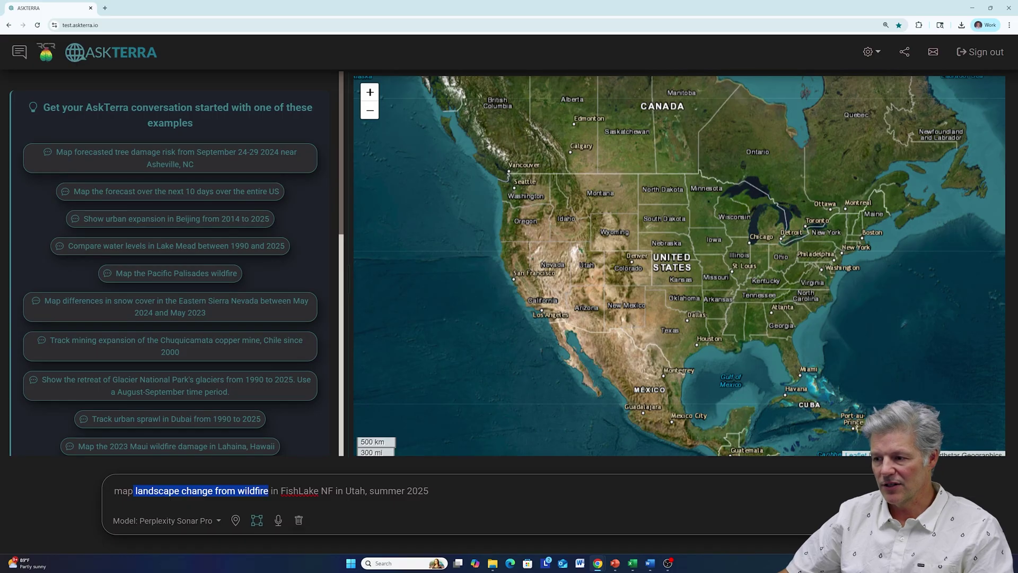
drag(281, 491, 366, 490)
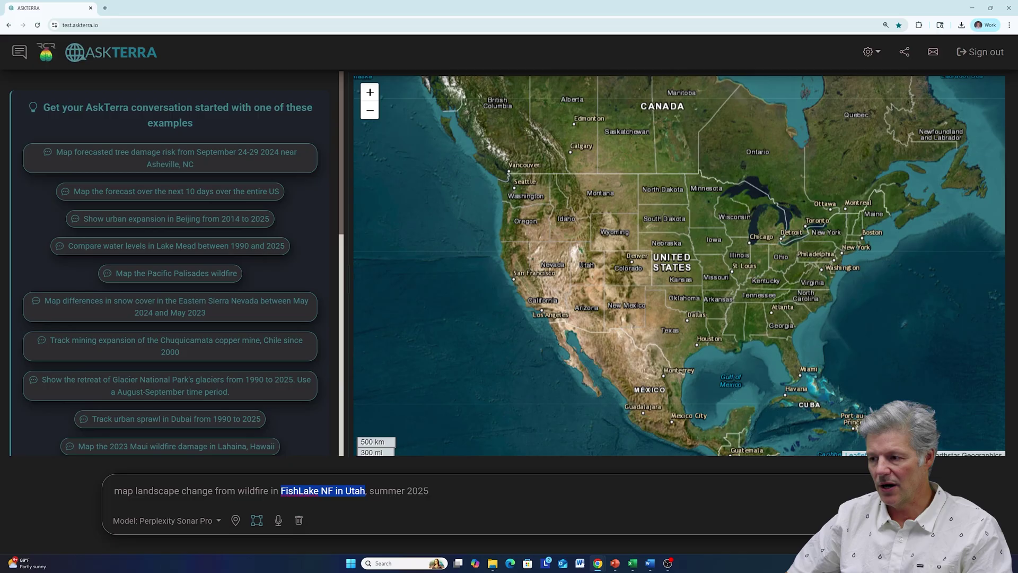
drag(429, 490, 369, 491)
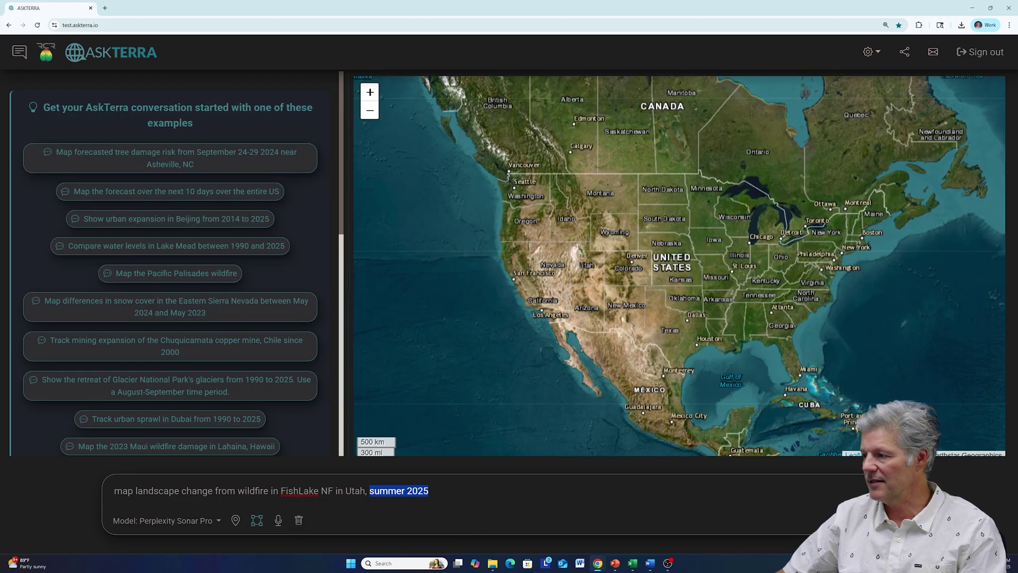
key(Return)
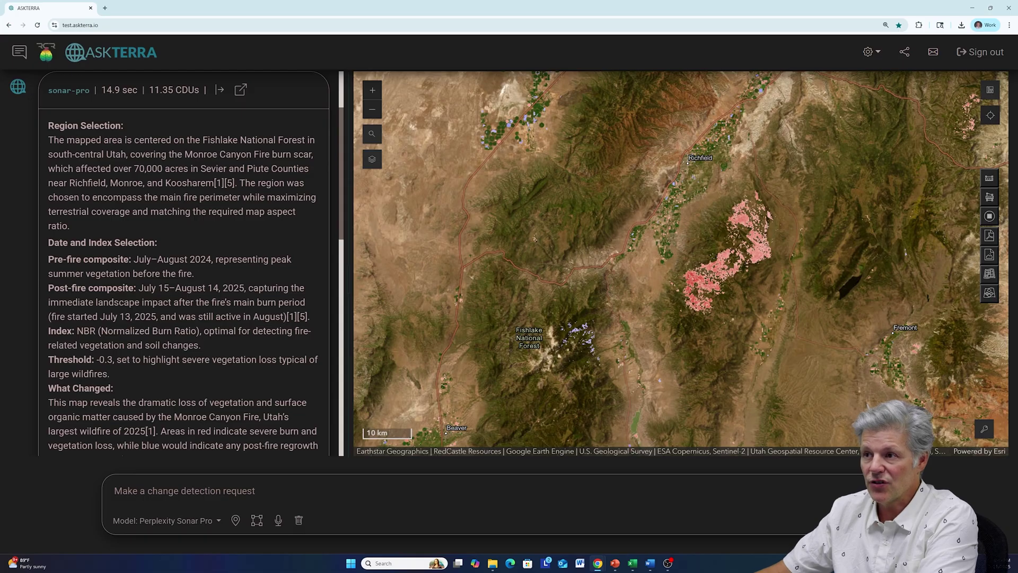
drag(184, 154, 312, 154)
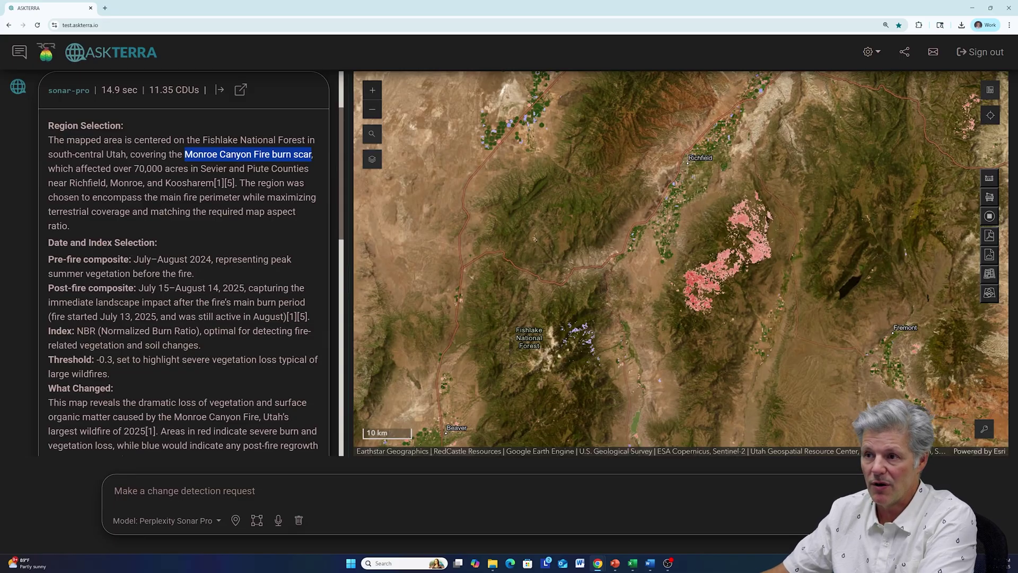
scroll(201, 228, down, 2)
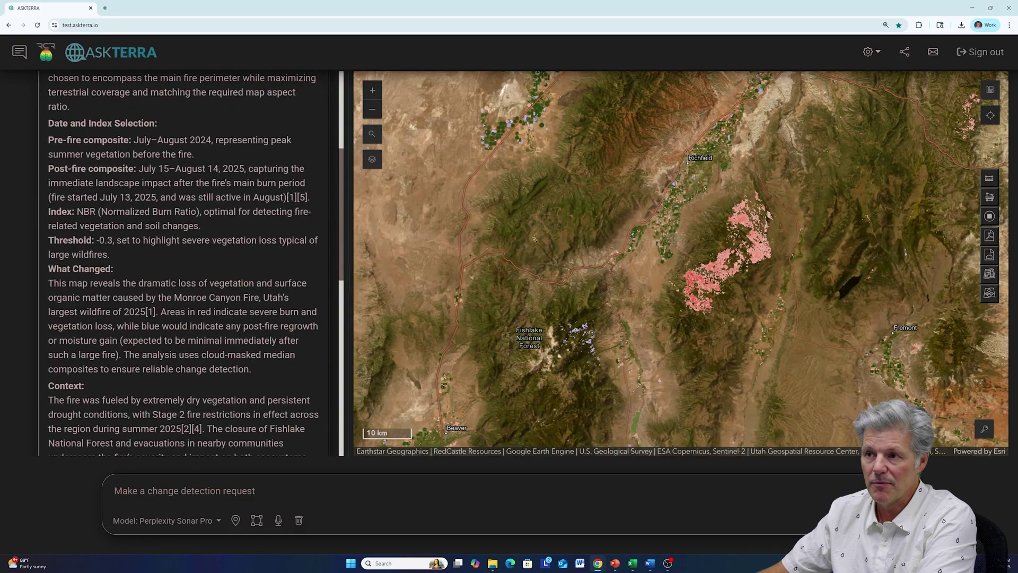
drag(48, 140, 206, 140)
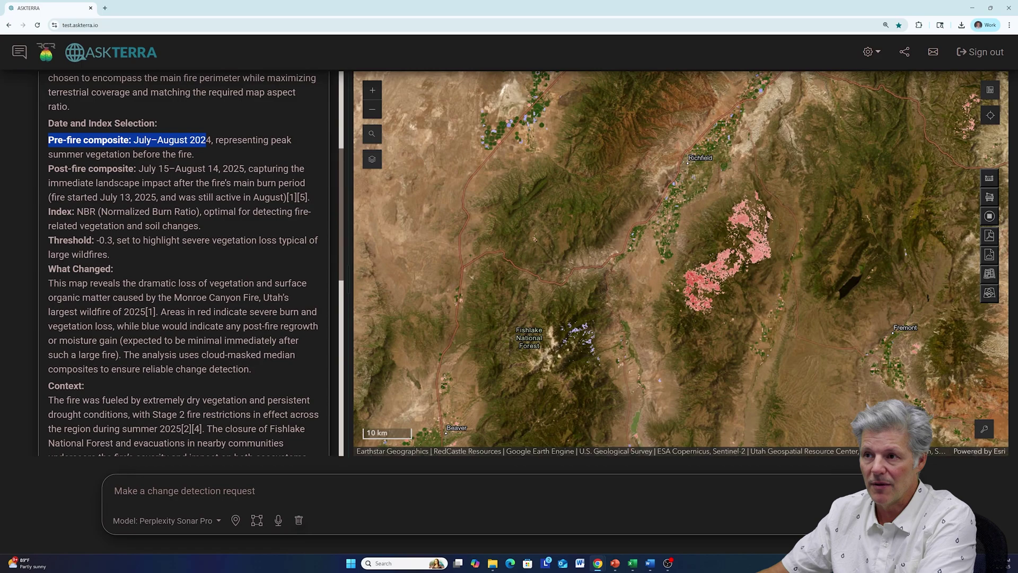
drag(48, 168, 244, 169)
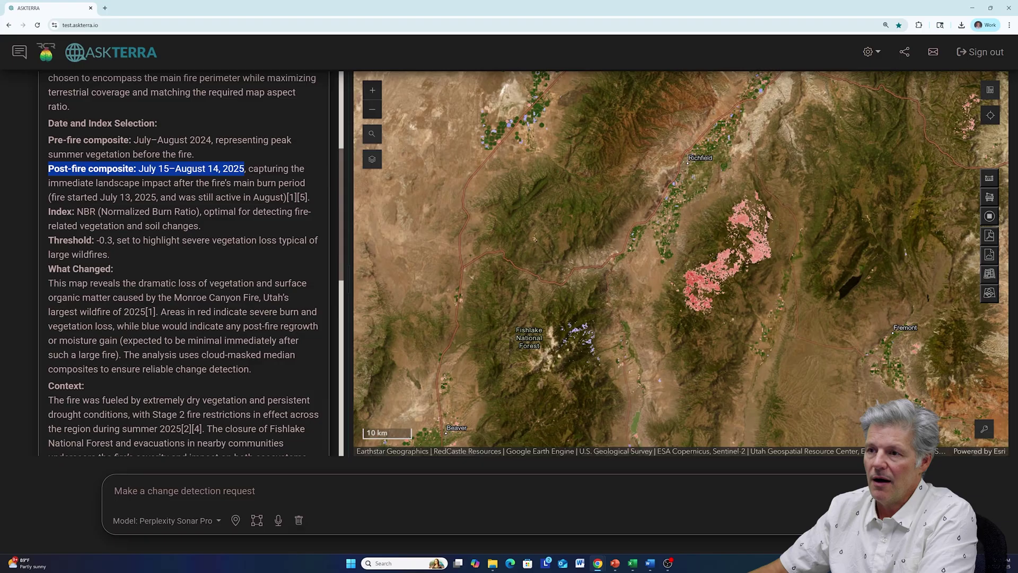
click(47, 214)
drag(47, 212, 198, 212)
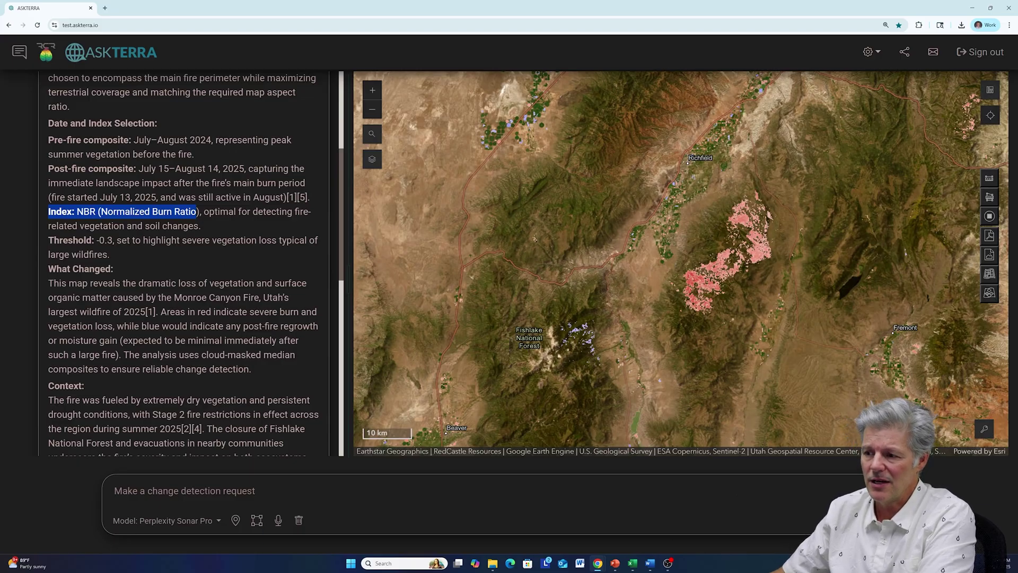
click(185, 490)
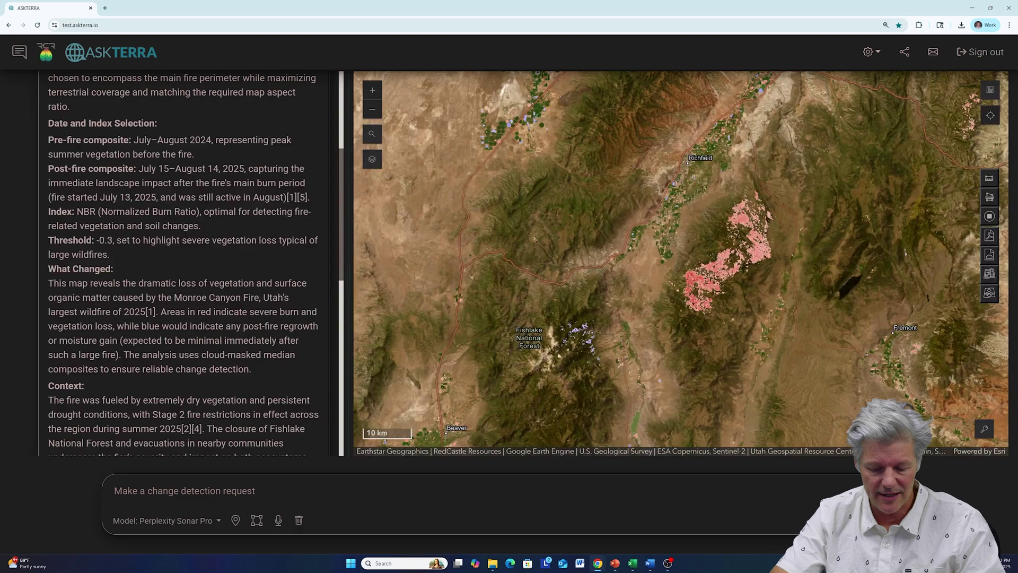
- Ask 'what is NBR' and highlight the NIR band definition in the answer
text(what is NBR)
key(Return)
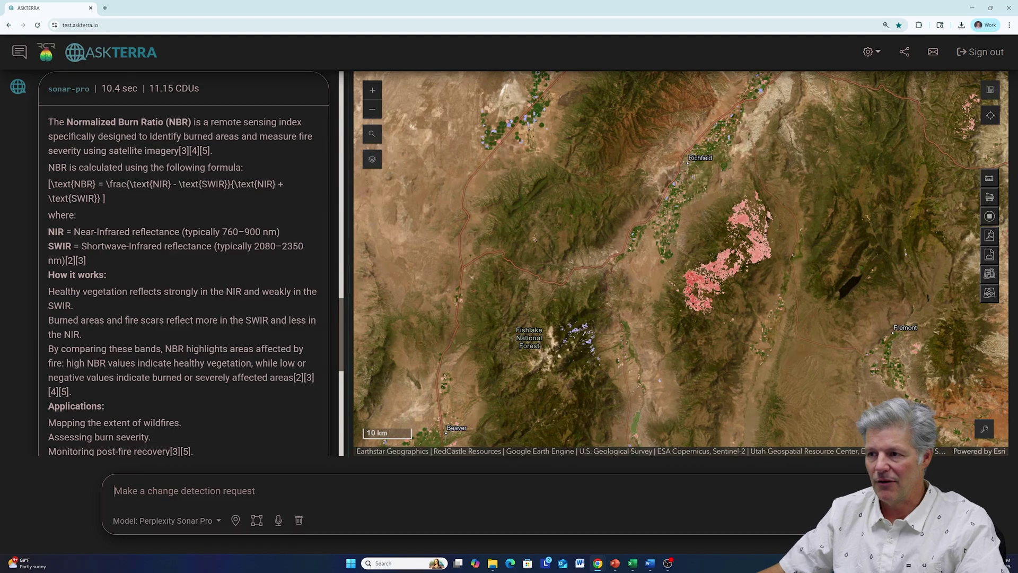
drag(47, 232, 250, 232)
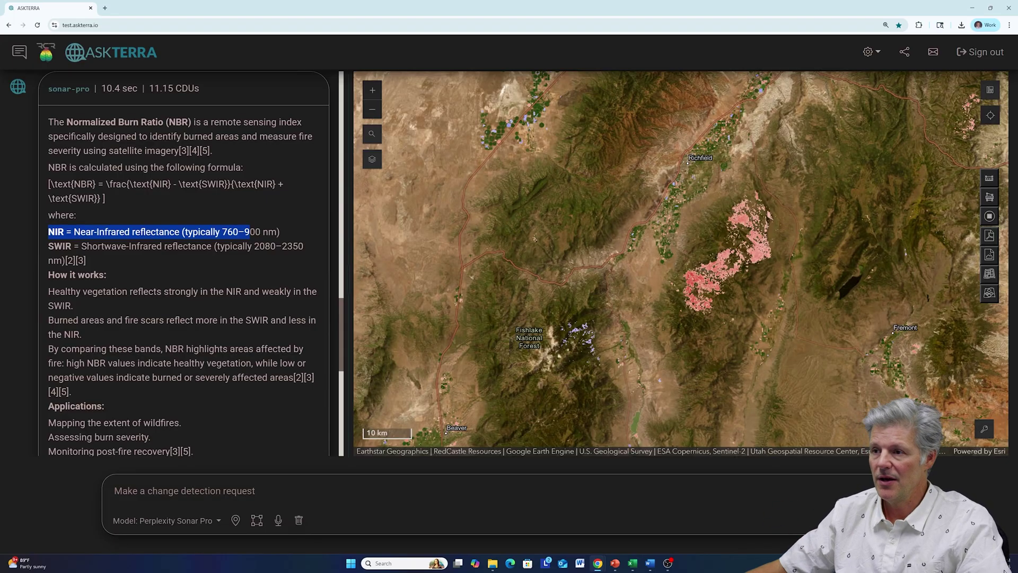
scroll(256, 241, up, 10)
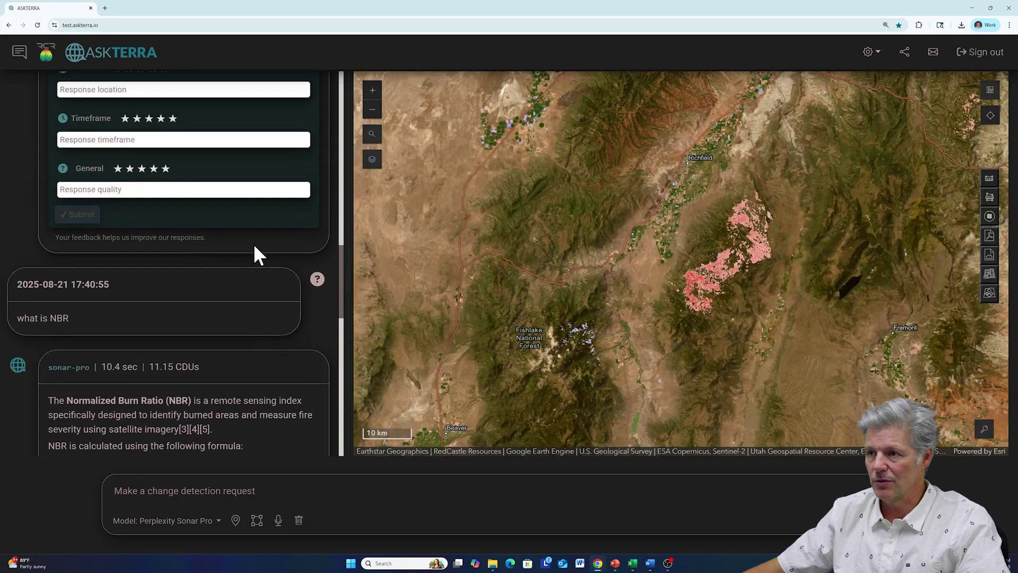
- Zoom the map in and highlight the Threshold -0.3 explanation in the answer
scroll(256, 258, up, 8)
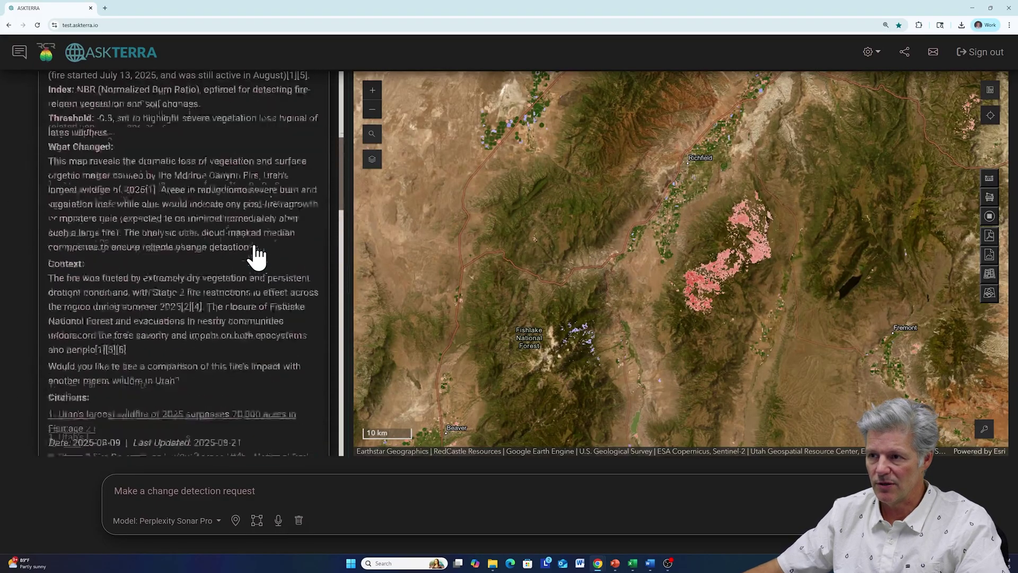
scroll(257, 255, up, 2)
scroll(257, 255, down, 1)
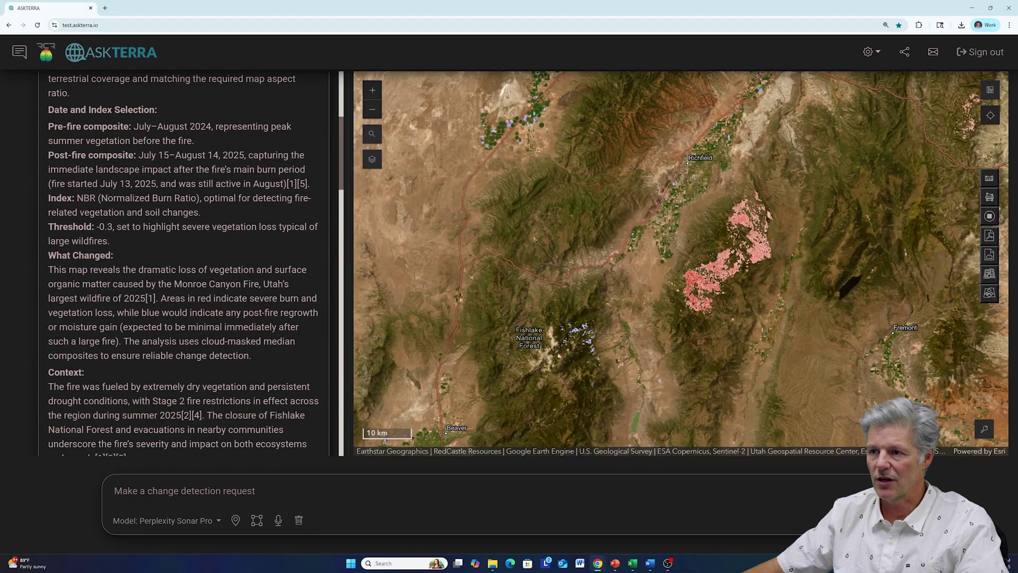
drag(48, 227, 97, 241)
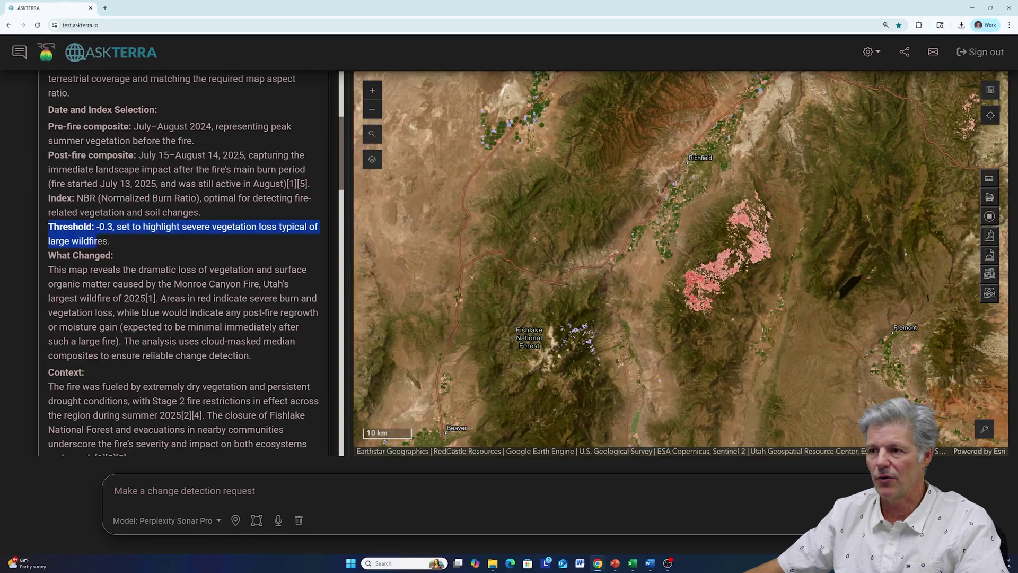
click(142, 246)
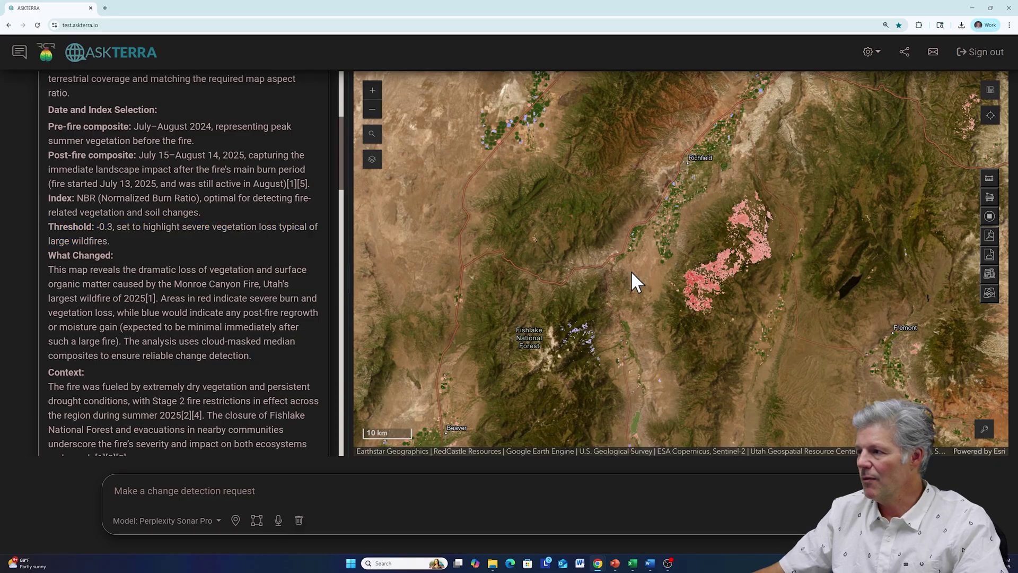
scroll(711, 282, up, 1)
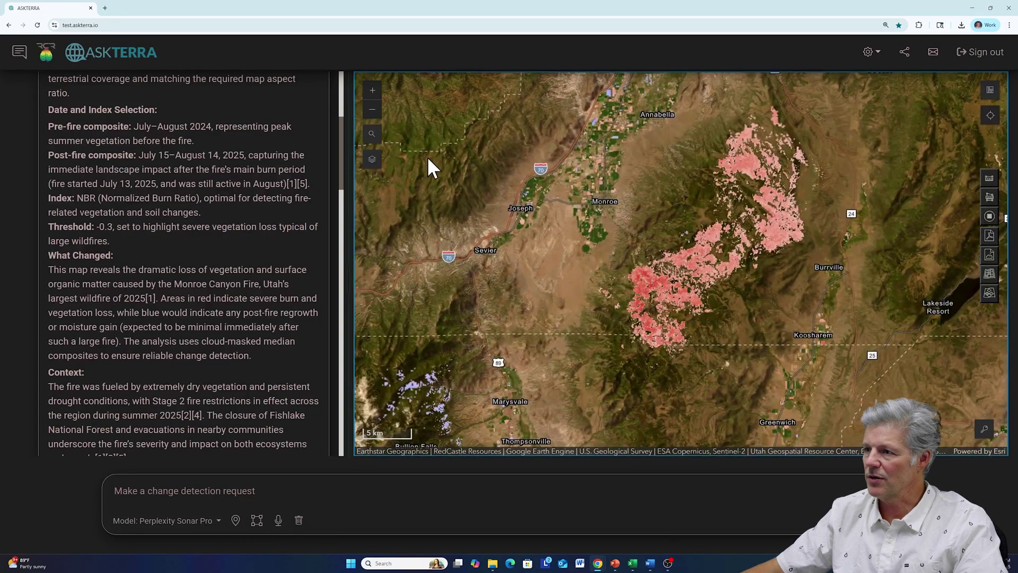
- Turn on the 2024 and 2025 composites, compare them, then restore the NBR Difference overlay
click(373, 160)
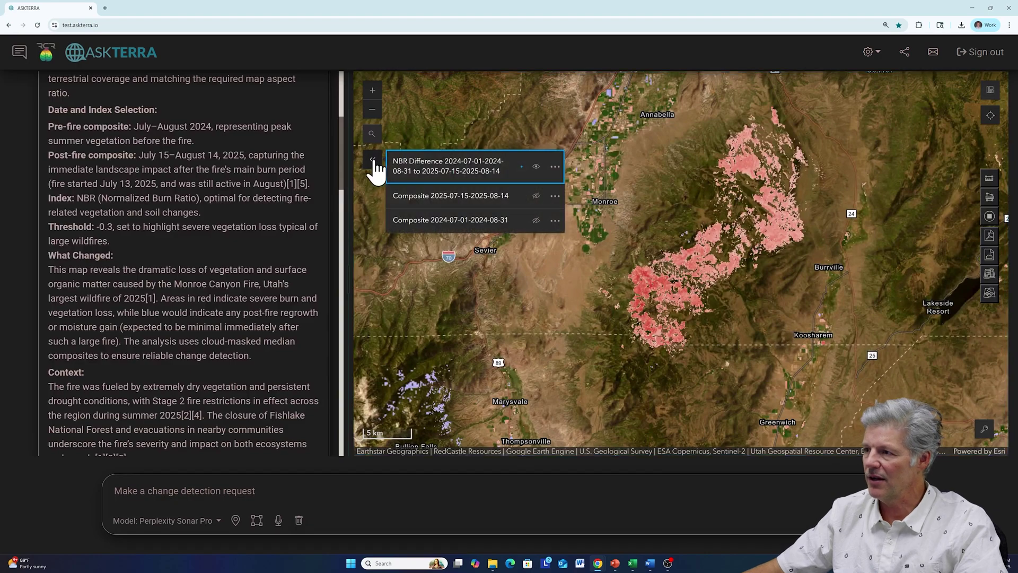
click(536, 168)
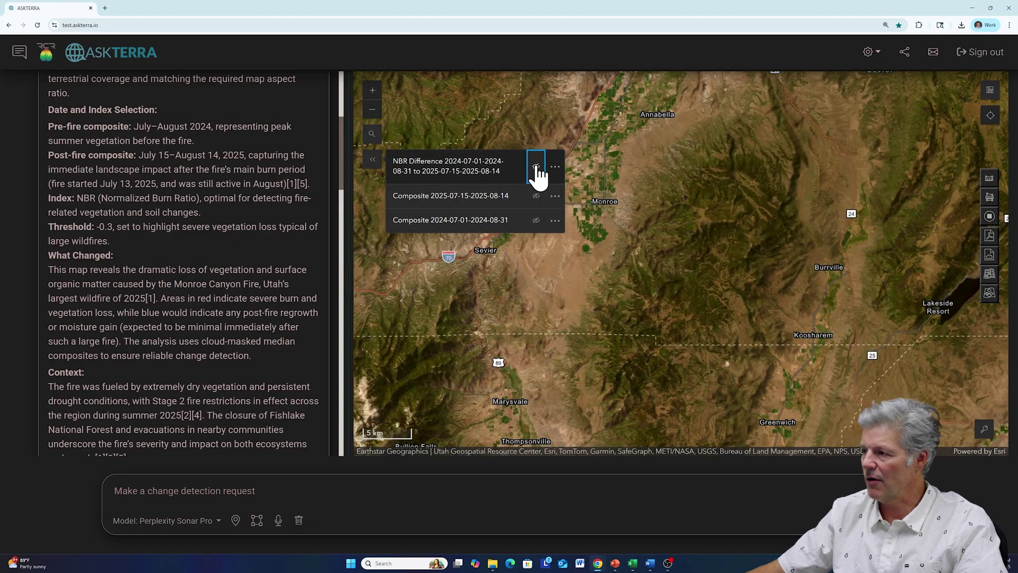
click(536, 168)
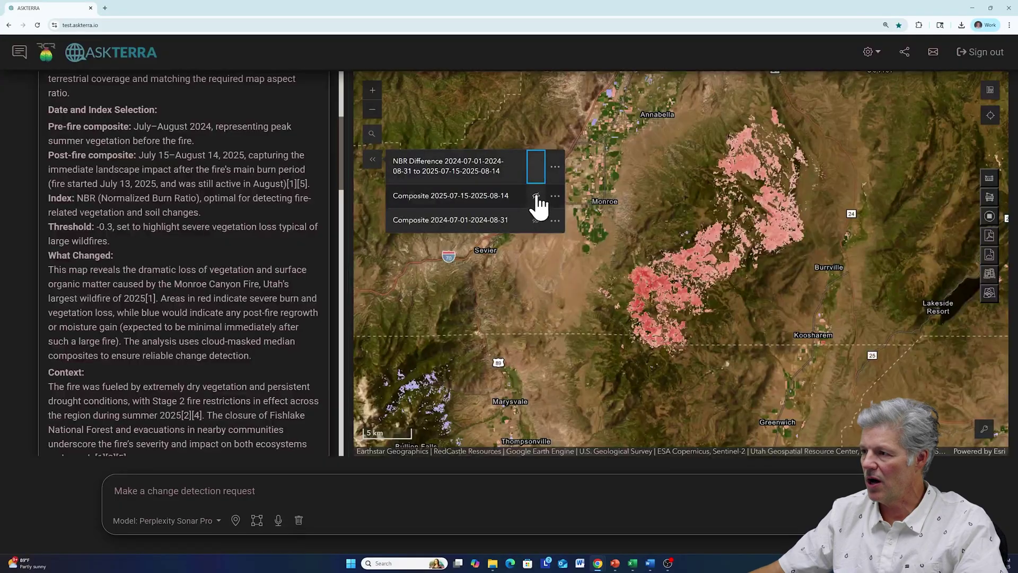
click(537, 197)
click(536, 220)
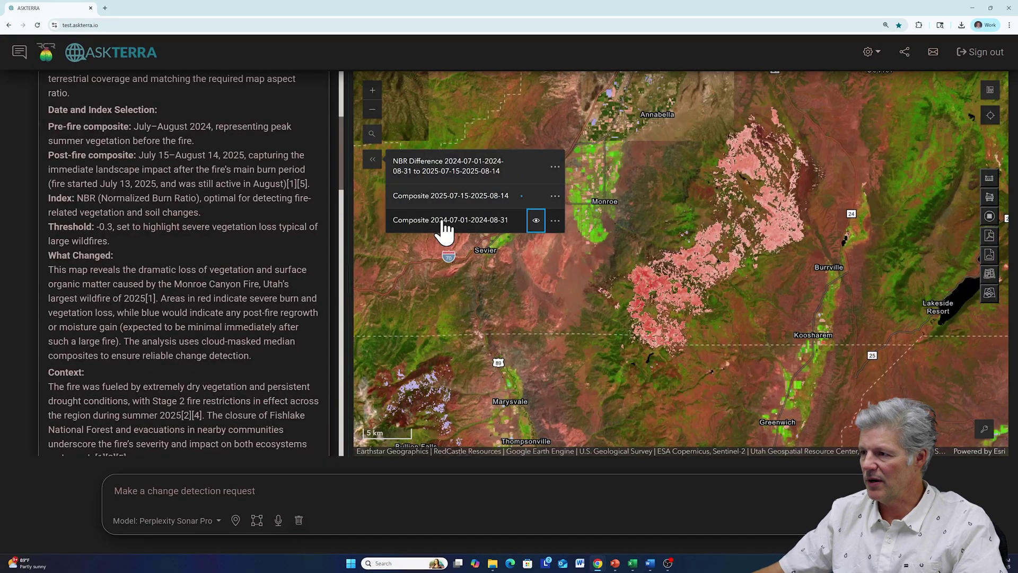
click(535, 169)
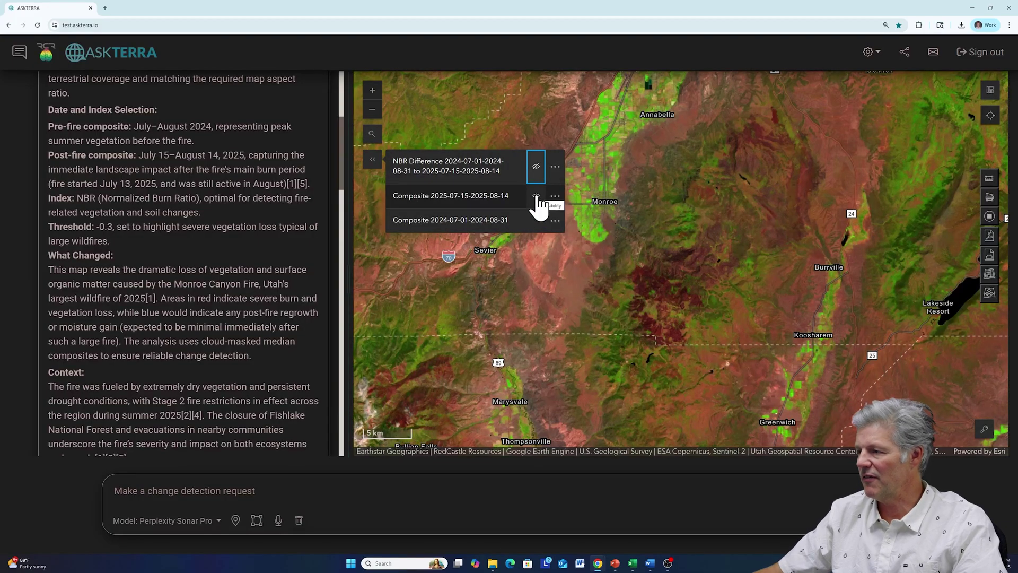
click(535, 195)
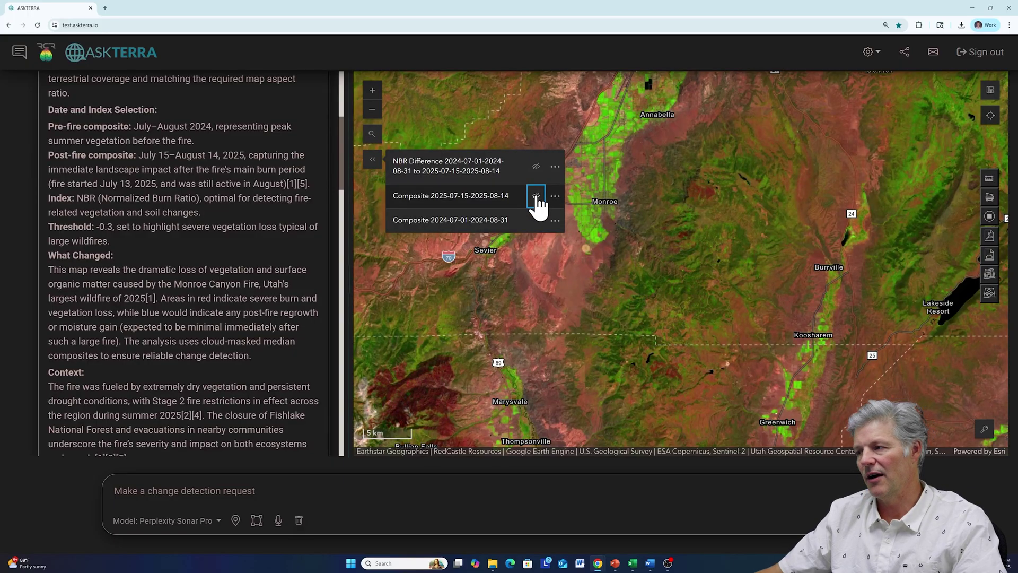
click(535, 196)
click(536, 167)
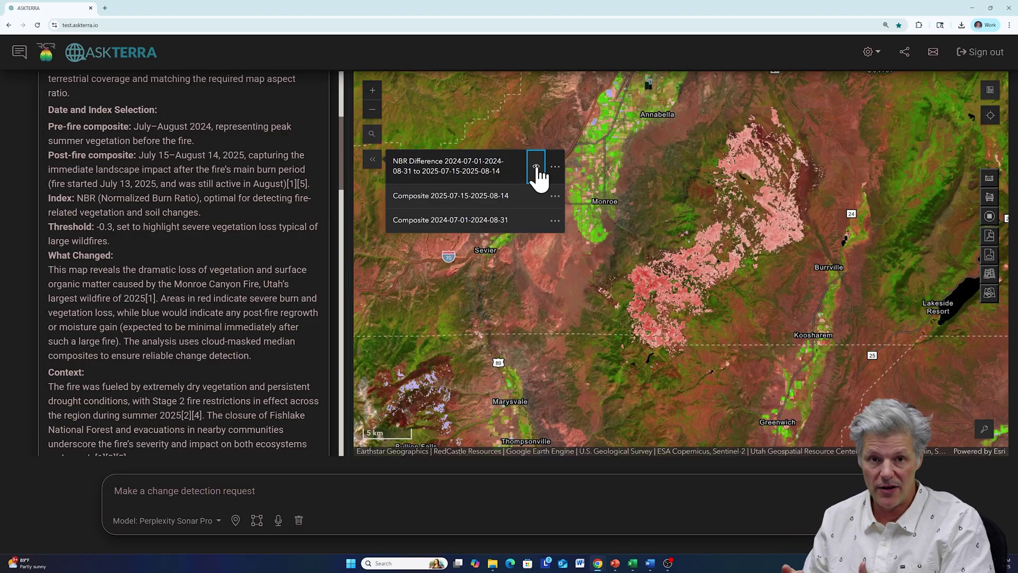
click(276, 484)
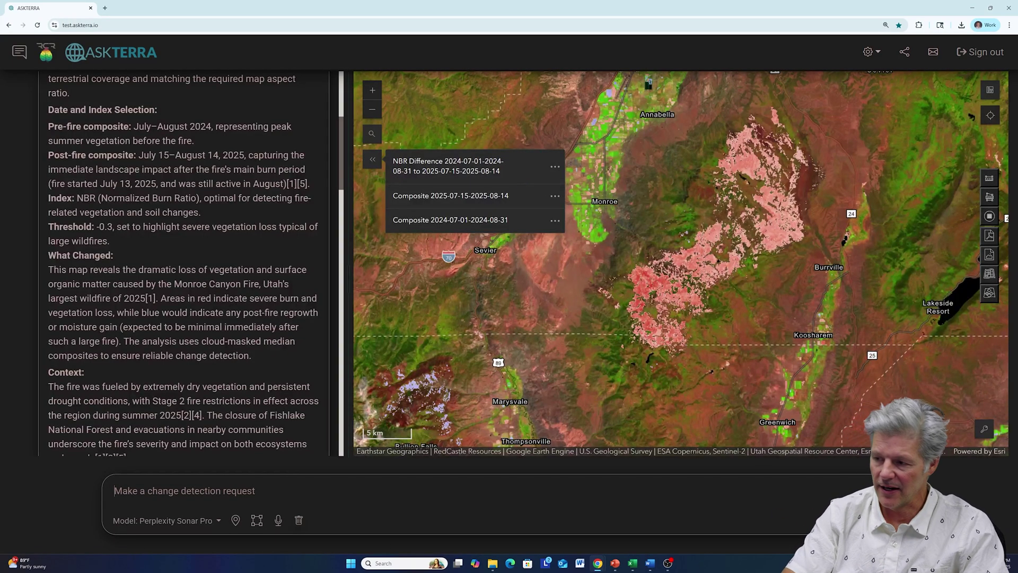
- Submit 'can you rerun this with a more sensitive index threshold'
text(can you rerun this with am)
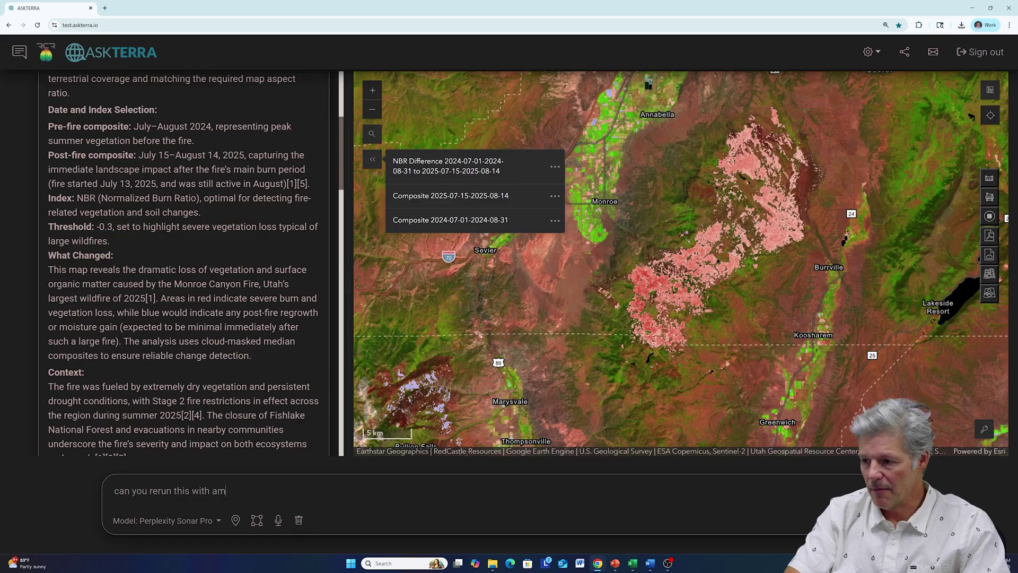
key(BackSpace)
text(n)
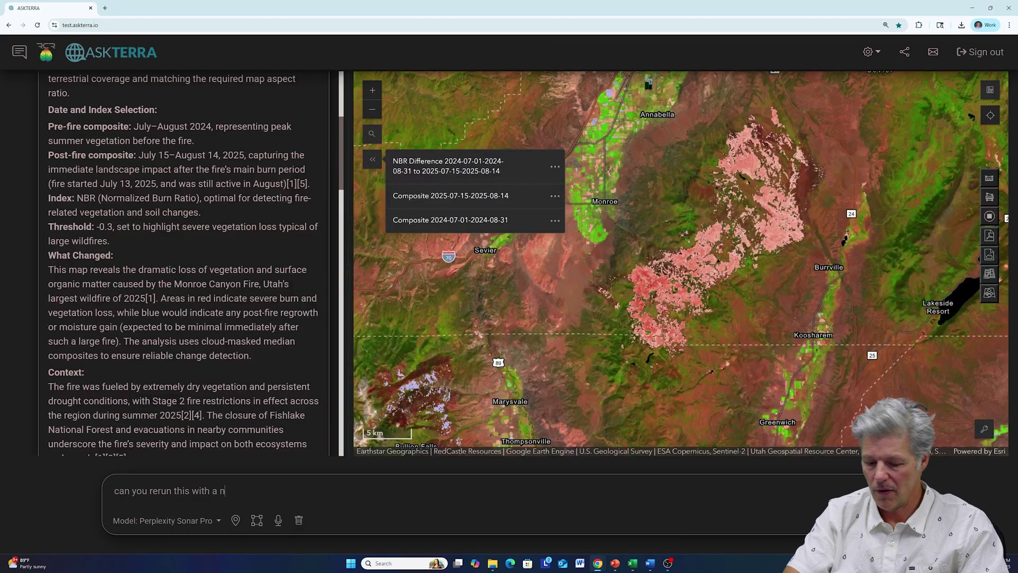
key(BackSpace)
text(more)
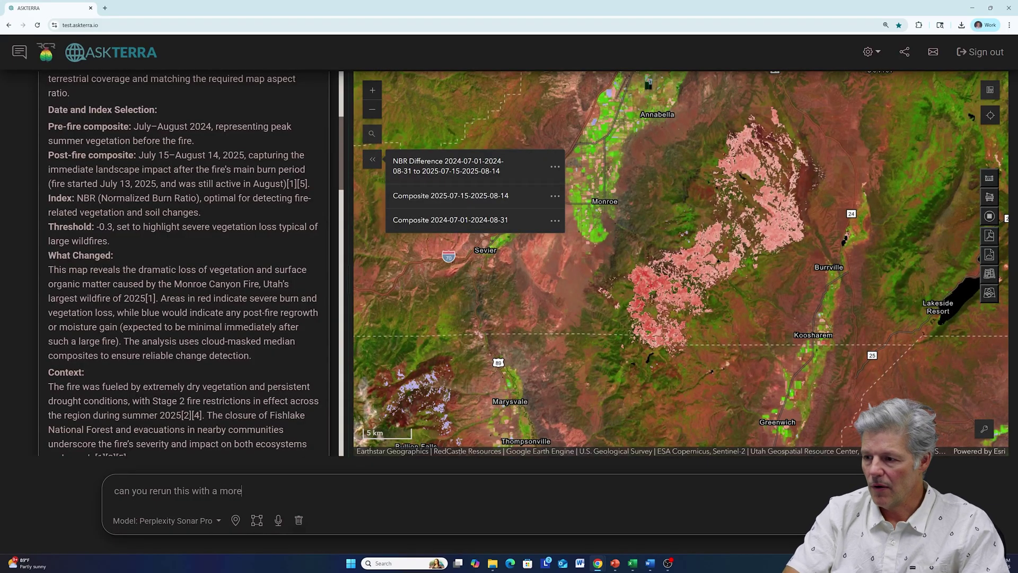
text( sensitive )
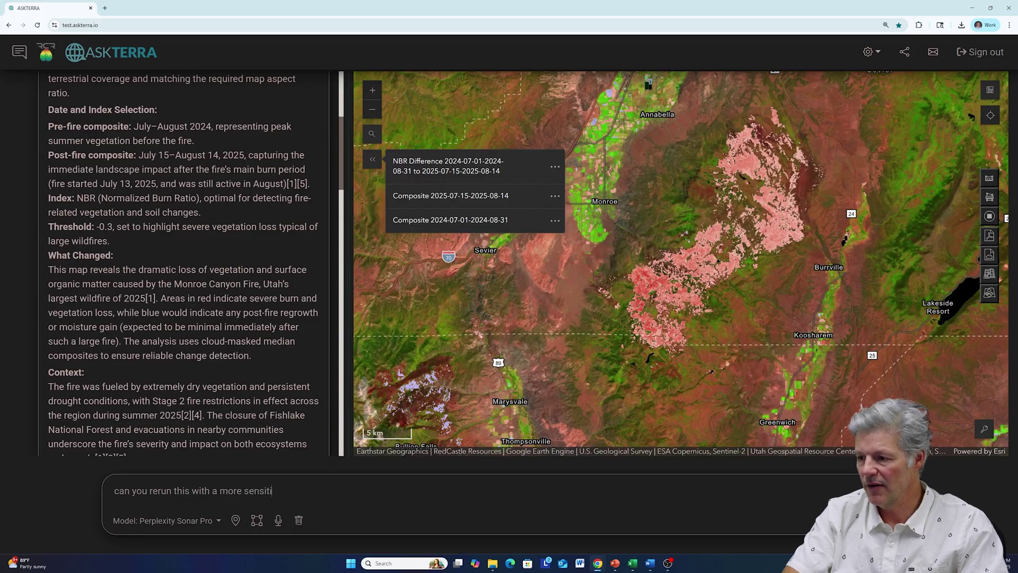
text(idnex)
key(BackSpace)
key(BackSpace)
key(BackSpace)
key(BackSpace)
key(BackSpace)
text(ndes)
key(BackSpace)
text(x trh)
key(BackSpace)
key(BackSpace)
text(hreshold)
key(Return)
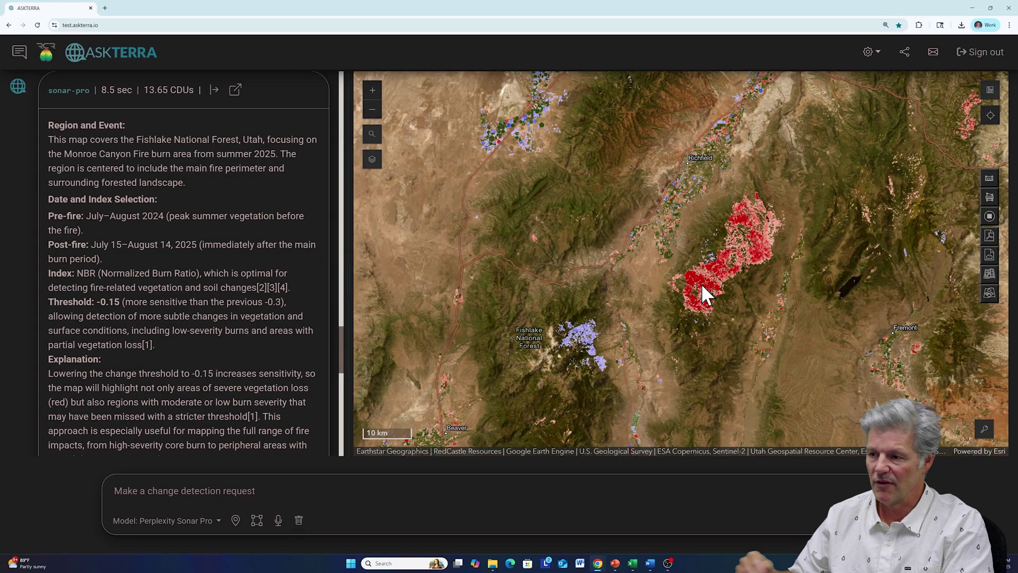
- Zoom to the 2 km scale and centre the burn scar between Monroe and Koosharem
scroll(742, 260, up, 3)
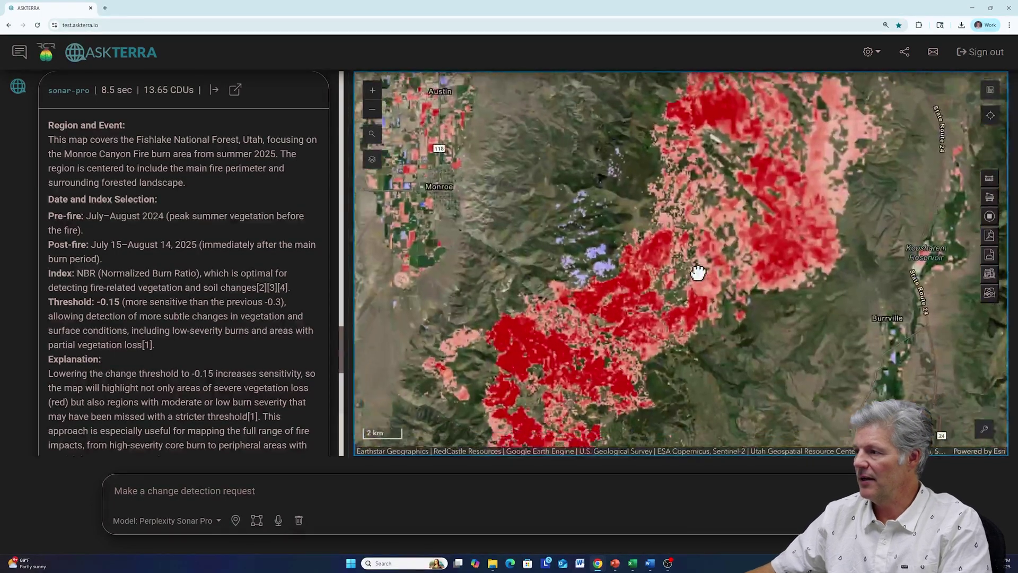
mouse_move(697, 272)
mouse_down()
mouse_move(702, 234)
mouse_move(689, 209)
mouse_up()
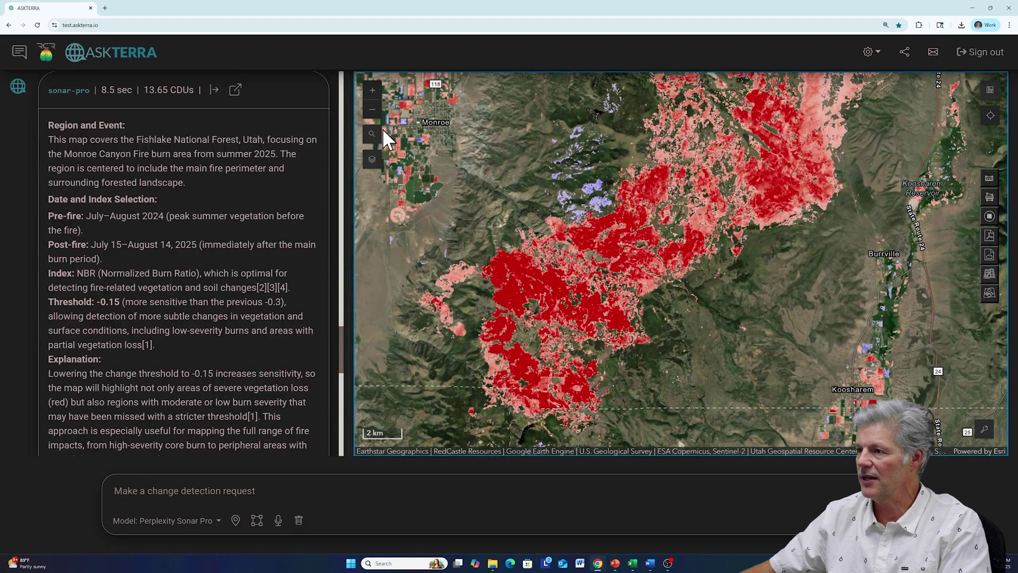
- Compare the NBR Difference burn overlay against the 2024 and 2025 composites by toggling their visibility
click(372, 159)
click(536, 166)
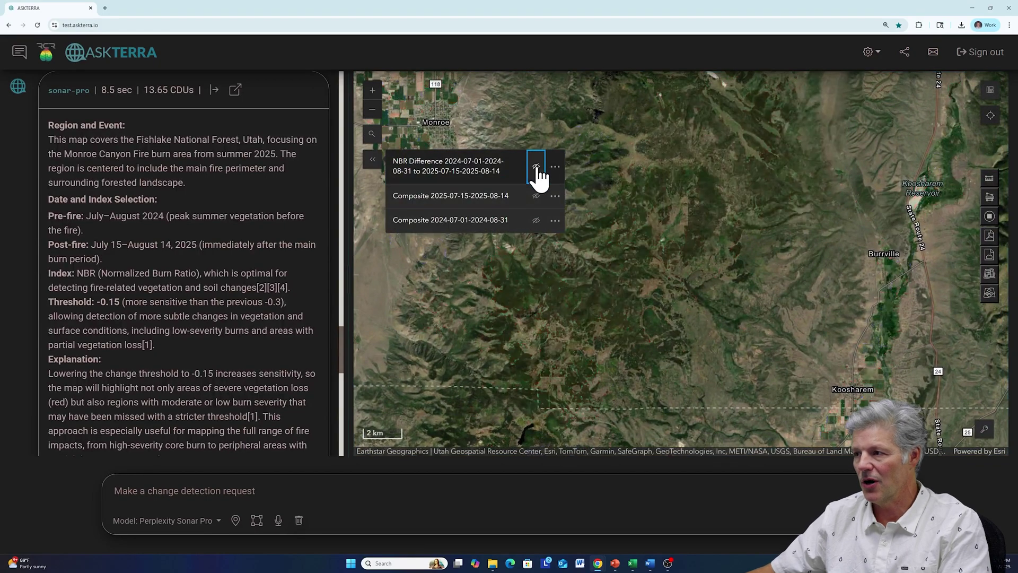
click(536, 196)
click(536, 220)
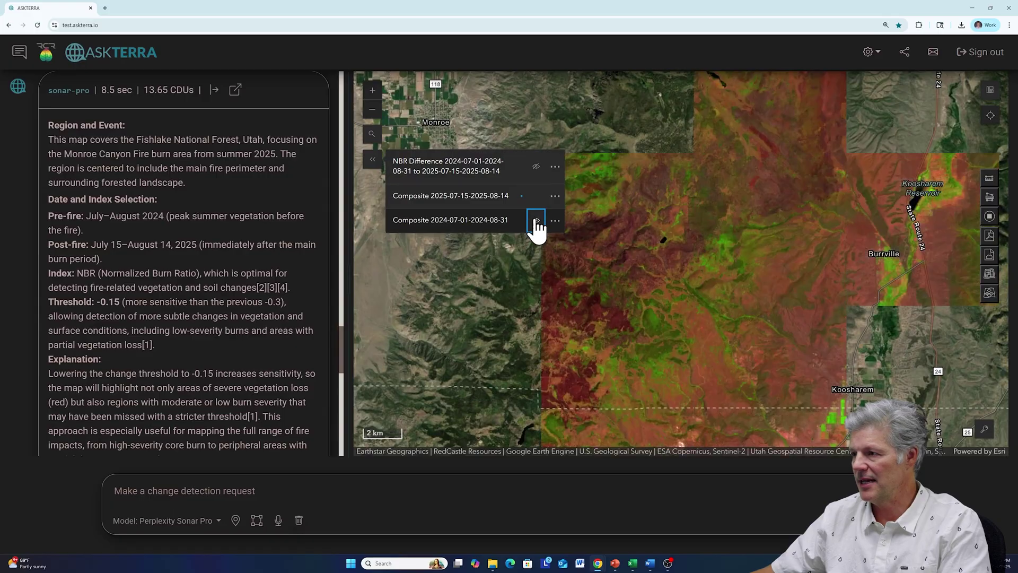
click(536, 167)
click(536, 167)
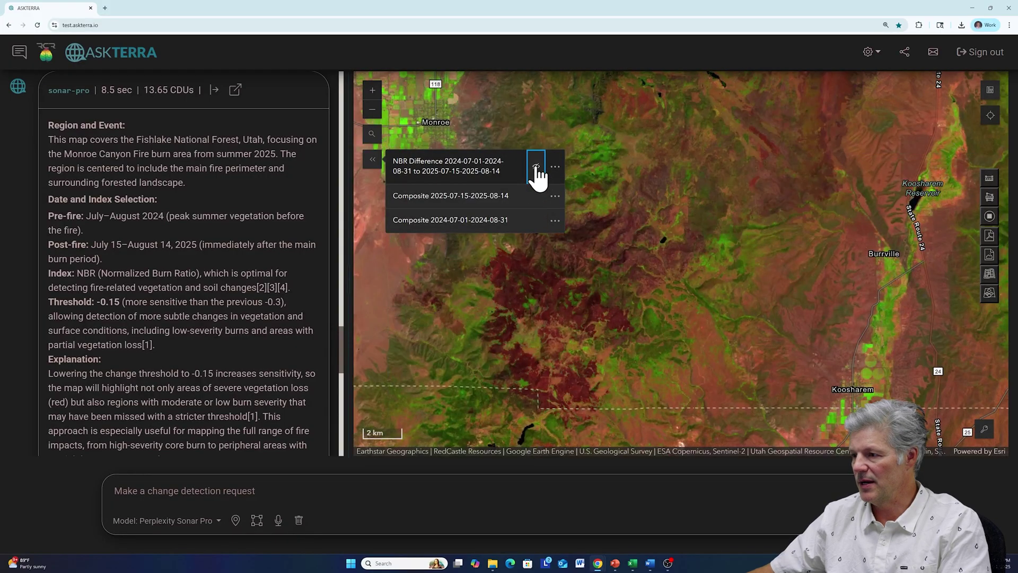
click(536, 167)
click(536, 167)
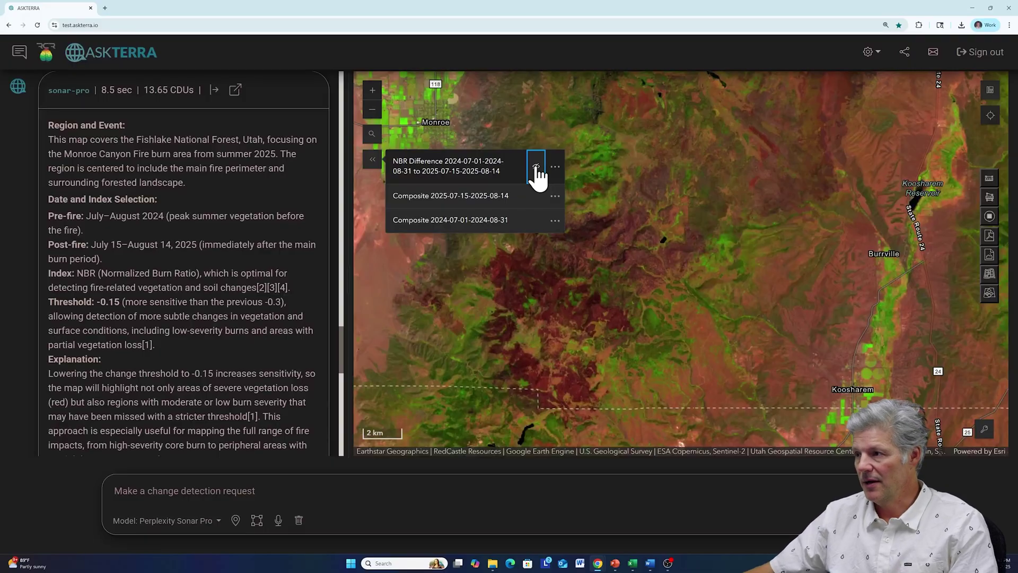
click(536, 167)
- Zoom out to a 10 km regional view of the burn and collapse the layer panel
scroll(623, 253, down, 2)
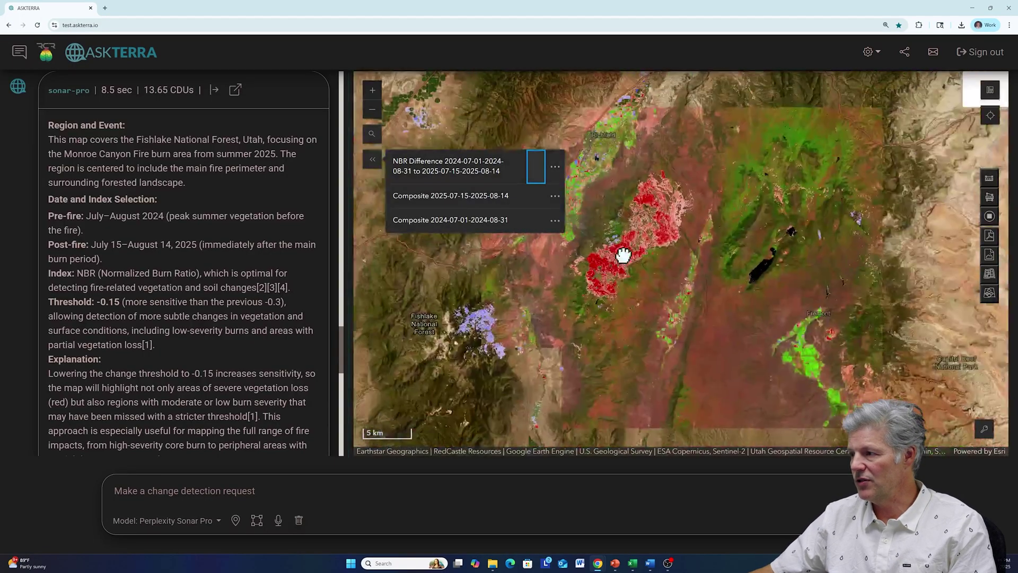
scroll(632, 254, down, 2)
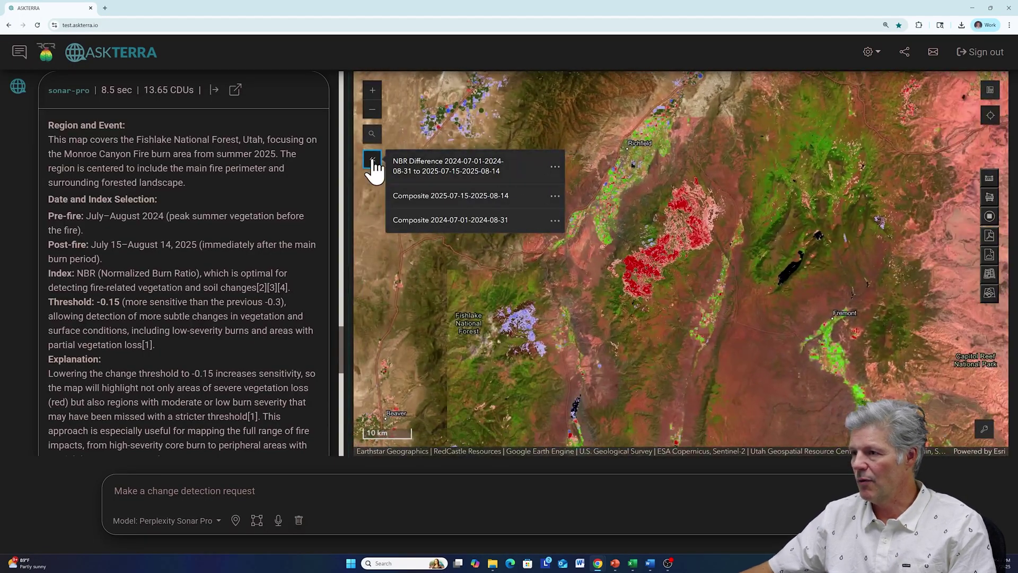
click(373, 161)
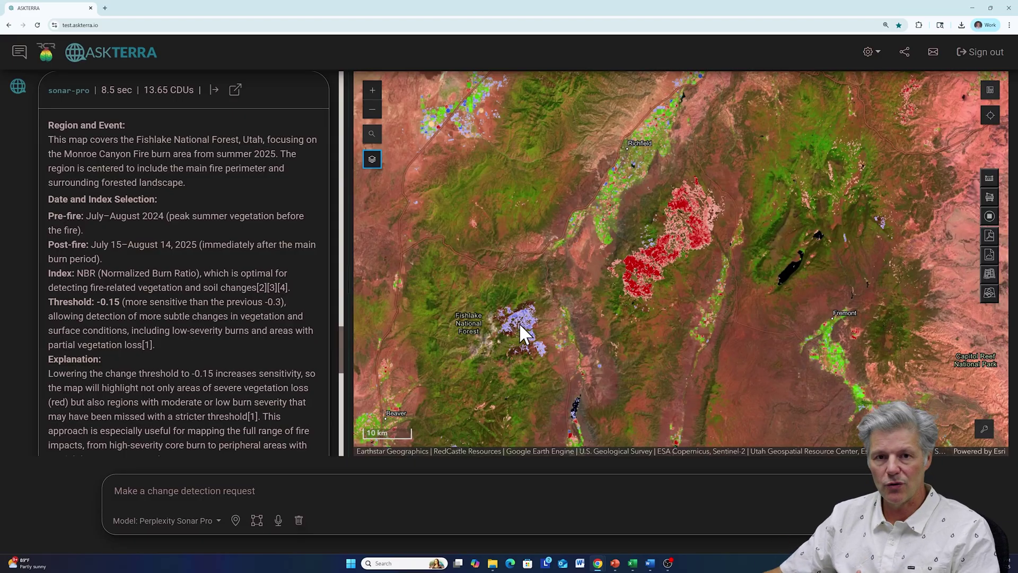
- Zoom onto the blue area near Bullion Falls, hiding NBR Difference and the 2025 composite to show 2024 imagery
drag(519, 323, 603, 264)
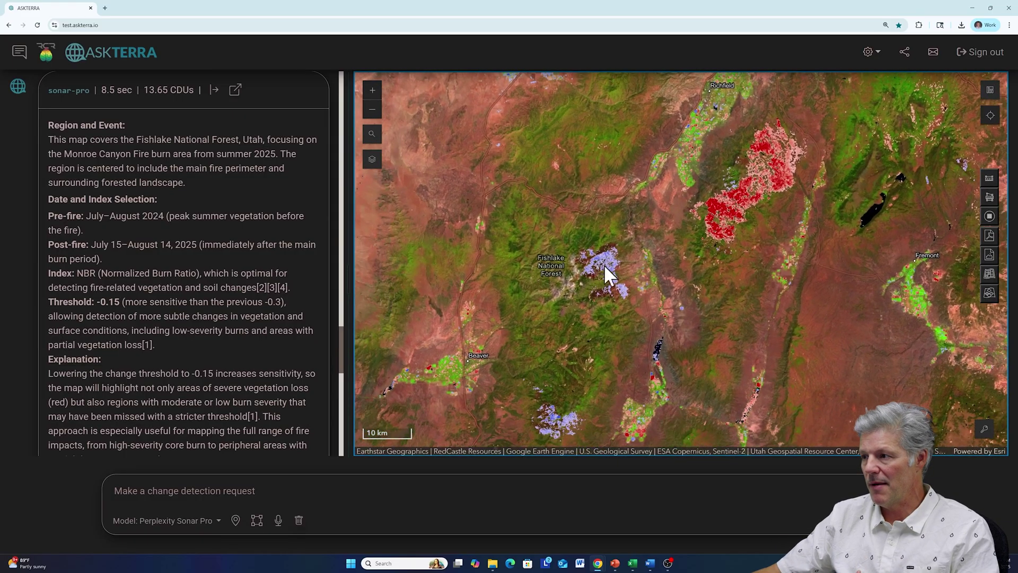
scroll(603, 264, up, 3)
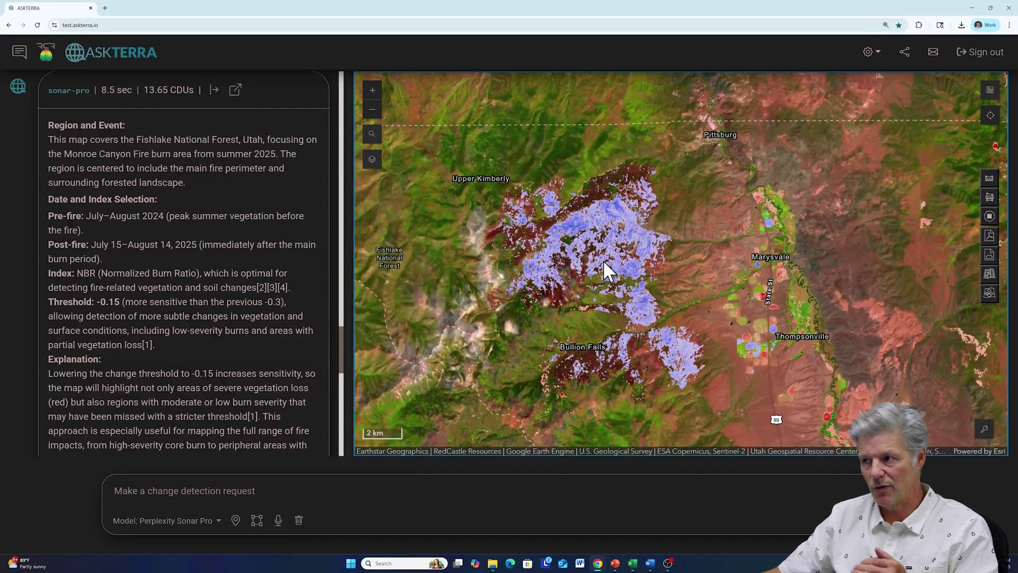
click(372, 161)
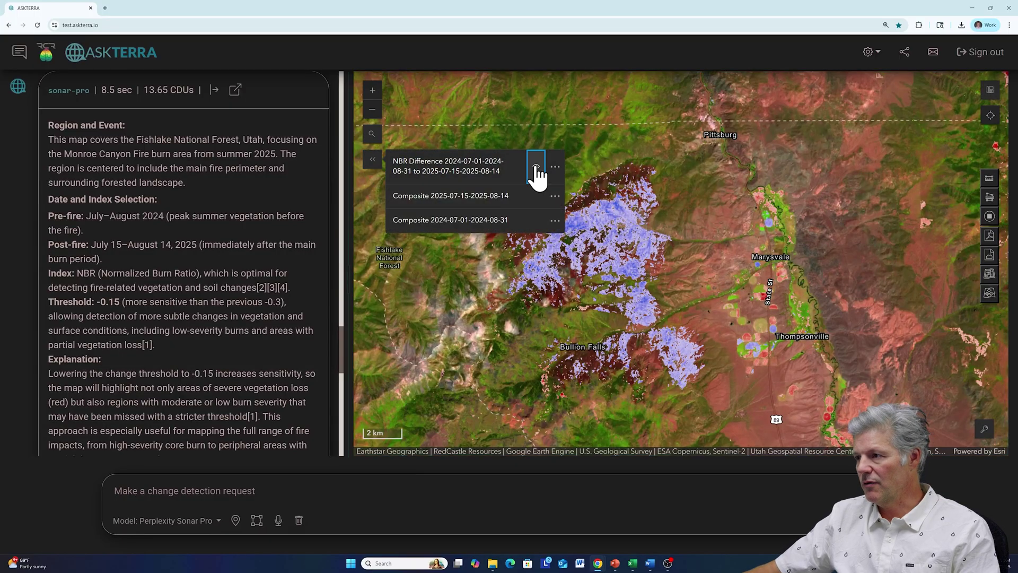
click(536, 167)
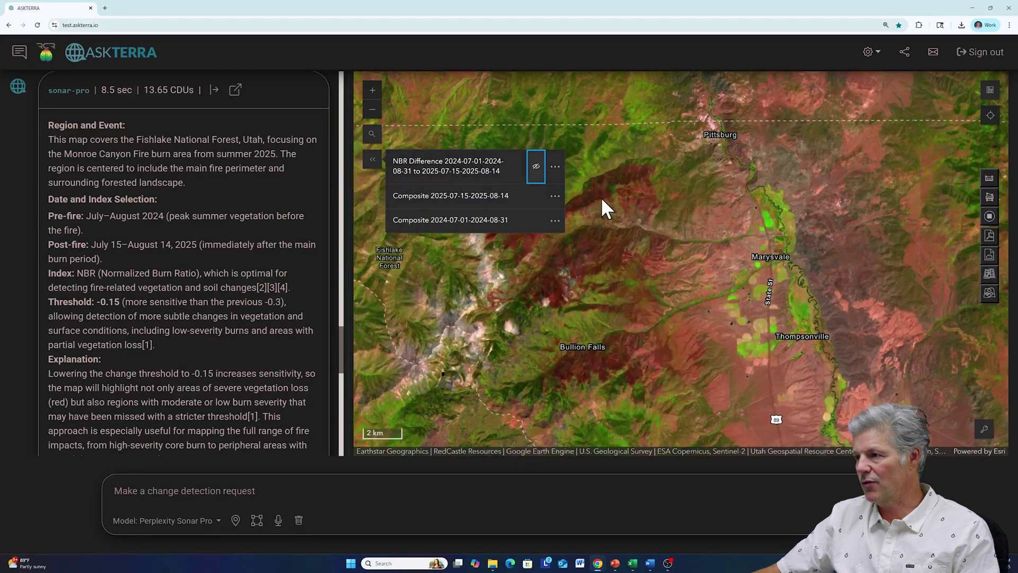
click(536, 195)
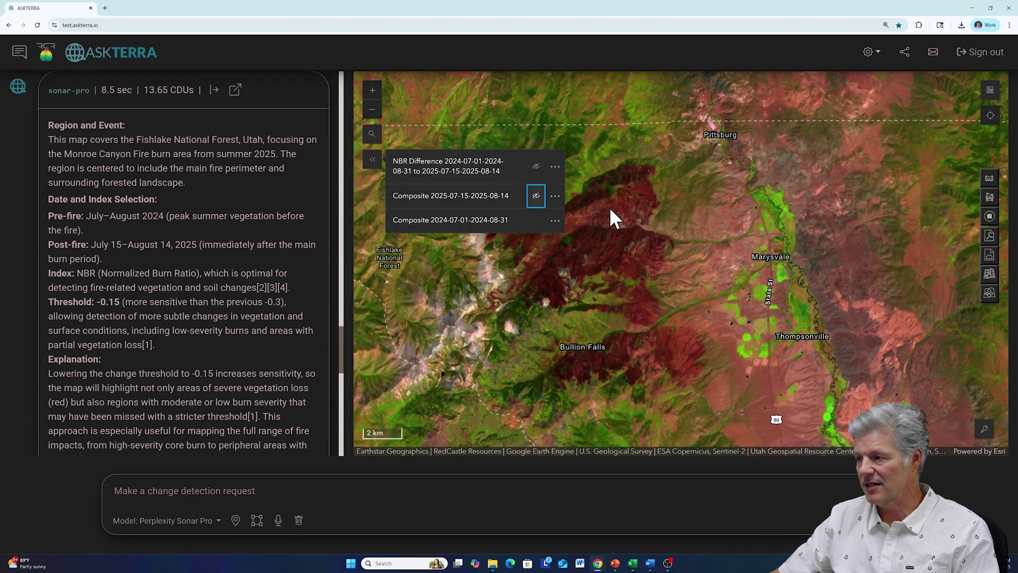
- Restore the 2025 composite and NBR Difference overlay, then zoom out and collapse the layers
scroll(573, 247, up, 2)
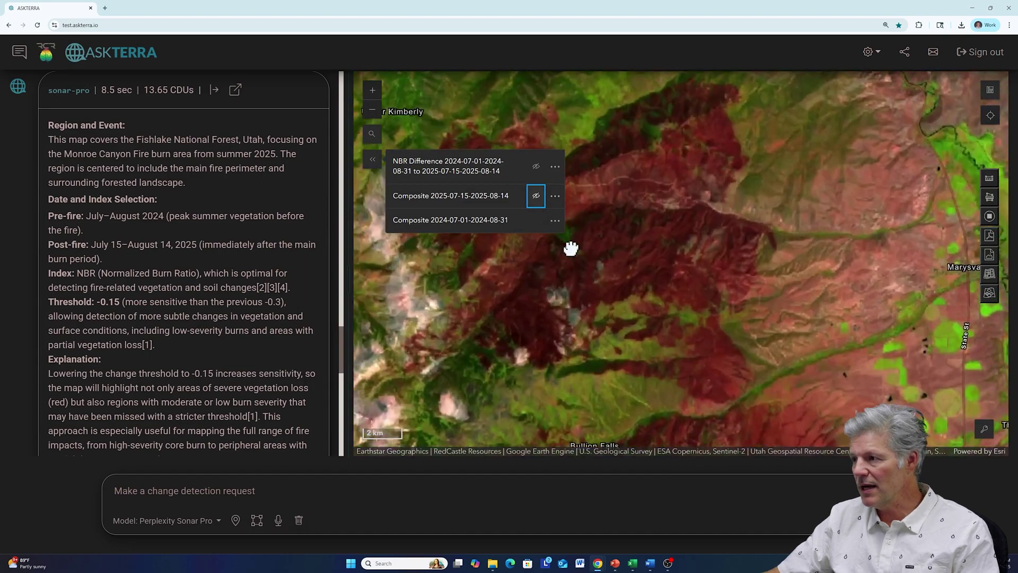
click(536, 196)
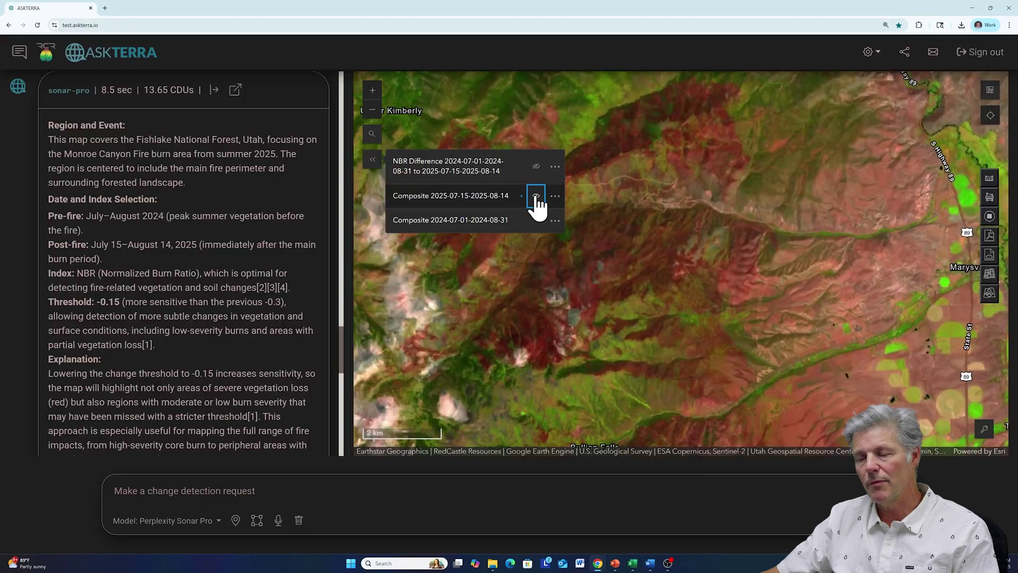
click(536, 168)
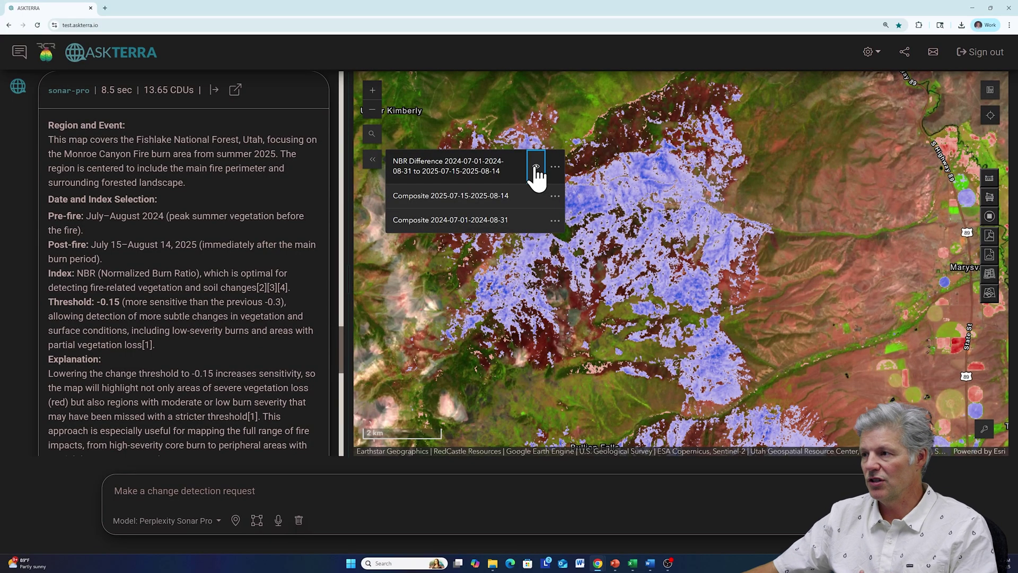
scroll(627, 218, down, 3)
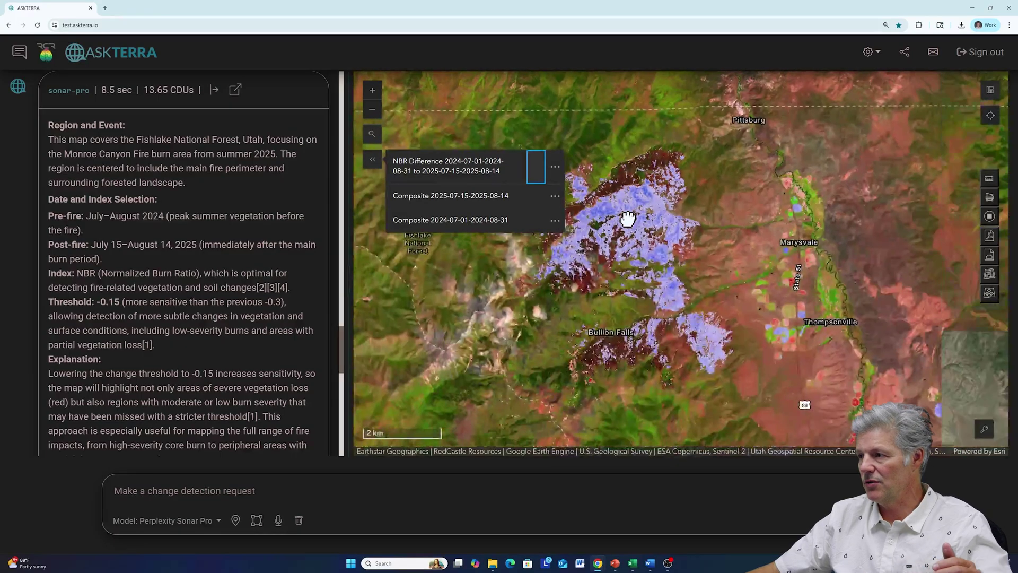
click(372, 160)
- Recentre and zoom onto the red Monroe Canyon scar near Koosharem, briefly trying then cancelling distance measurement
drag(698, 198, 563, 290)
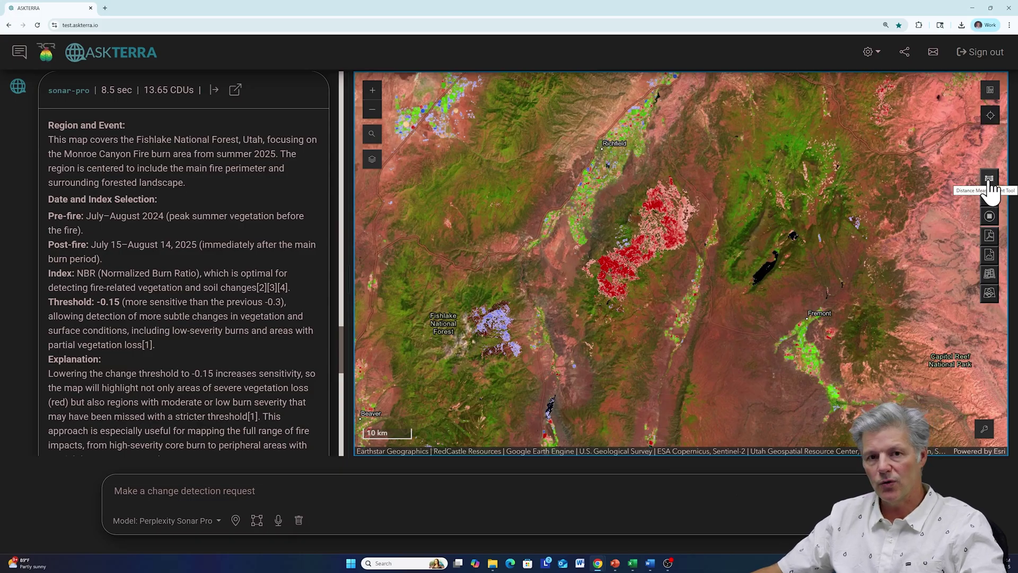
click(989, 180)
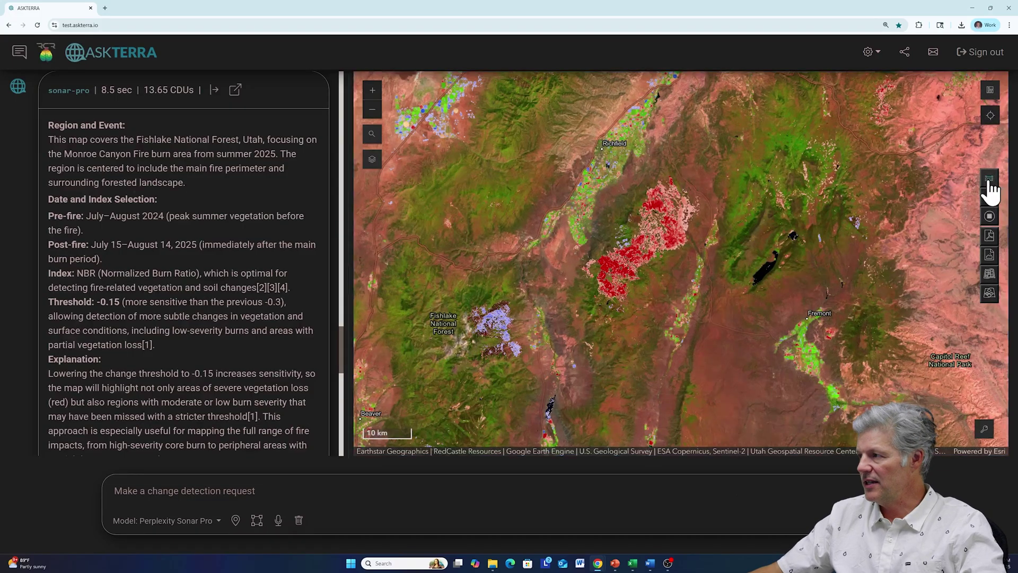
click(990, 217)
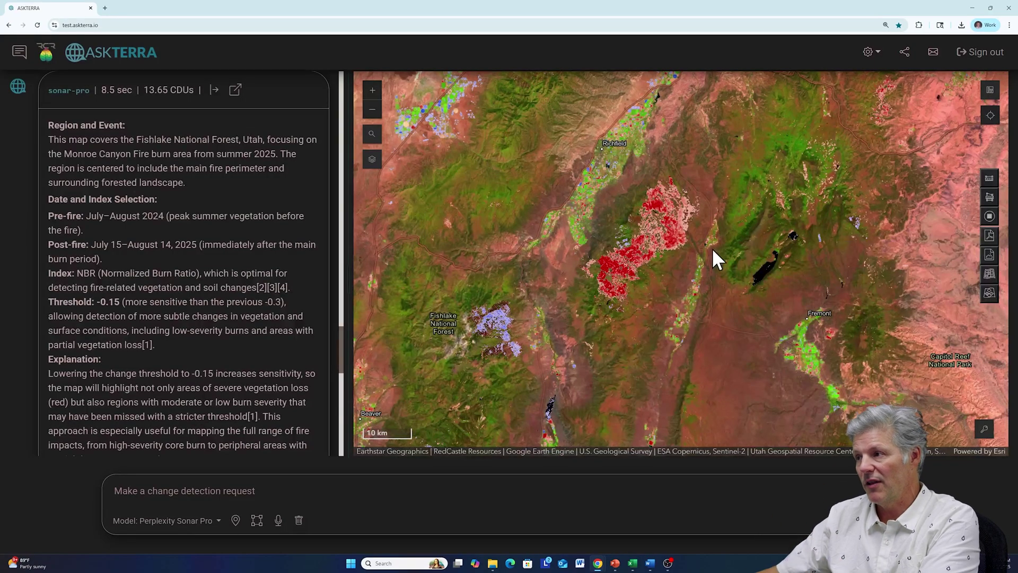
scroll(711, 247, up, 2)
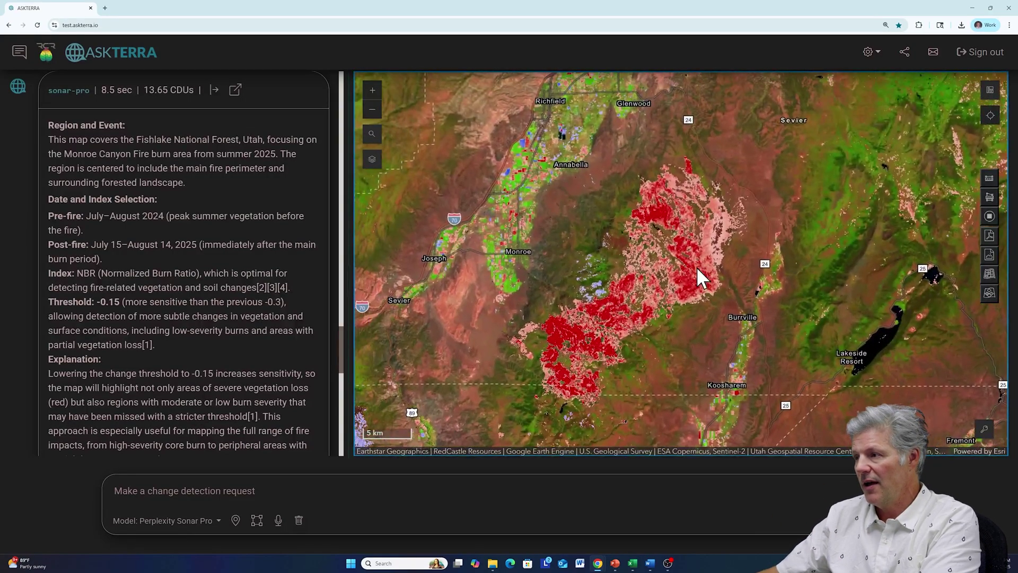
scroll(696, 266, up, 1)
mouse_move(679, 266)
mouse_down()
mouse_move(711, 249)
mouse_move(690, 252)
mouse_up()
scroll(710, 249, down, 1)
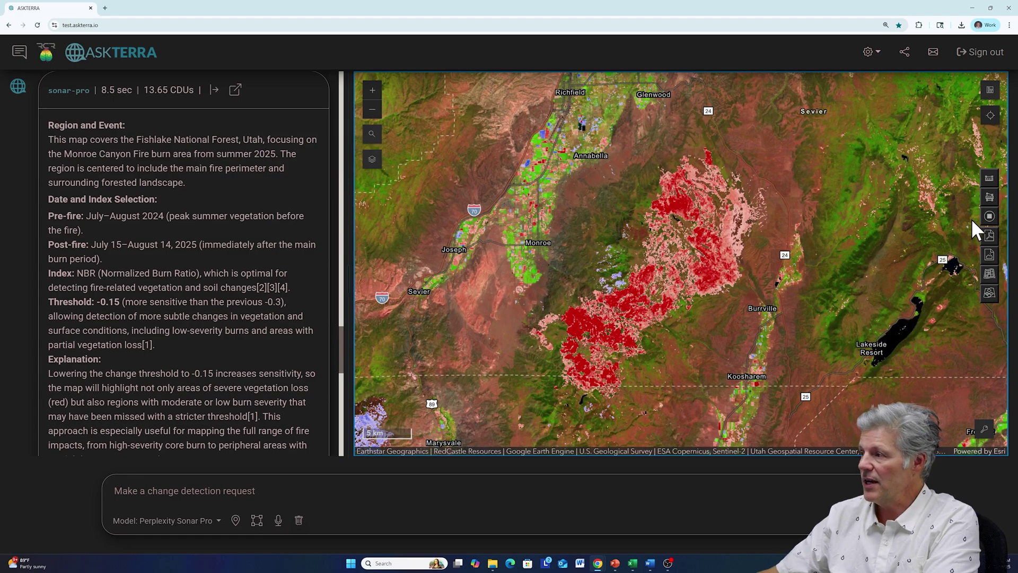
- Download the Change Detection Report PDF and open it from Chrome's downloads bubble
click(989, 236)
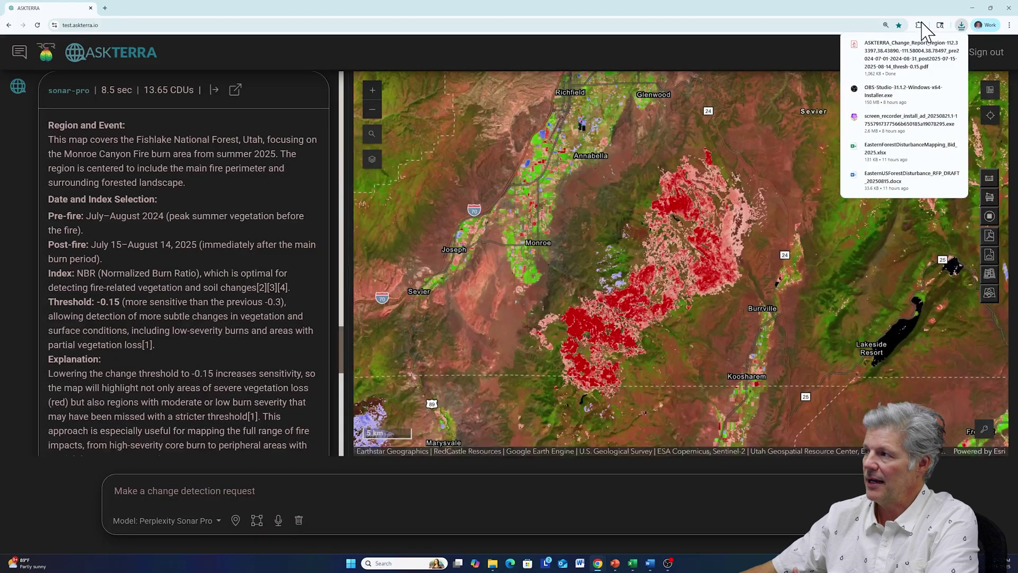
click(904, 53)
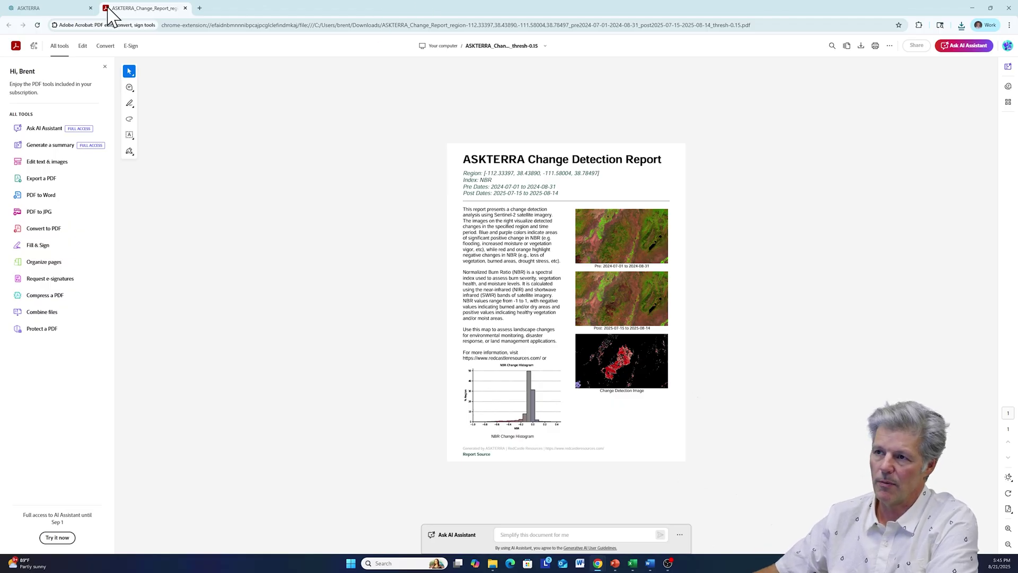
- Switch back to the ASKTERRA tab showing the -0.15 NBR burn map
click(48, 8)
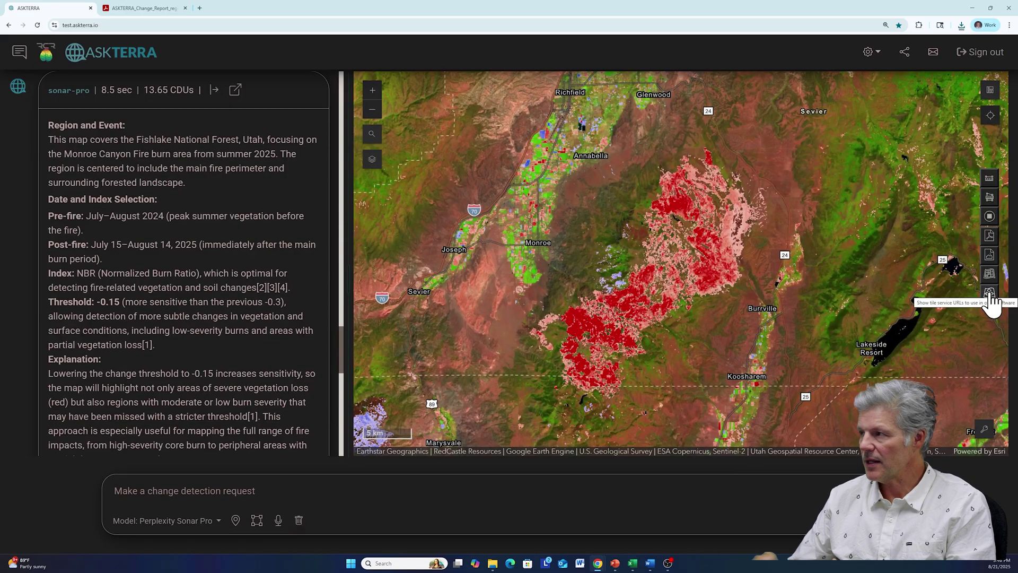
- Copy the share link for the current burn map conversation and close the Share link dialog
click(904, 51)
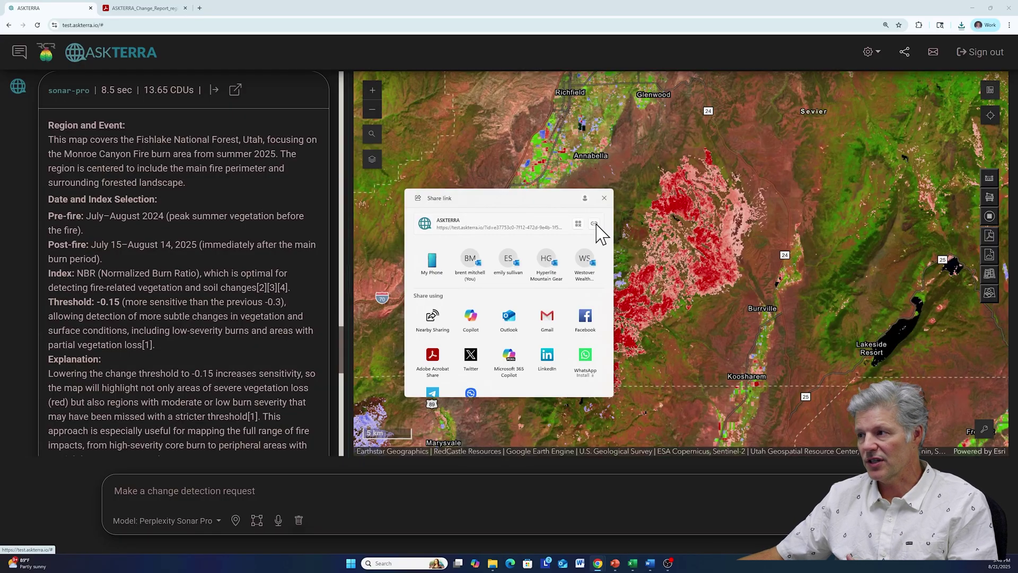
click(604, 198)
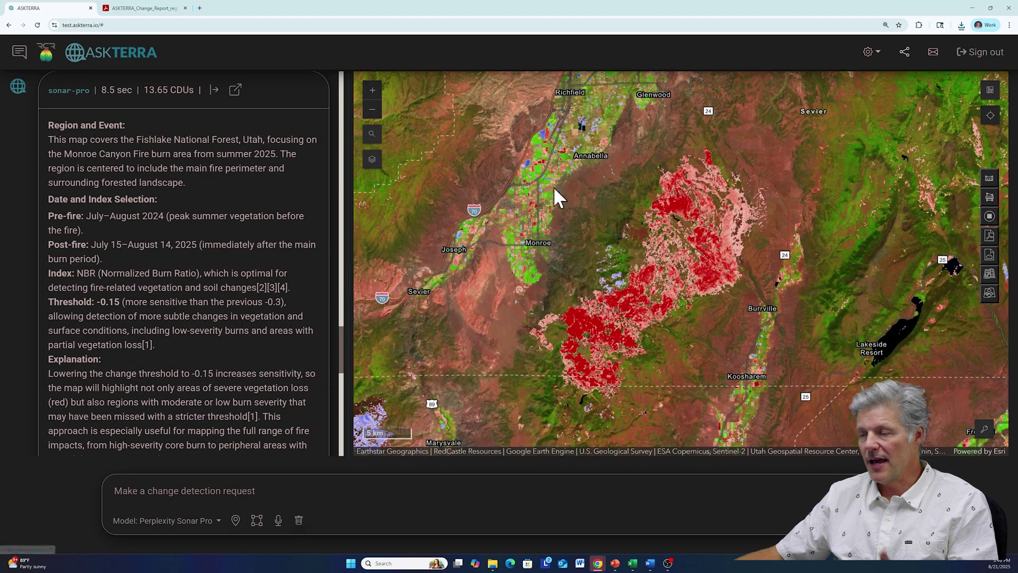
- Paste the copied AskTerra link into a new tab and load the shared burn map
click(200, 8)
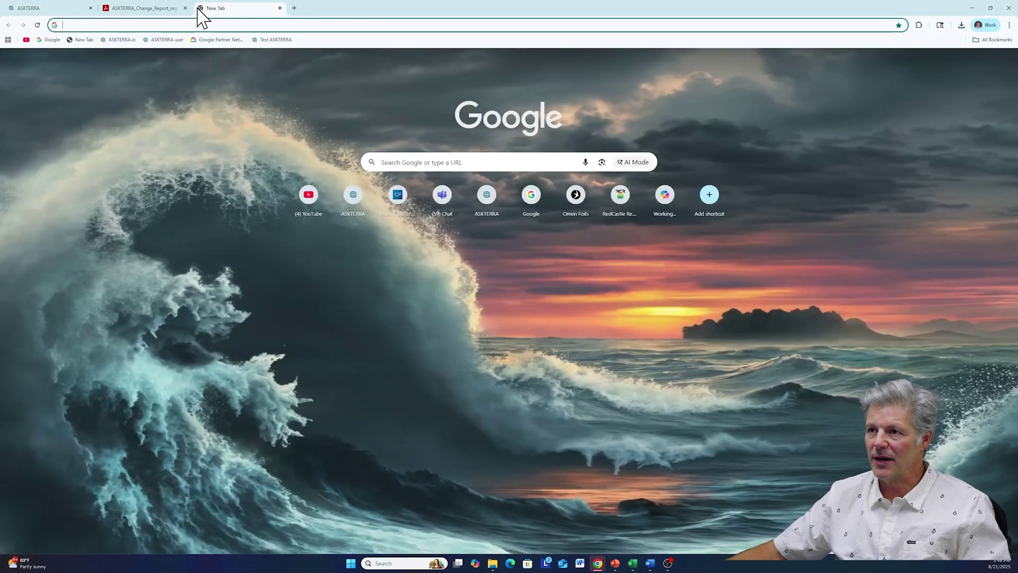
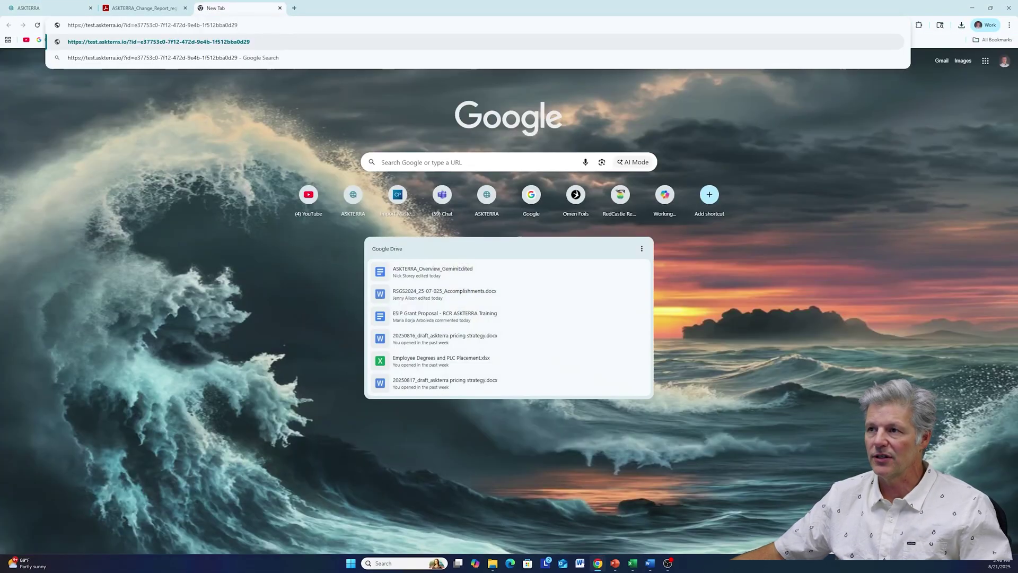
key(Return)
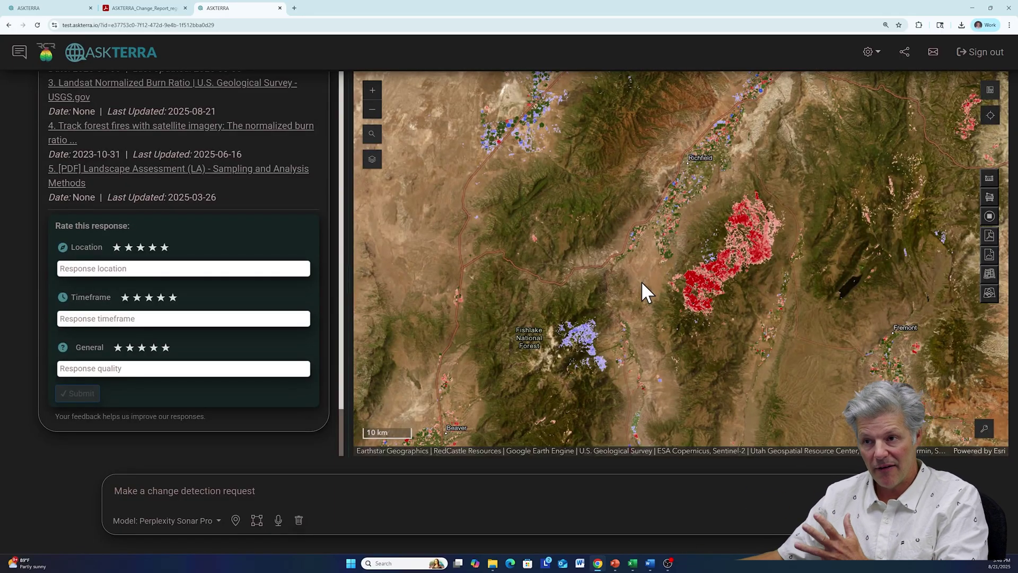
scroll(197, 182, up, 15)
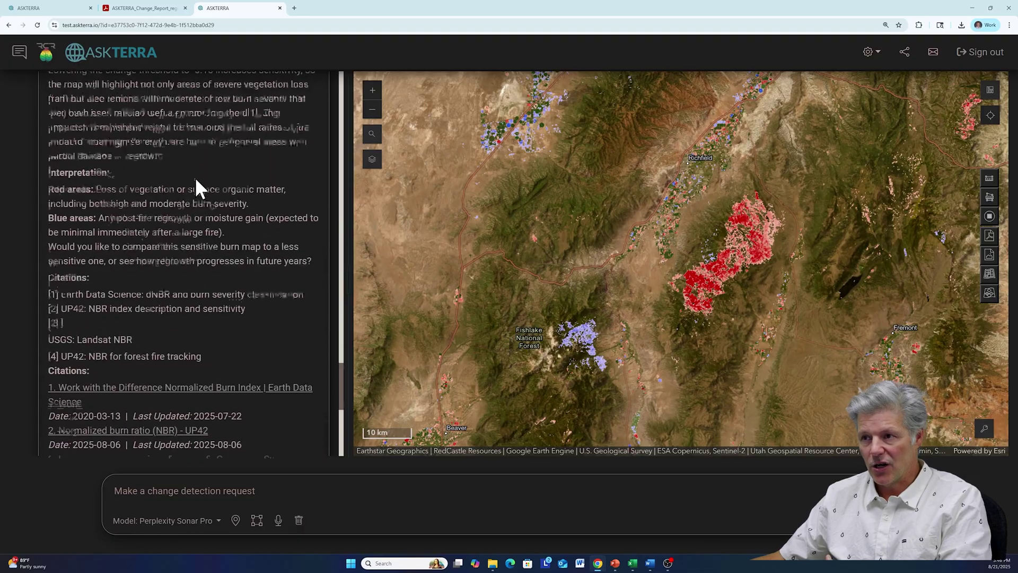
scroll(195, 178, up, 5)
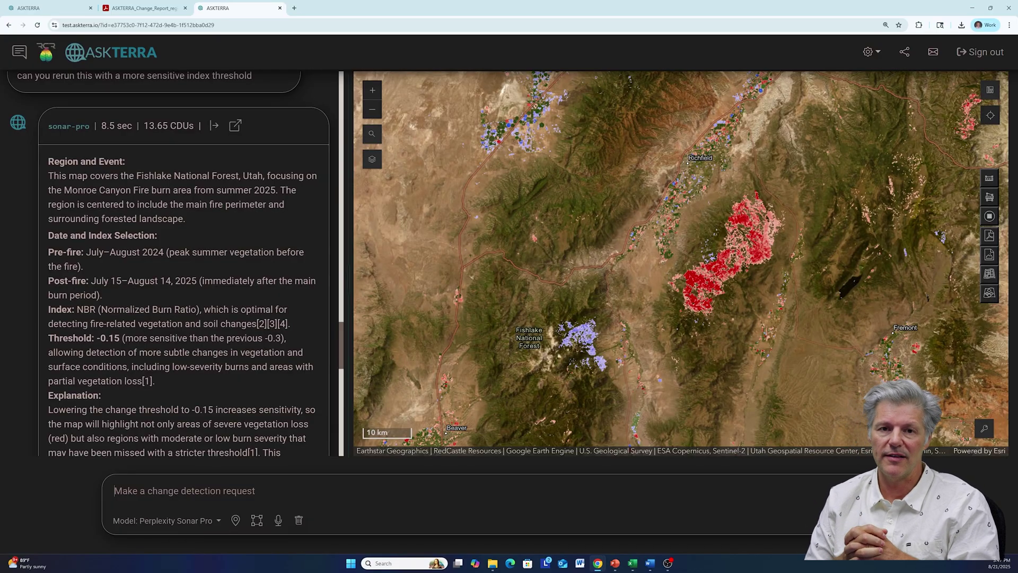
- Turn on map area selection for the request and zoom toward the farmland near Bakersfield
click(257, 523)
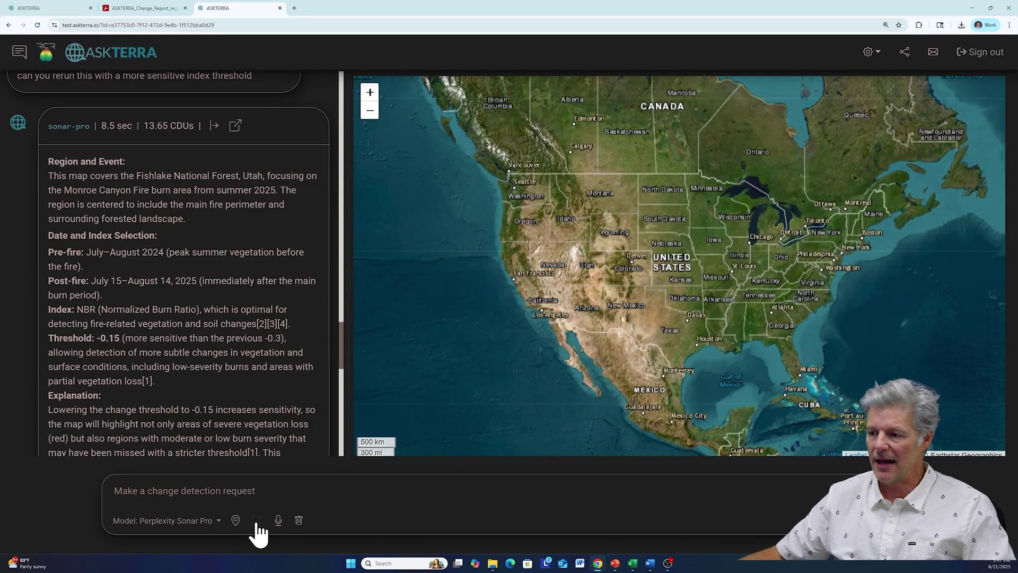
drag(552, 239, 584, 282)
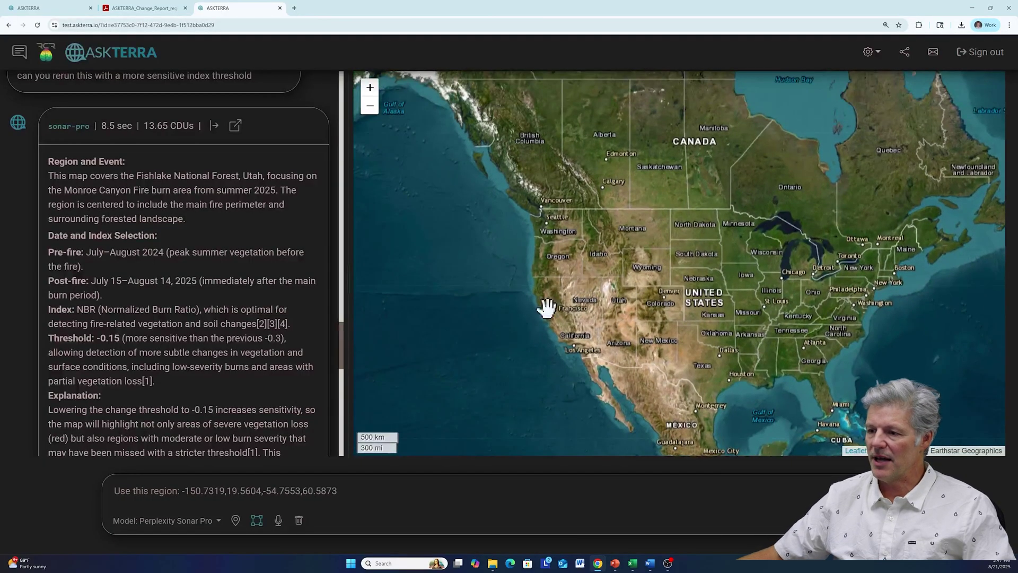
drag(115, 491, 339, 491)
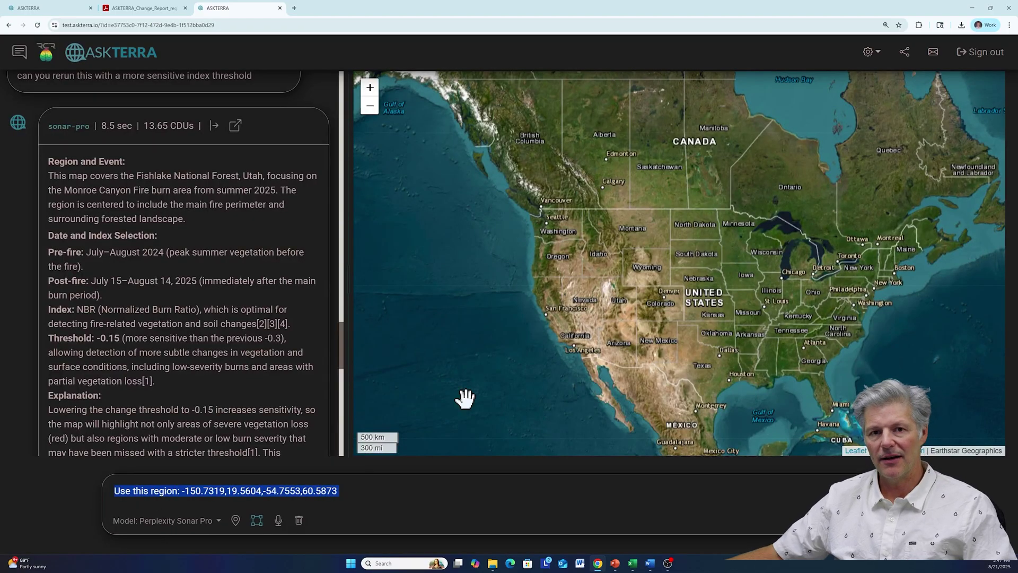
scroll(581, 318, down, 1)
scroll(582, 320, up, 3)
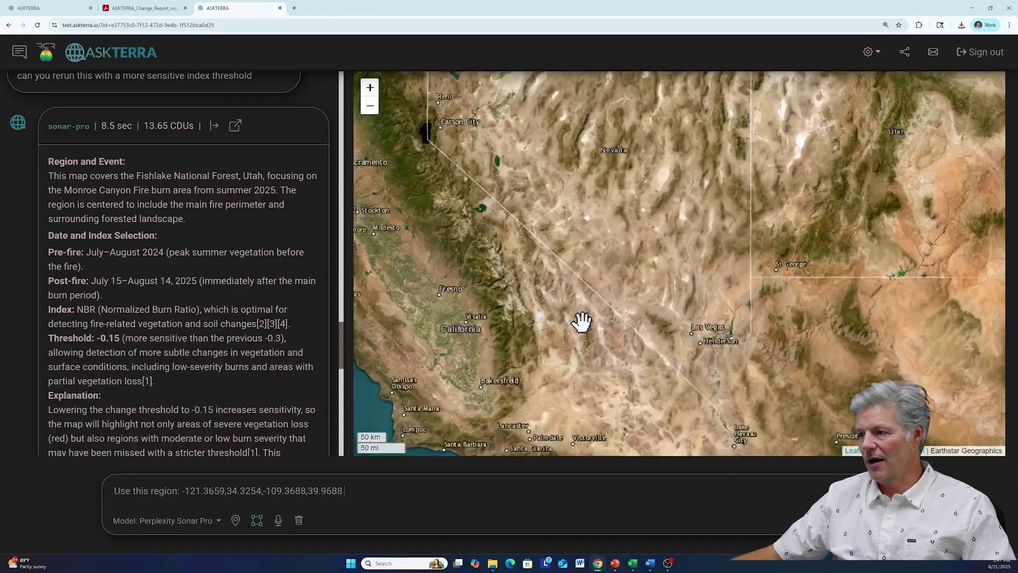
scroll(566, 330, up, 1)
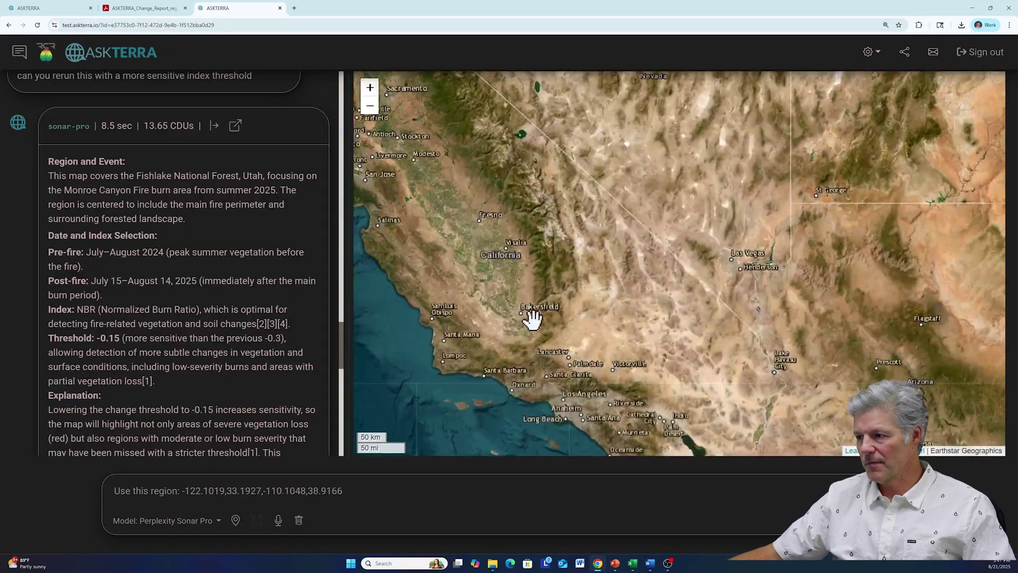
scroll(527, 316, up, 3)
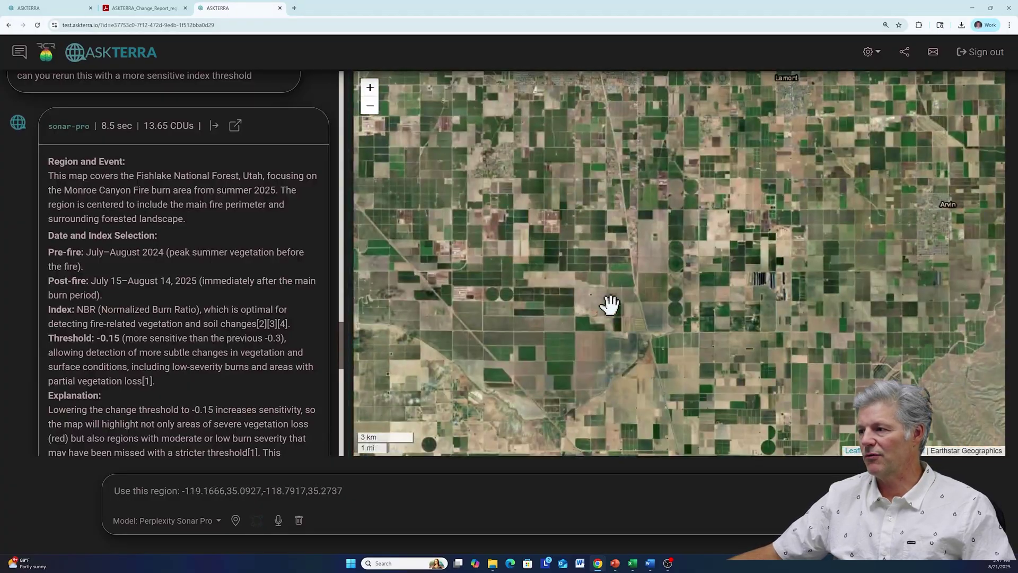
scroll(598, 309, up, 1)
scroll(597, 309, up, 1)
- Frame the farm fields near Arvin so the region reads -119.0628,35.1657,-118.9691,35.2109
drag(531, 241, 632, 318)
scroll(636, 302, up, 1)
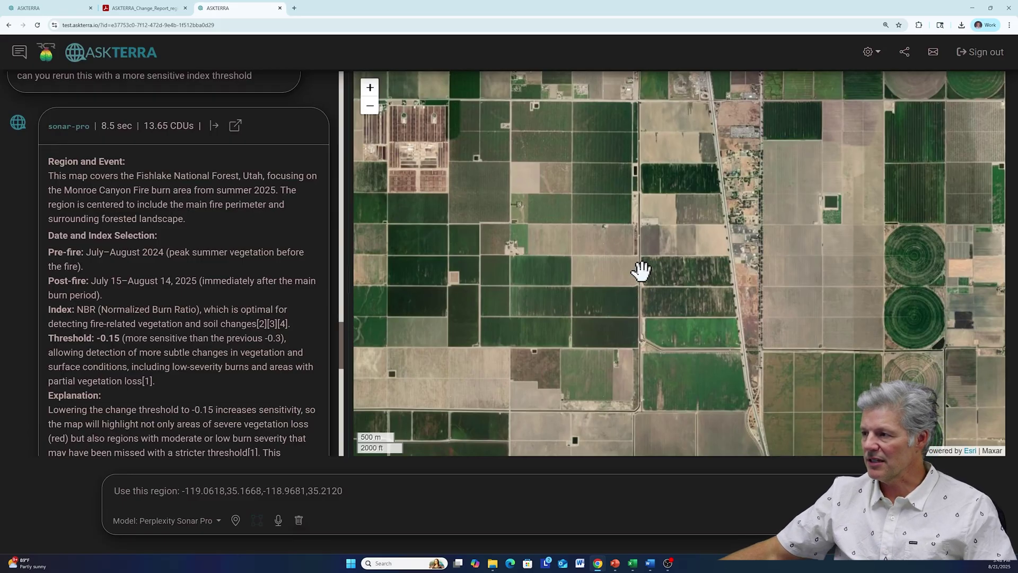
scroll(641, 272, up, 1)
scroll(641, 272, down, 1)
drag(648, 259, 654, 250)
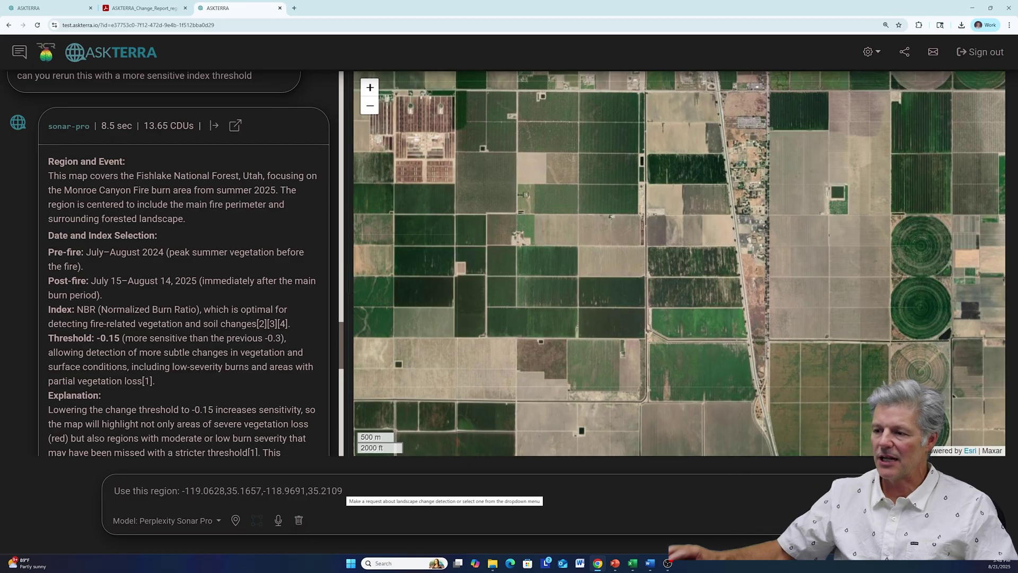
drag(343, 492, 114, 492)
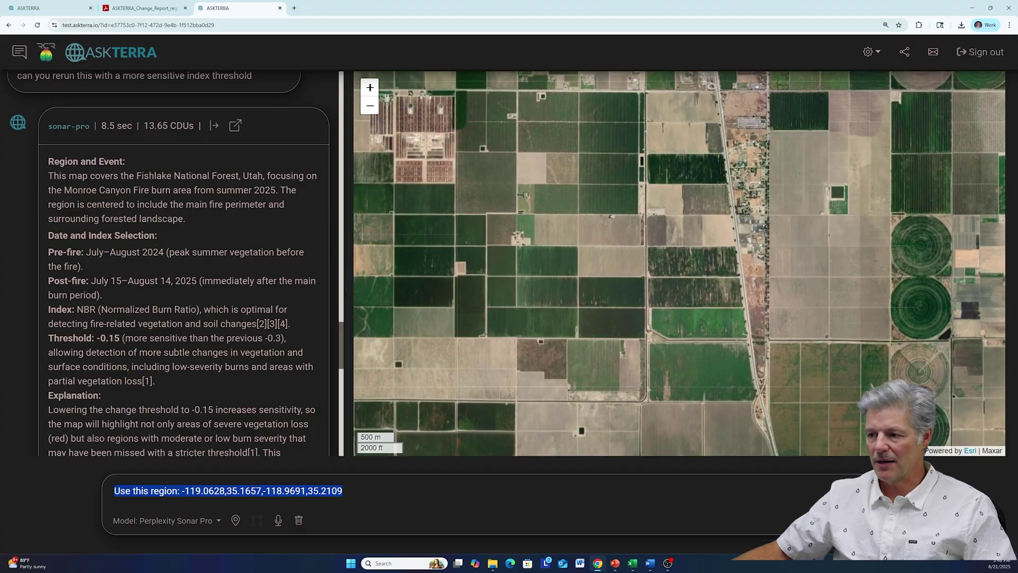
- Append ', map almond grove health, betwenn 2024 to 2025' after the region coordinates and submit
click(344, 490)
text(, map almoon)
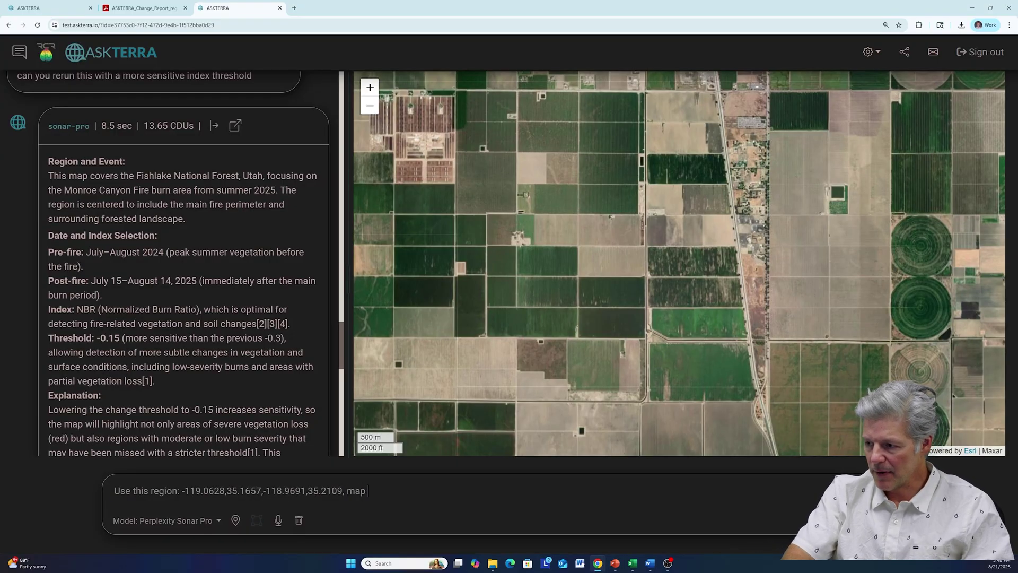
key(BackSpace)
key(BackSpace)
text(nd grov)
text(e helath)
key(BackSpace)
key(BackSpace)
key(BackSpace)
text(alth, betwenn d)
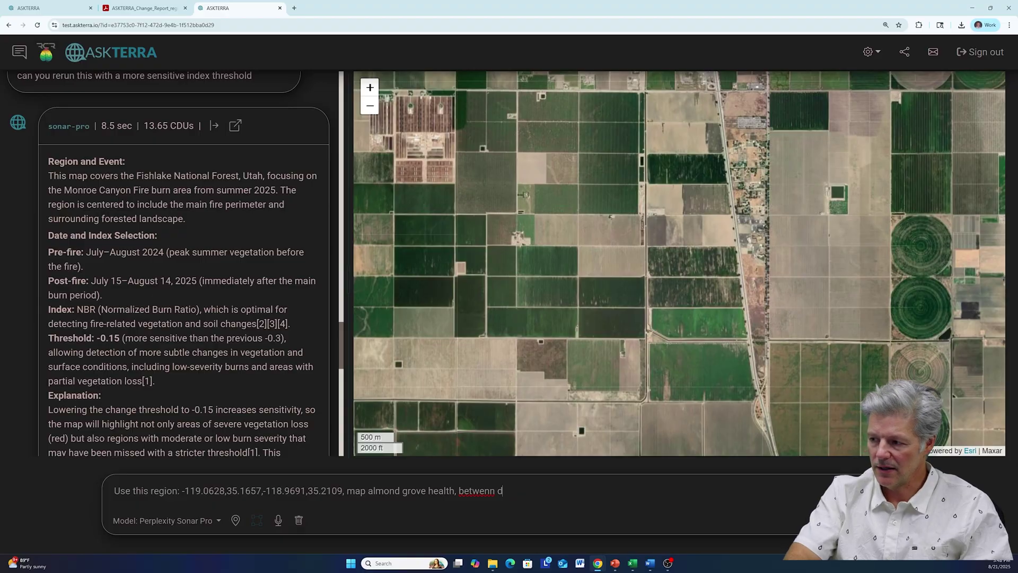
key(BackSpace)
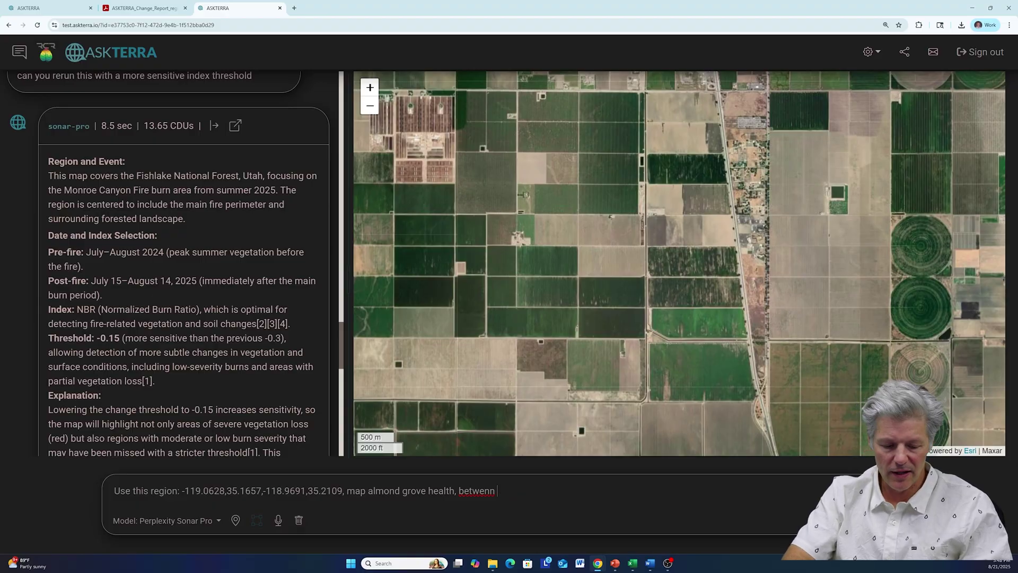
text(2024)
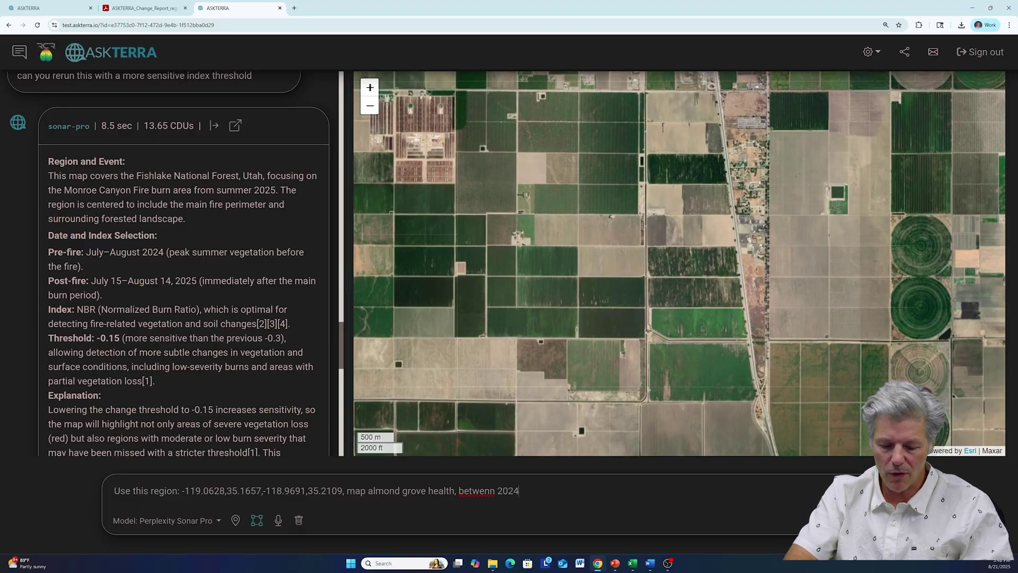
text( to 2025)
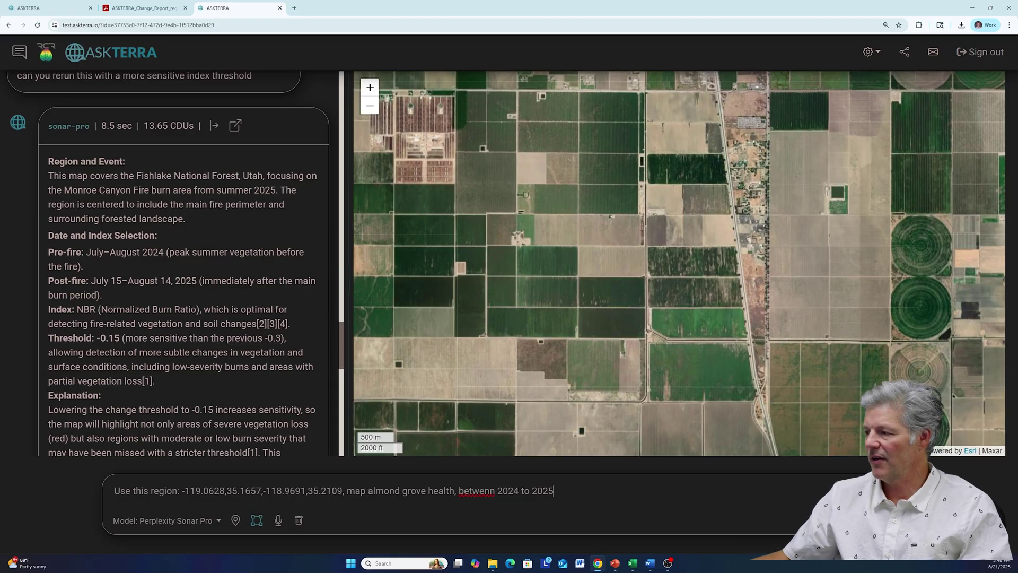
key(Return)
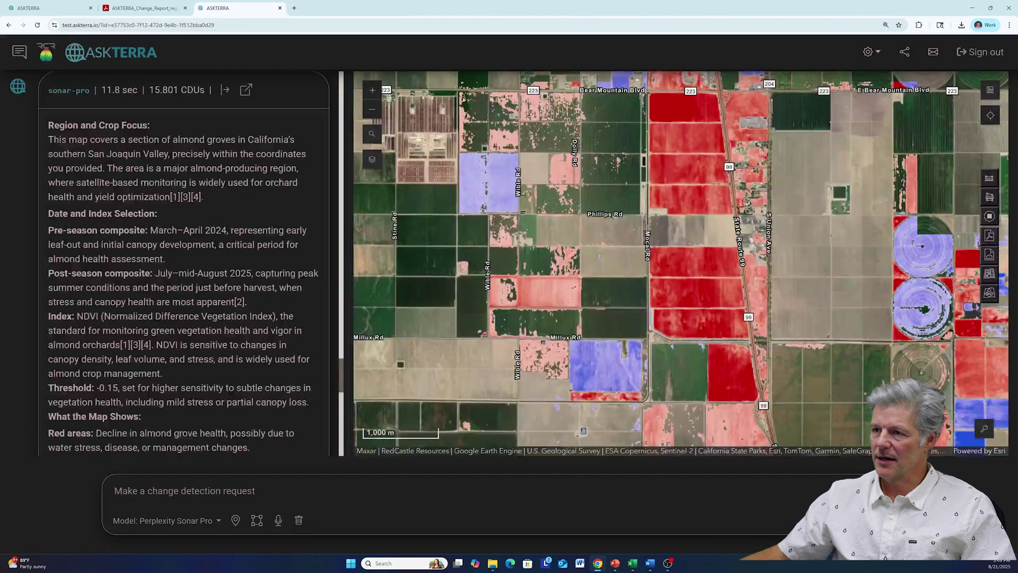
scroll(175, 265, up, 2)
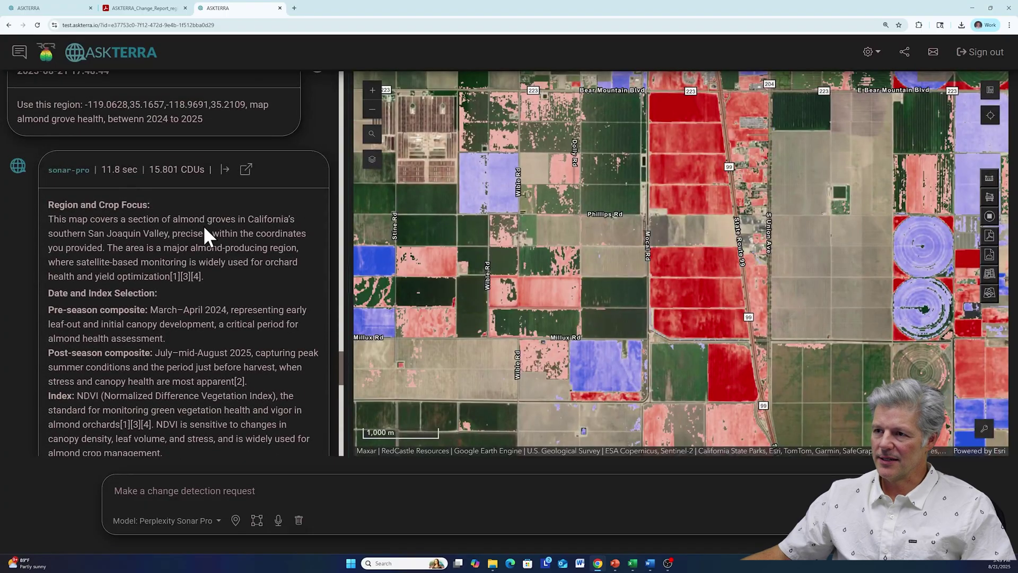
scroll(76, 195, down, 2)
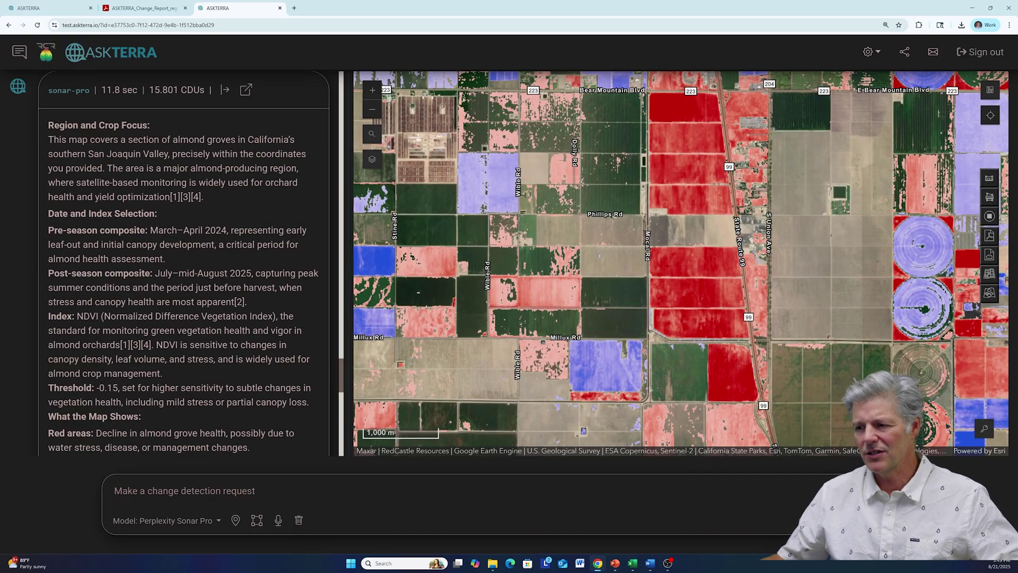
- Ask AskTerra to use July and August imagery for both the pre and post composites
text(c)
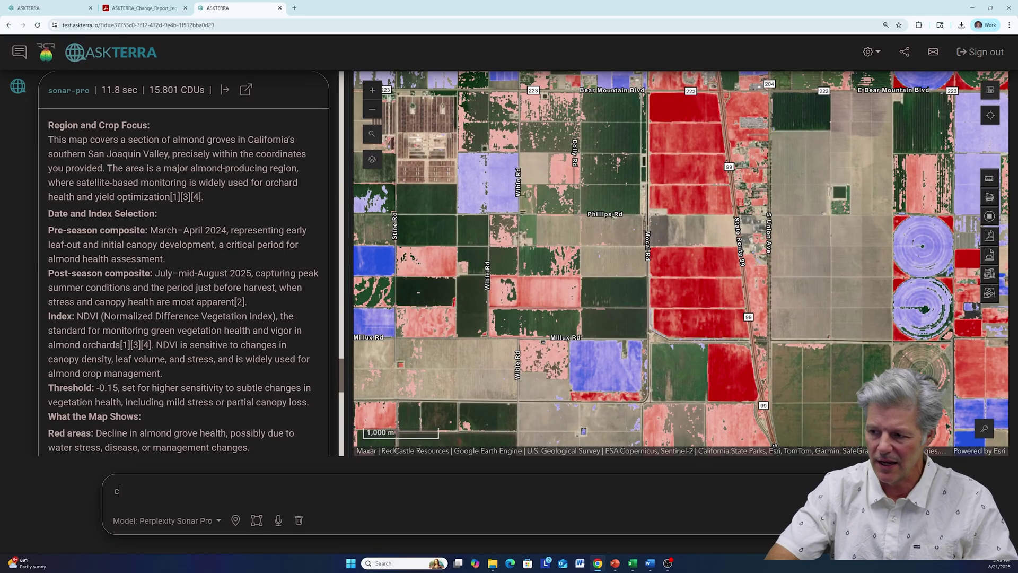
text(an you use )
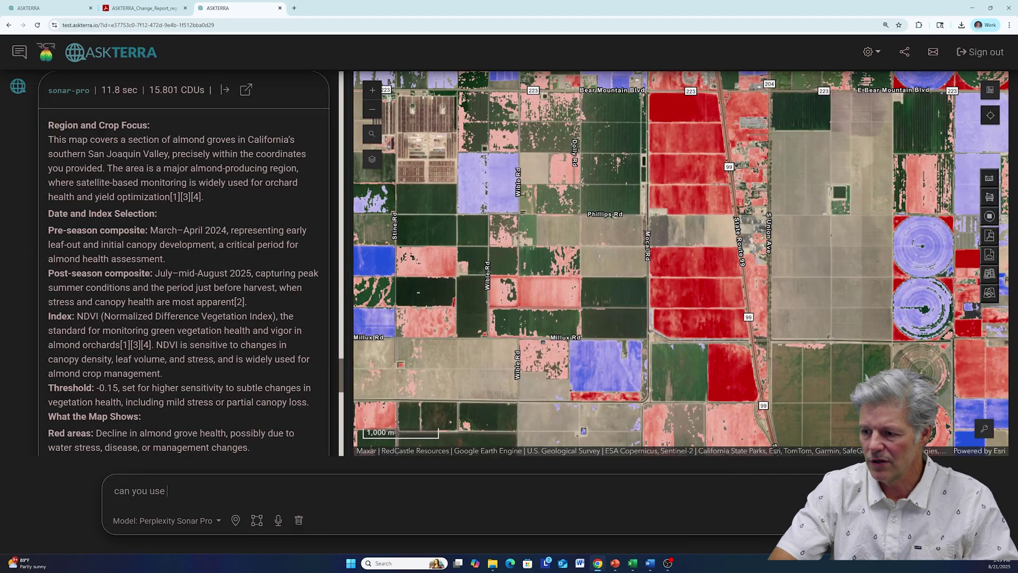
text(jul and)
key(BackSpace)
key(BackSpace)
key(BackSpace)
key(BackSpace)
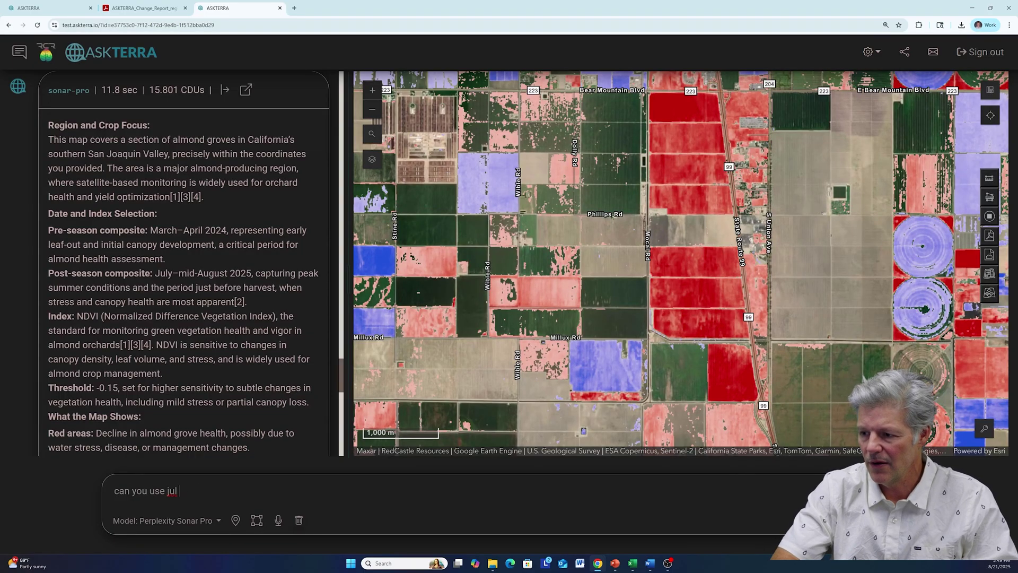
text(y and augus)
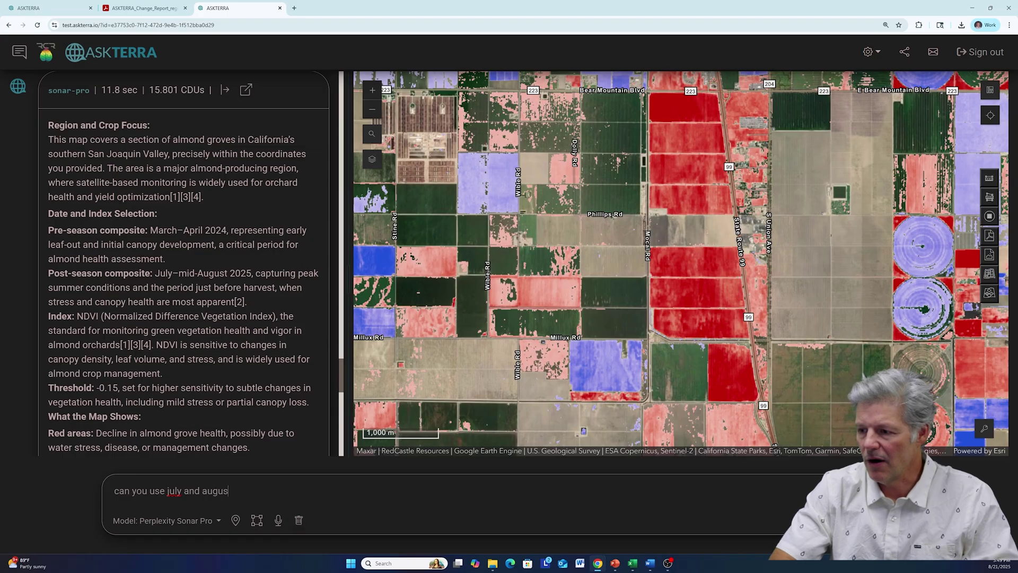
text(t for both )
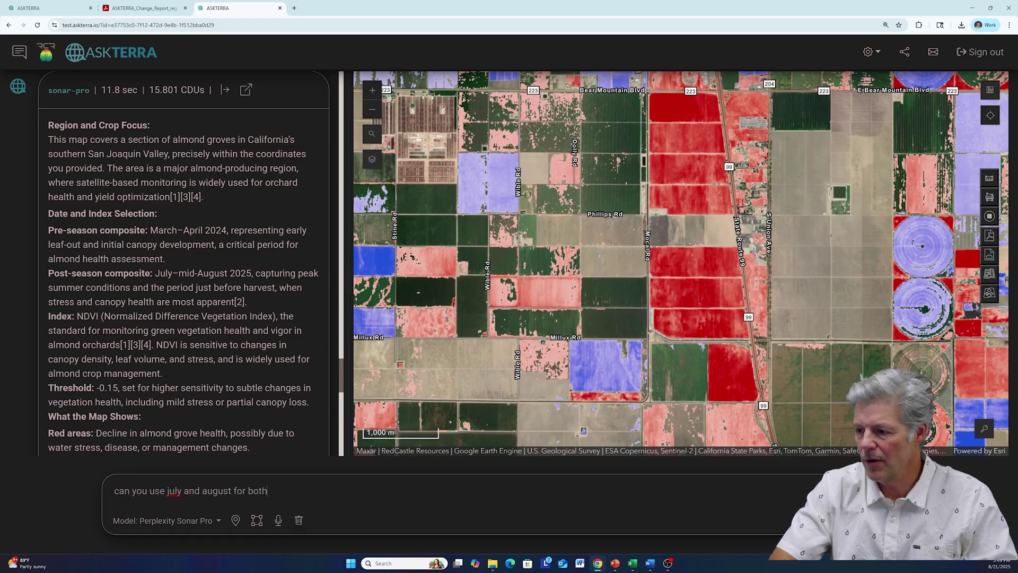
text(re)
key(BackSpace)
key(BackSpace)
text([re)
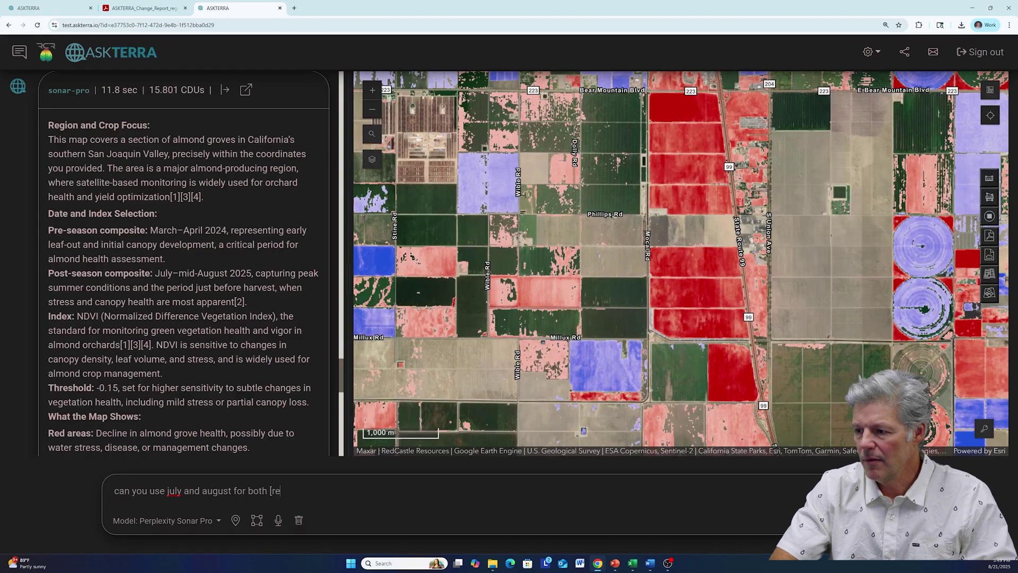
text( and post )
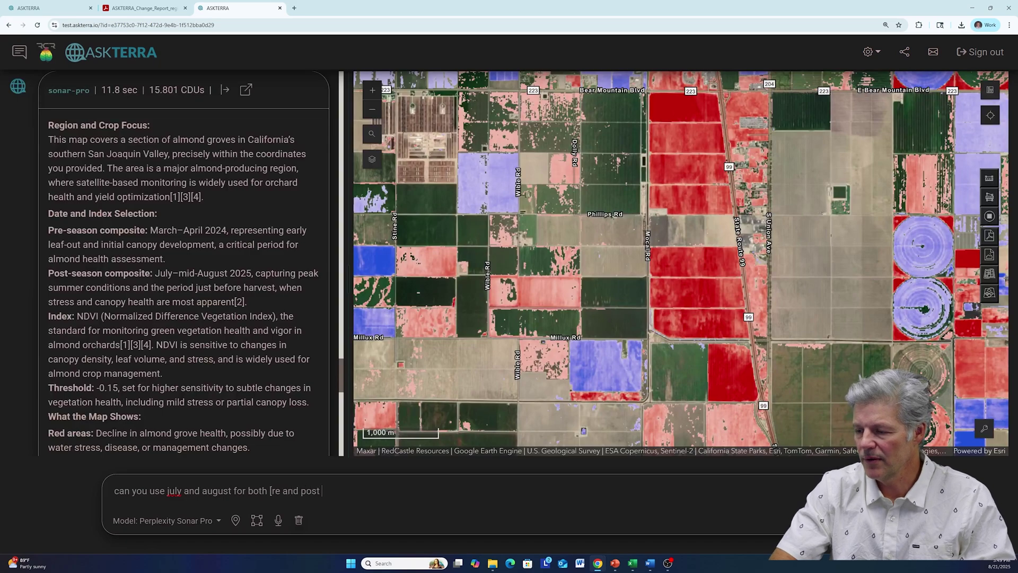
text(imager)
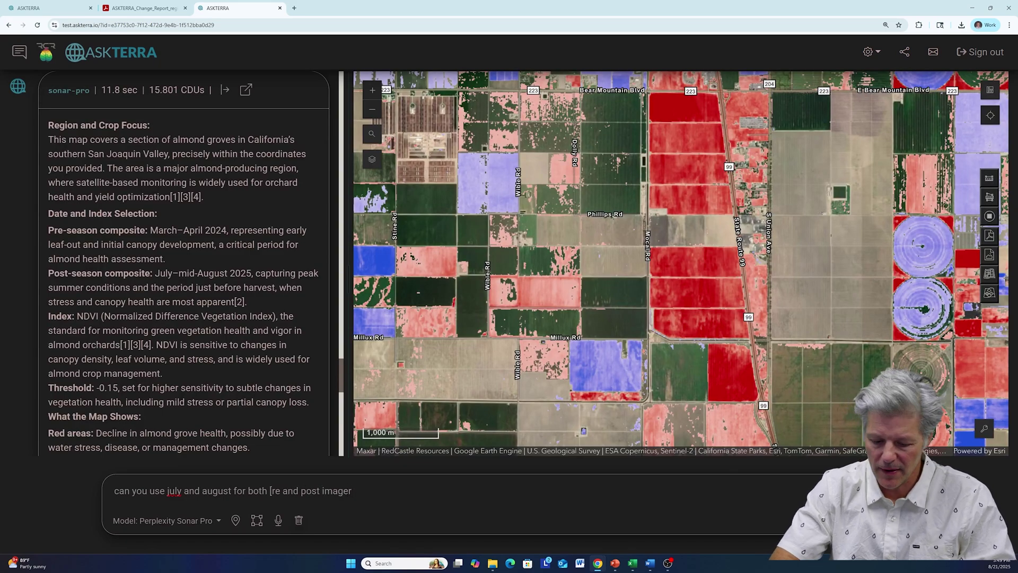
text(y)
key(Return)
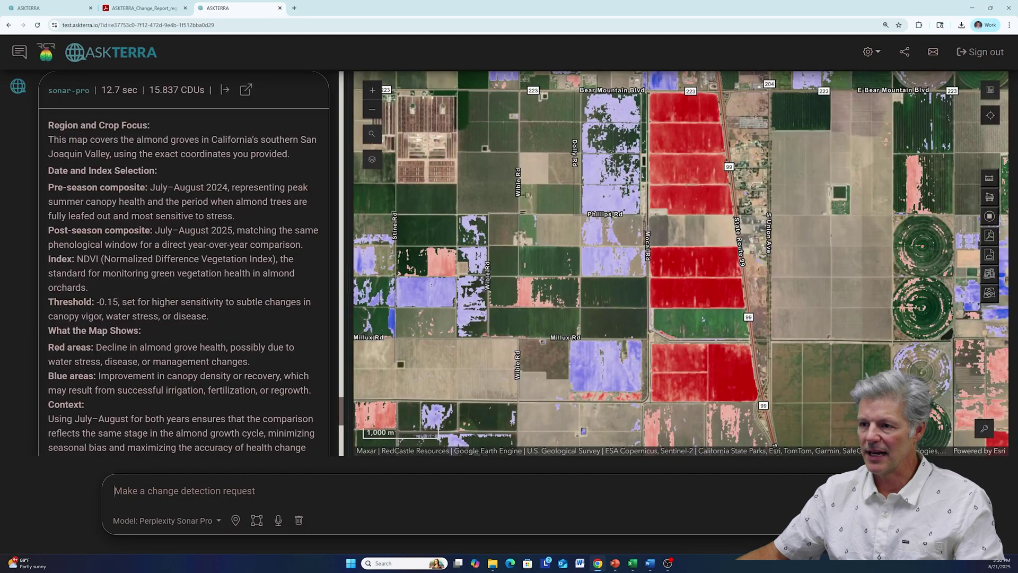
- Highlight the NDVI term and the Threshold sentence in the almond NDVI explanation
drag(76, 259, 98, 259)
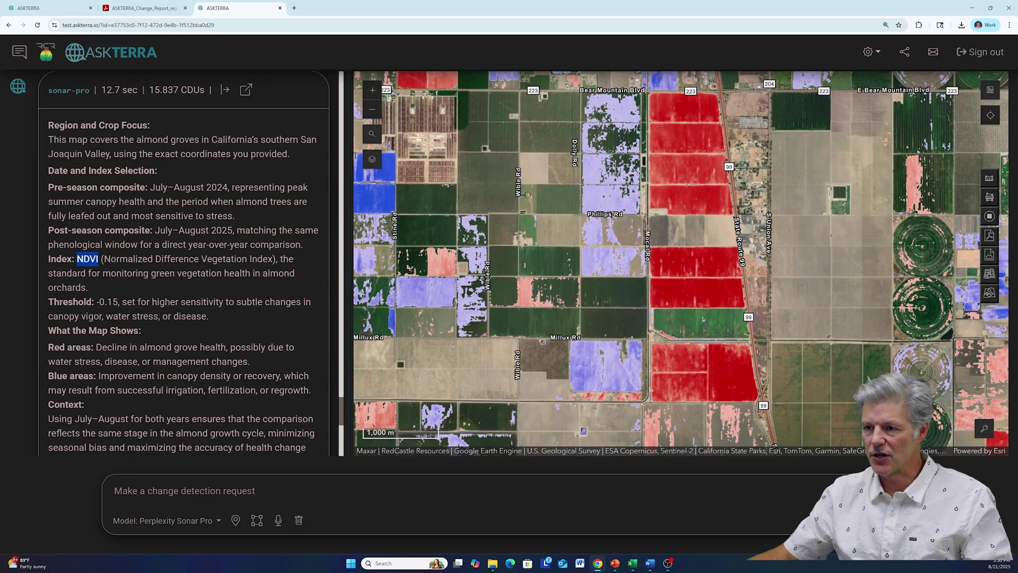
drag(53, 302, 232, 323)
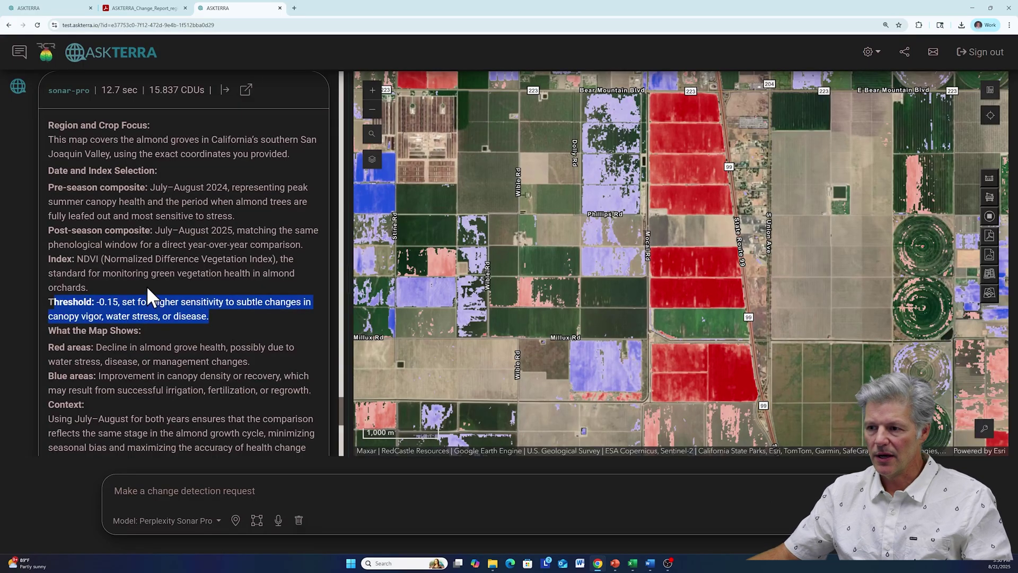
scroll(152, 297, down, 2)
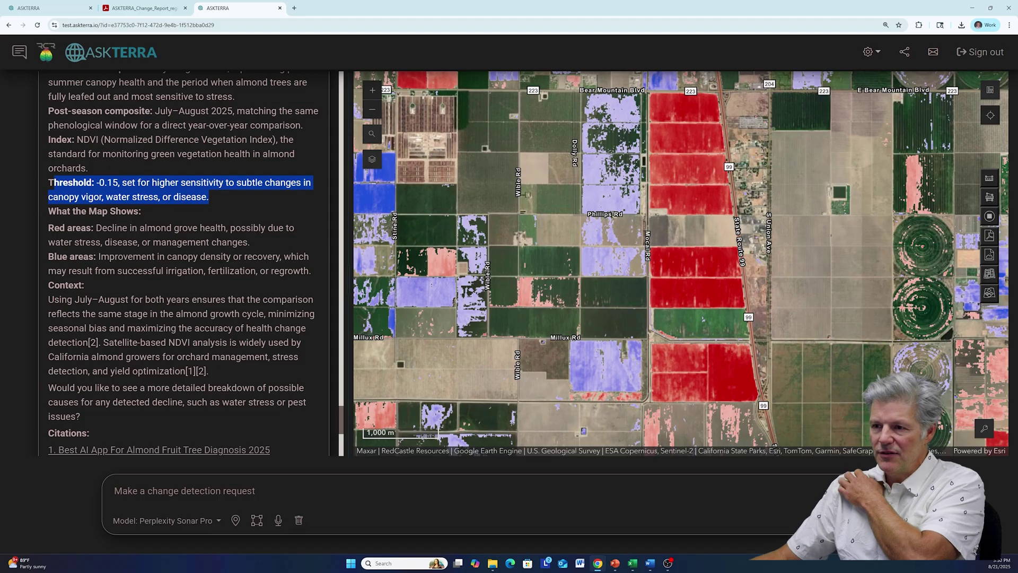
- Scroll the answer to the citations and rating form, then show the map's layer list
scroll(183, 265, down, 2)
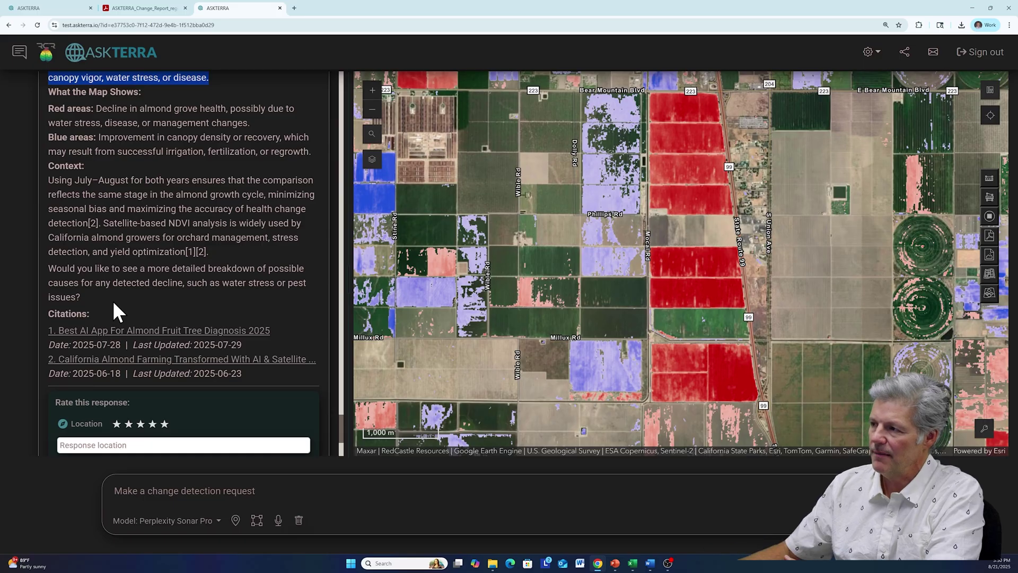
scroll(113, 300, down, 3)
click(372, 159)
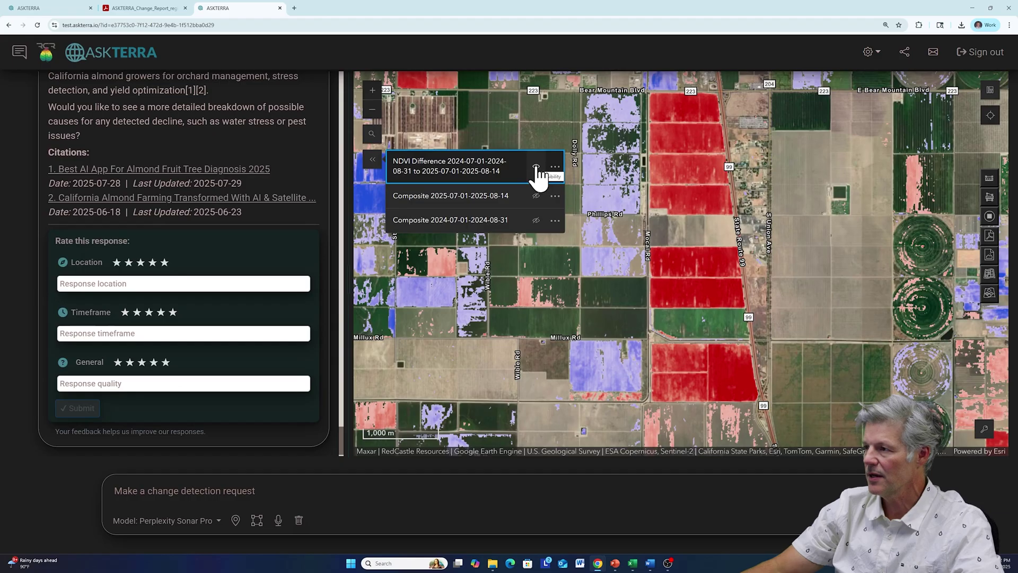
- Toggle NDVI Difference and the 2024 and 2025 Composite layers to compare the almond imagery
click(536, 167)
click(536, 196)
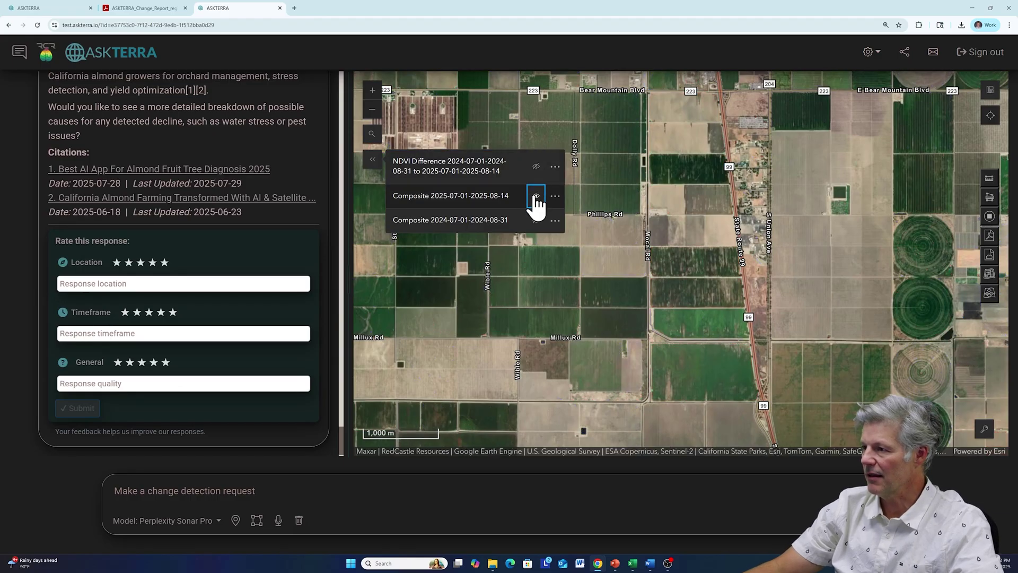
click(536, 220)
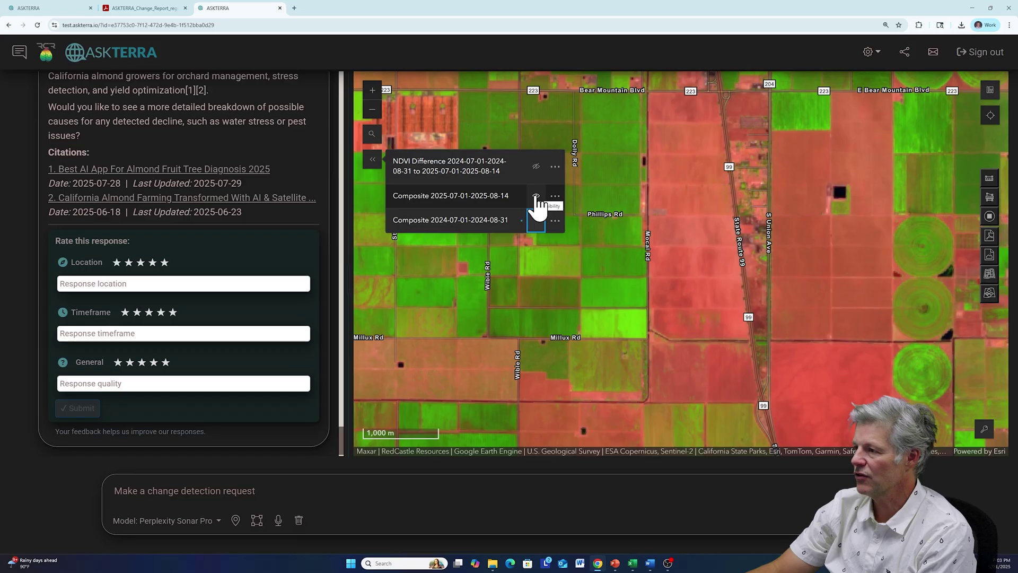
click(536, 197)
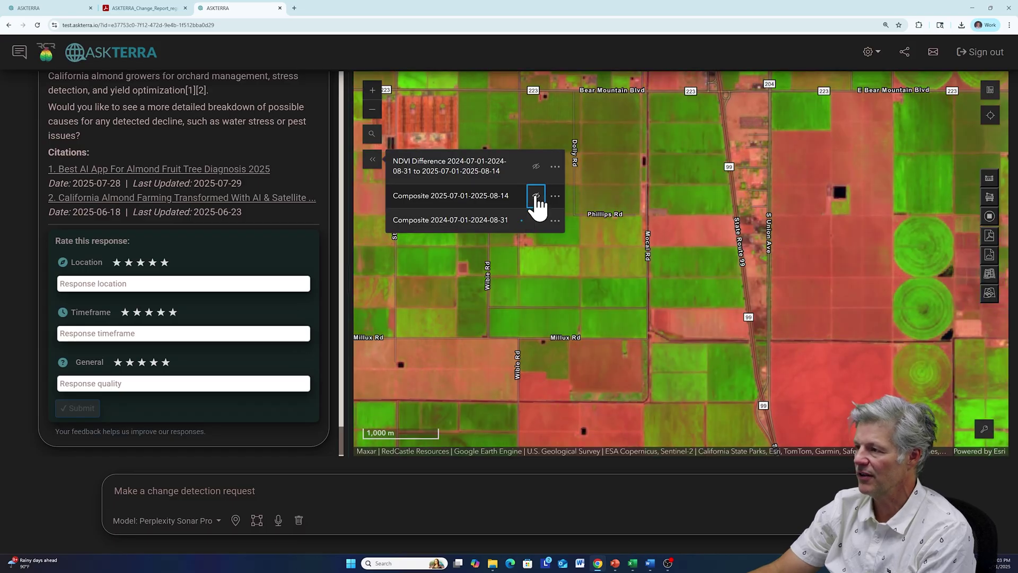
click(536, 168)
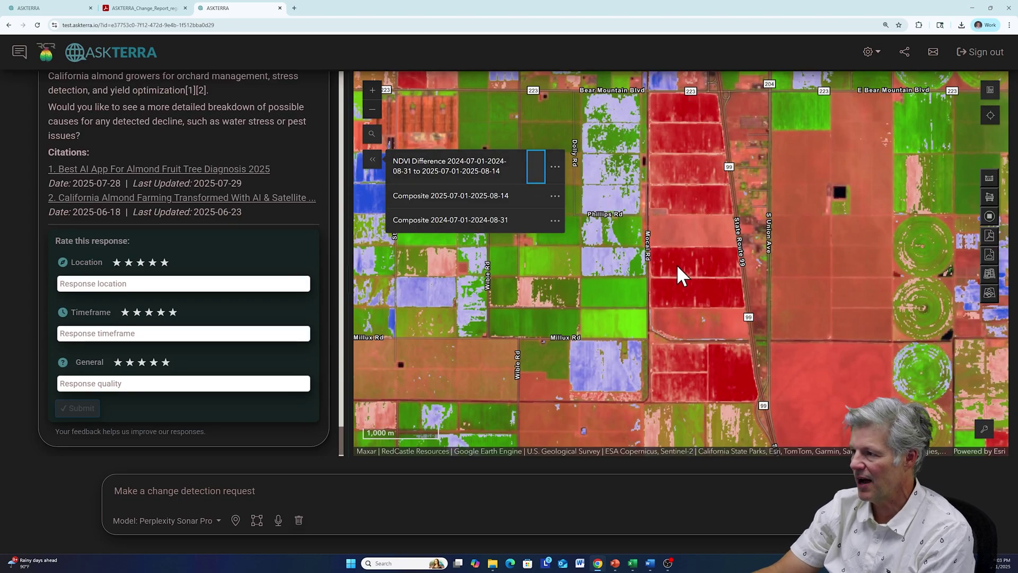
click(536, 168)
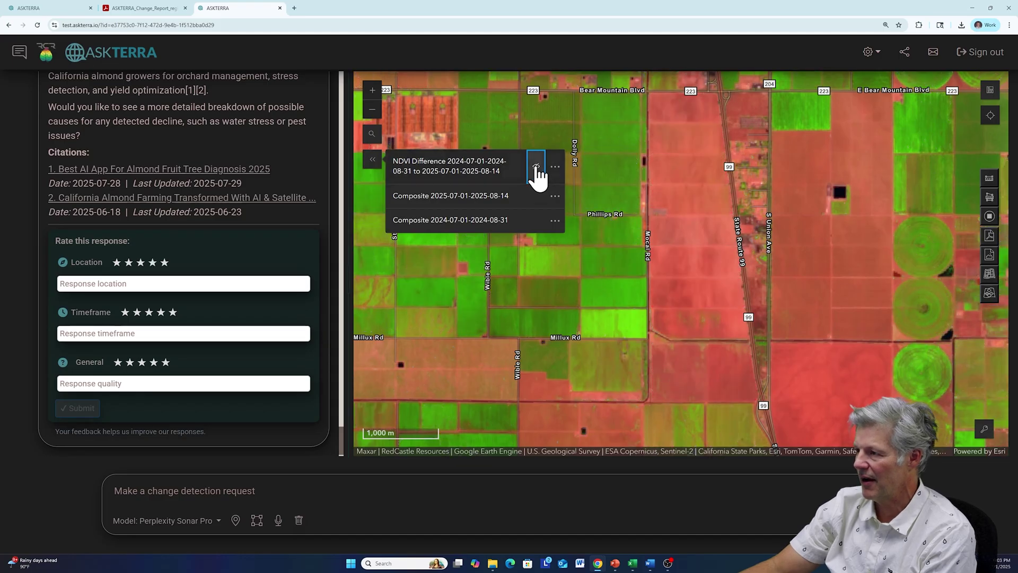
click(536, 168)
- Pan south-west, recompare the 2025 composite, then leave NDVI Difference on with the list collapsed
drag(594, 263, 699, 157)
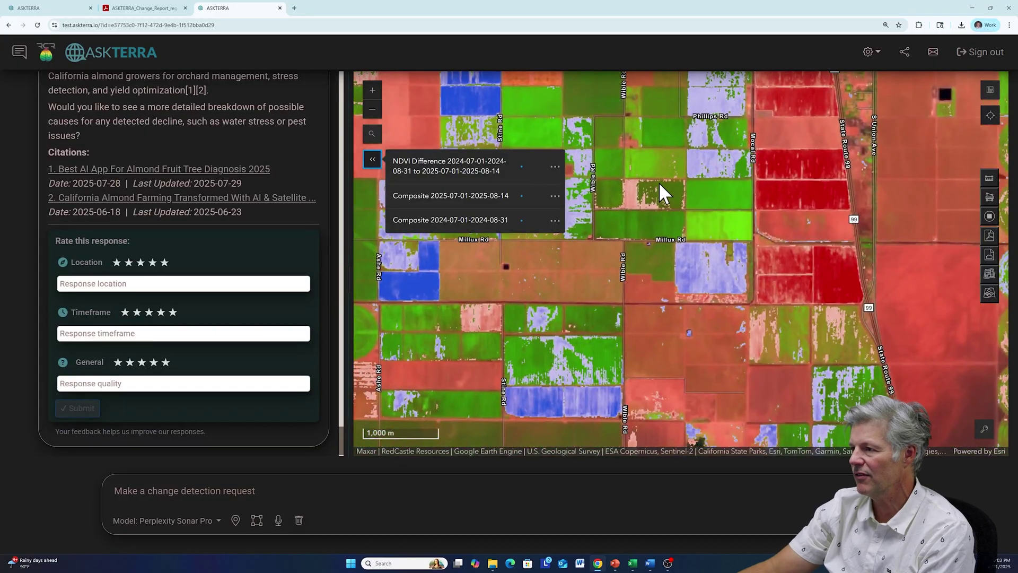
drag(648, 200, 658, 222)
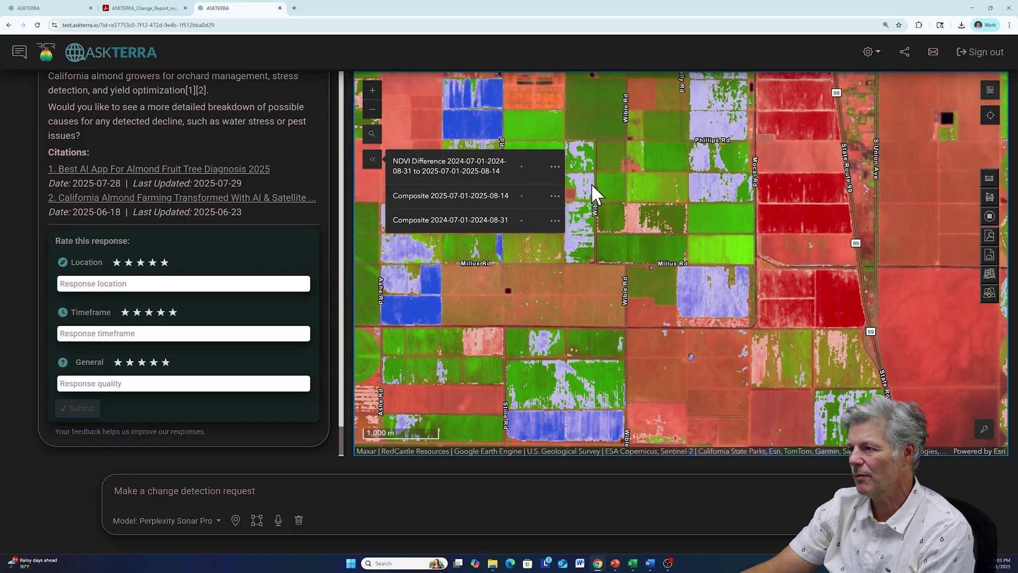
click(536, 166)
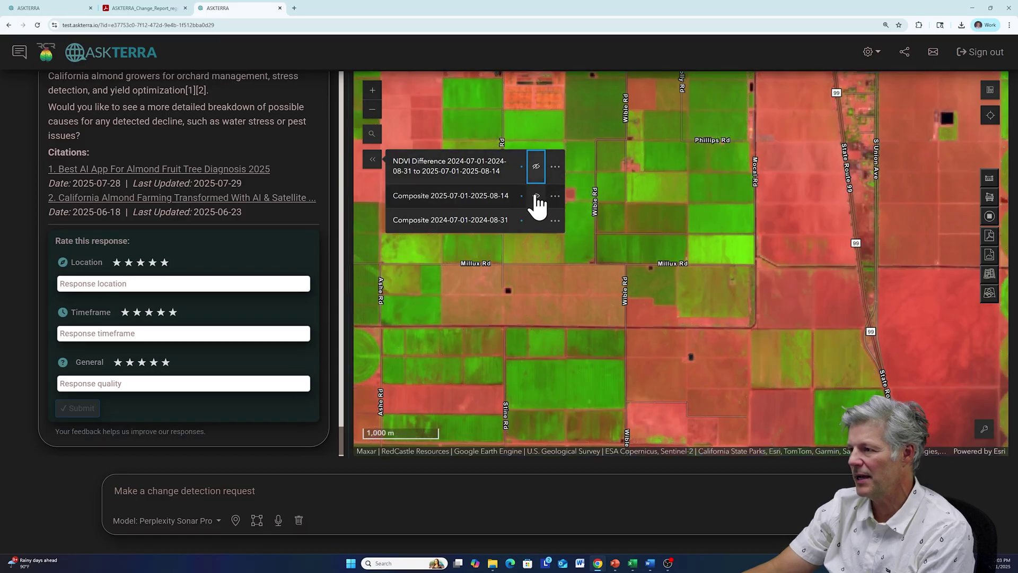
click(536, 196)
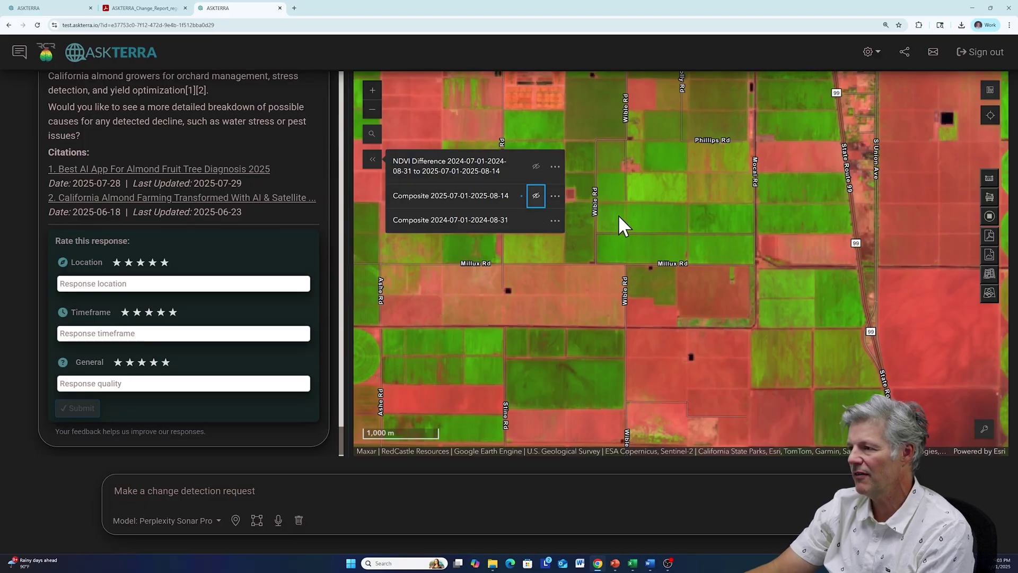
click(538, 200)
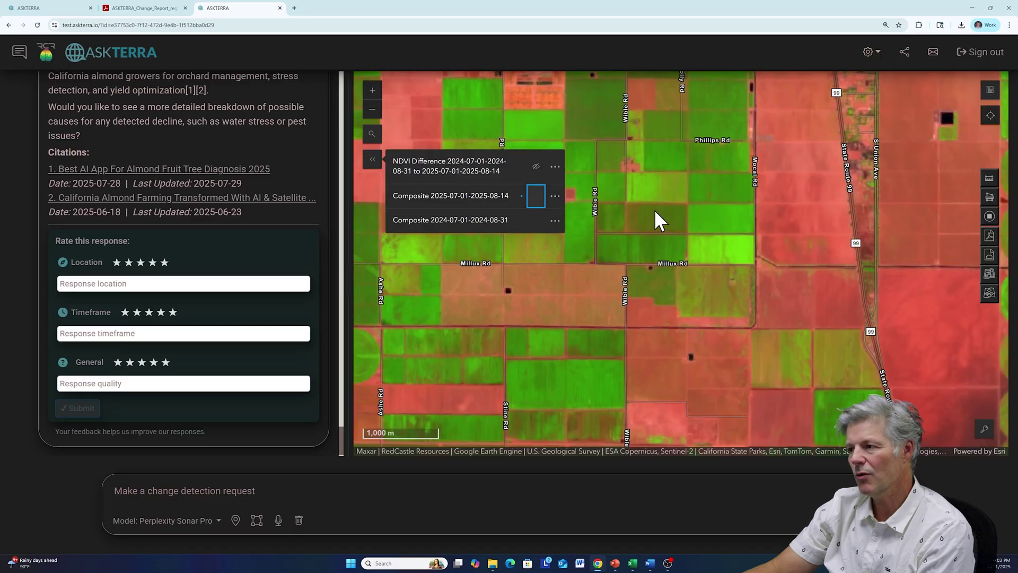
click(536, 168)
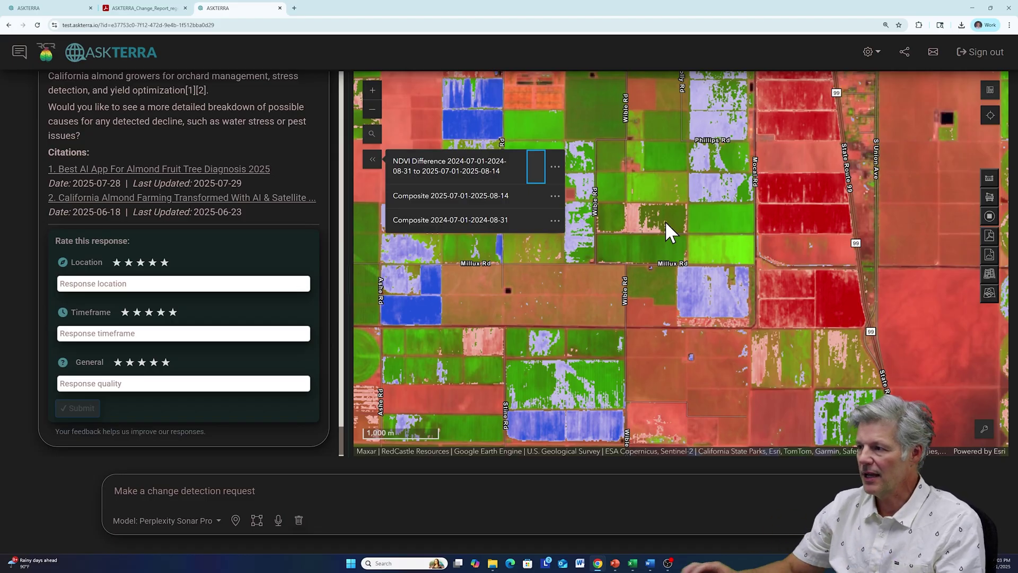
mouse_move(537, 171)
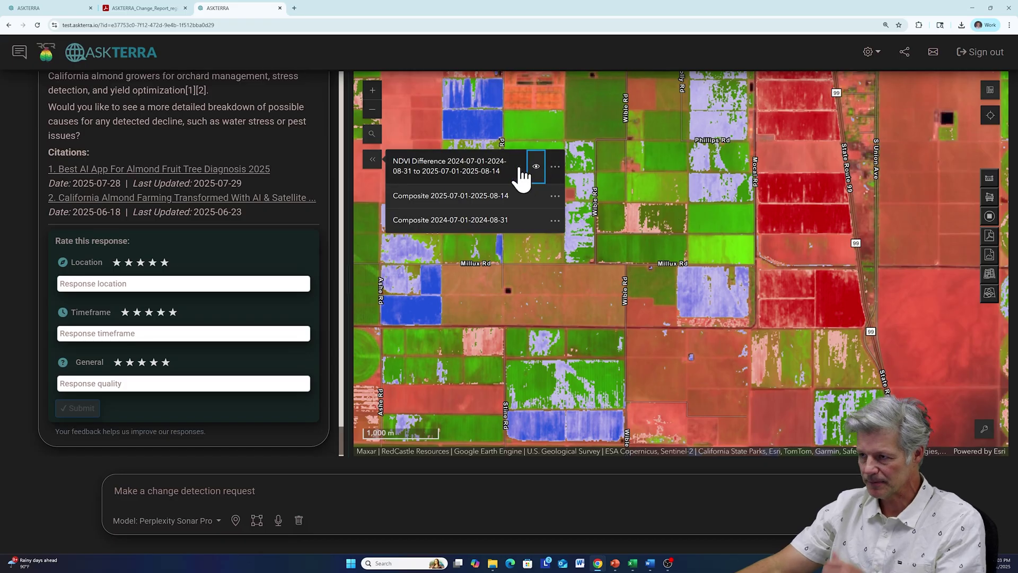
click(373, 162)
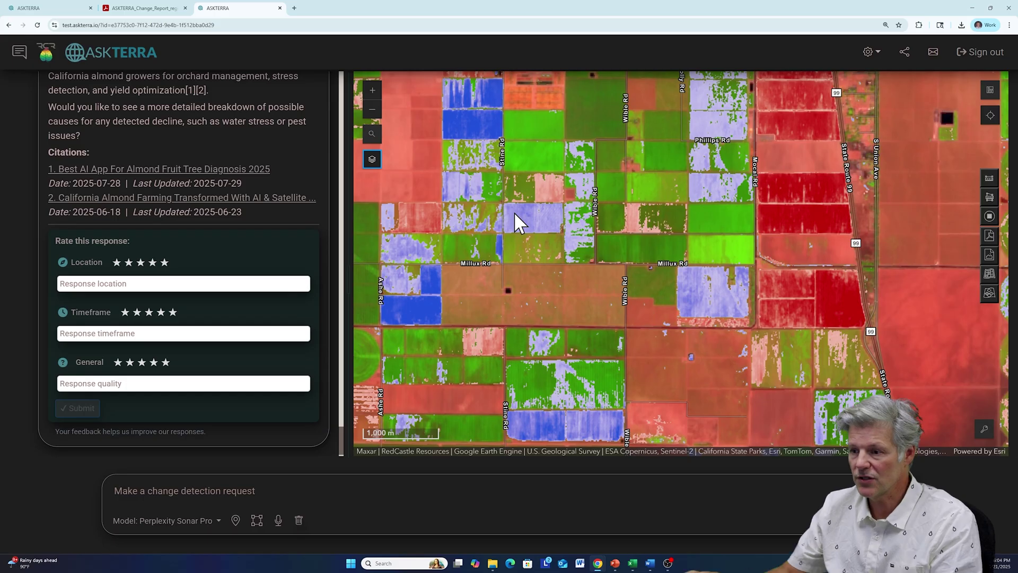
- Send the prompt 'predict tree blowdown from hurricane helene in 2024, in florida'
click(185, 491)
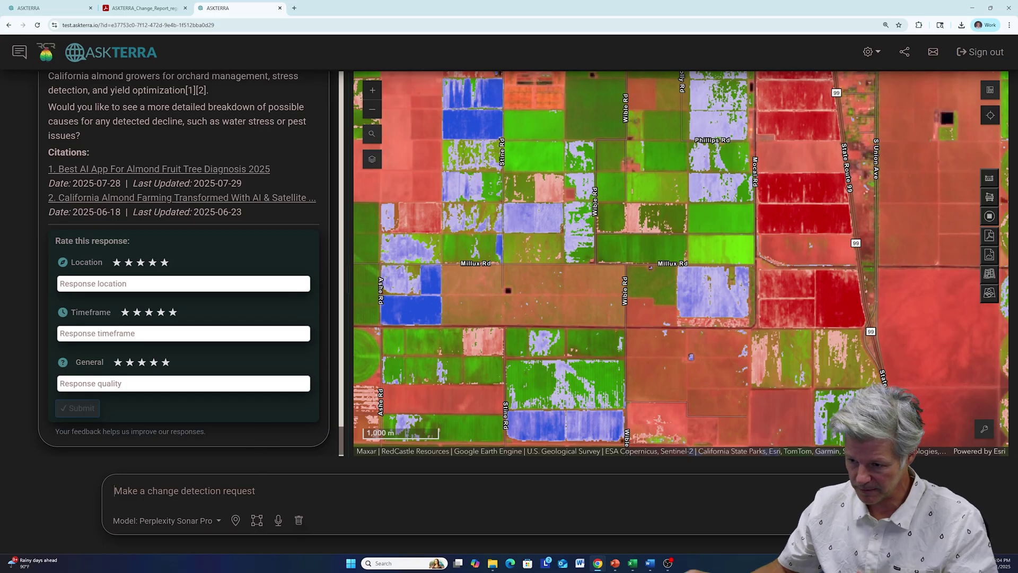
text(pree)
key(BackSpace)
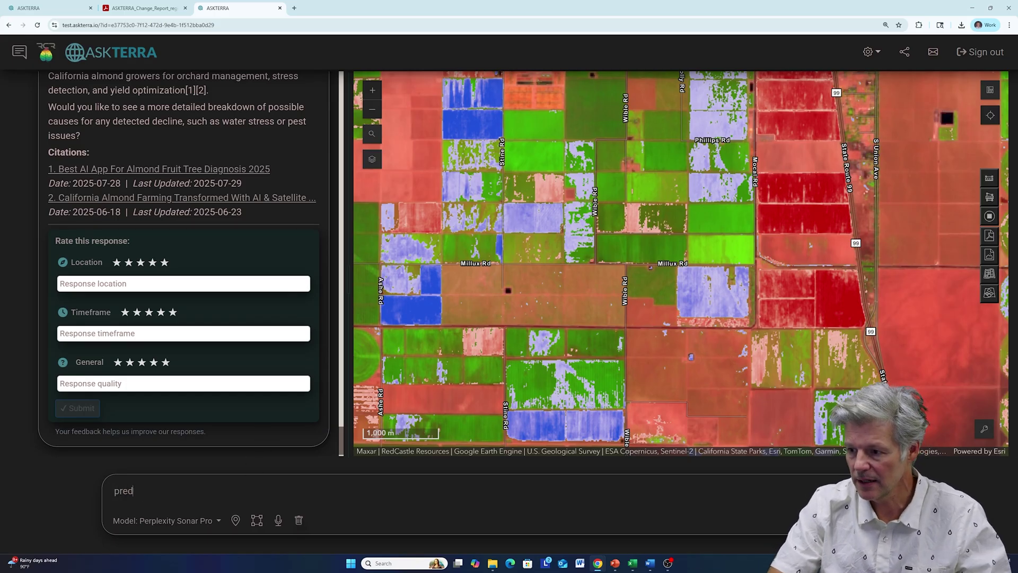
text(dict tree)
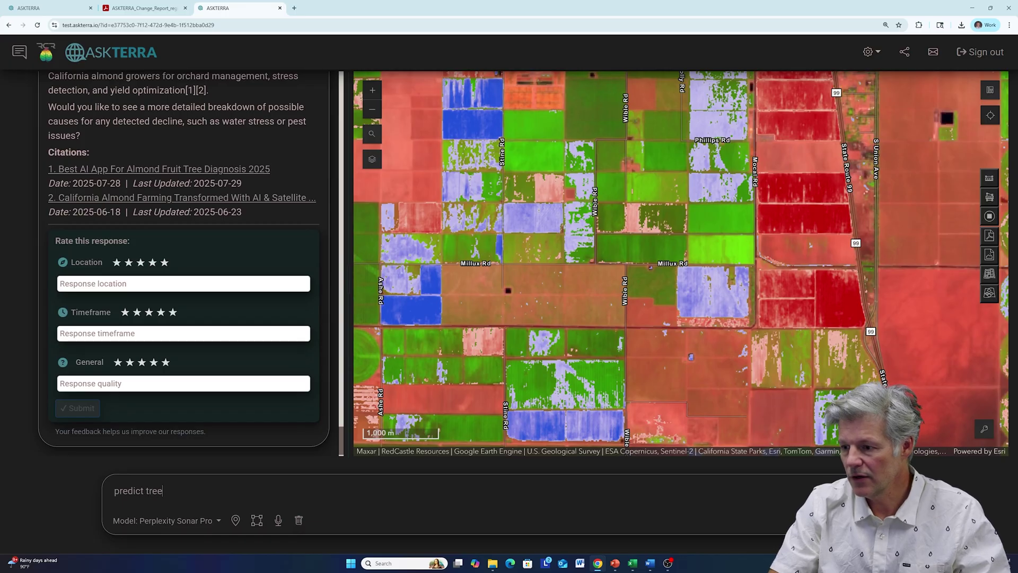
text( blowdow)
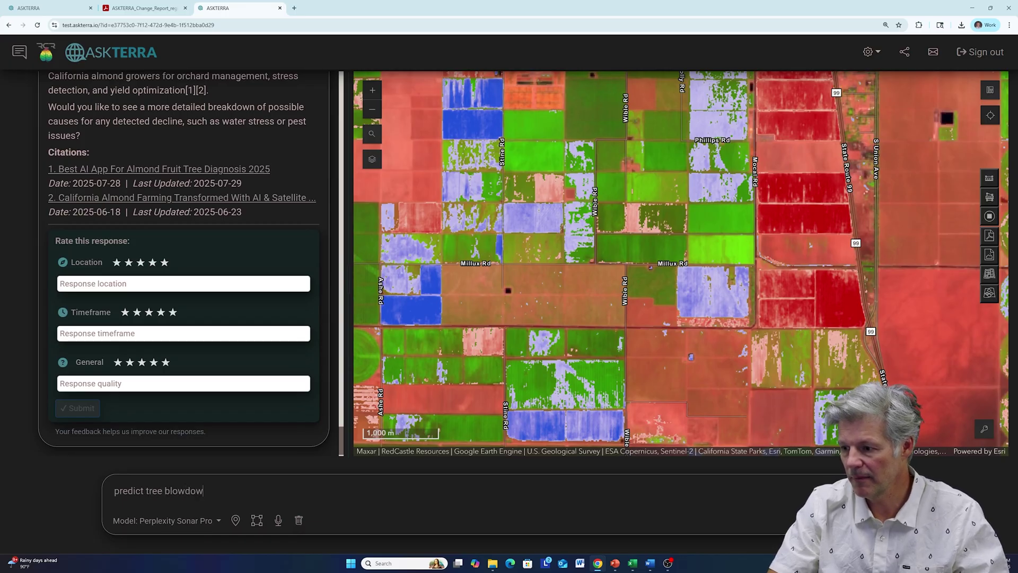
text(n from hu)
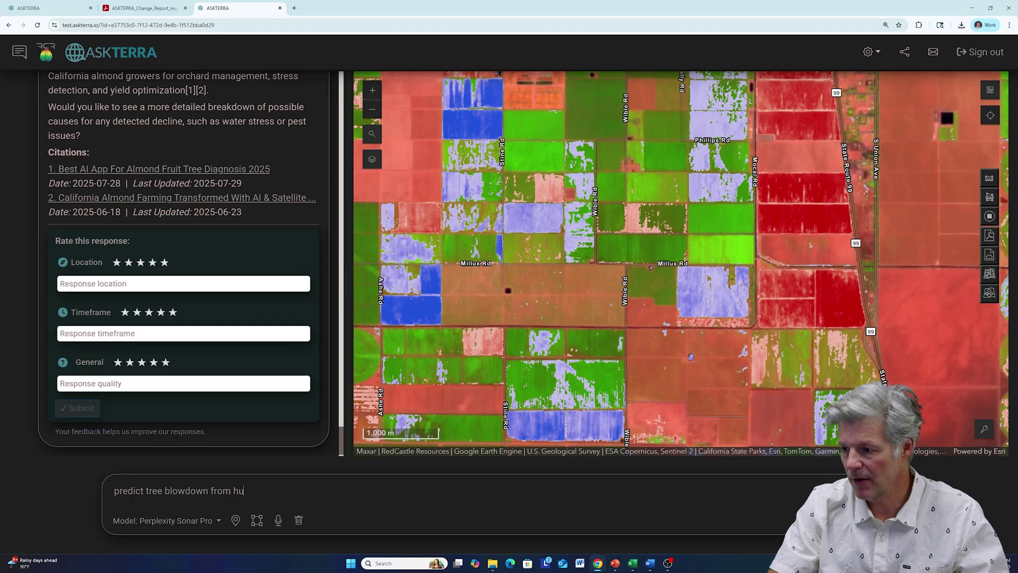
text(rricane hel)
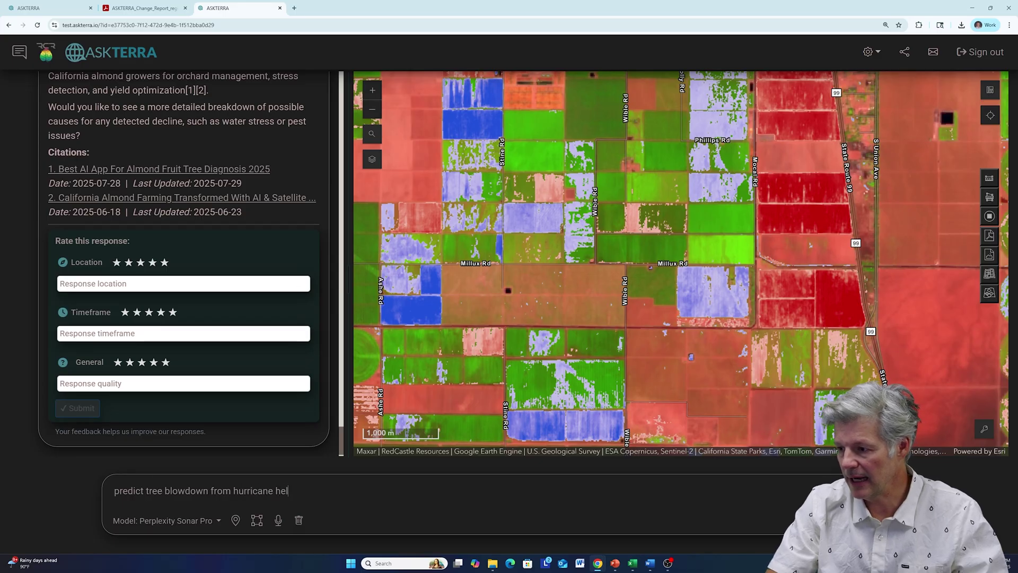
text(ene in )
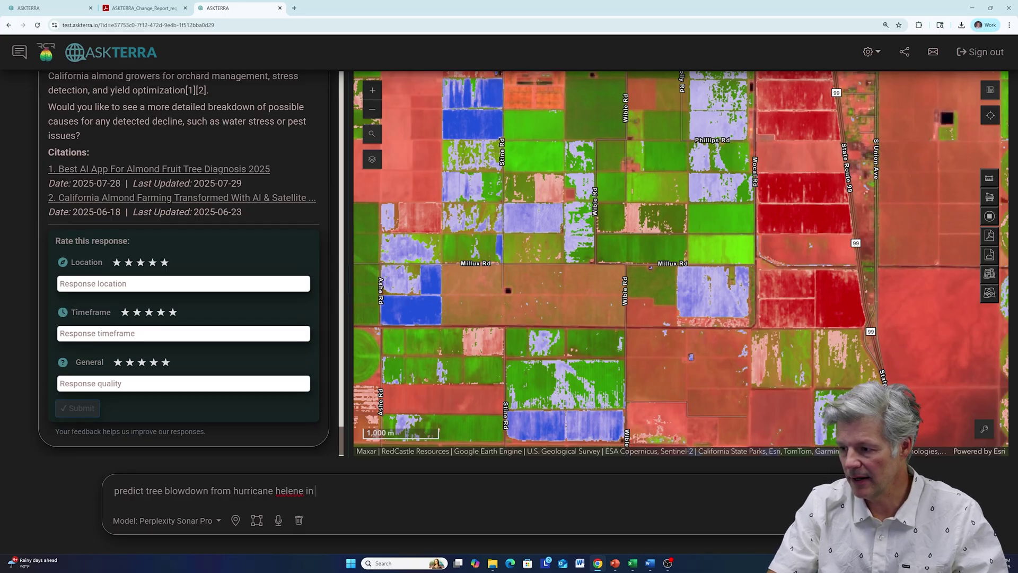
text(202)
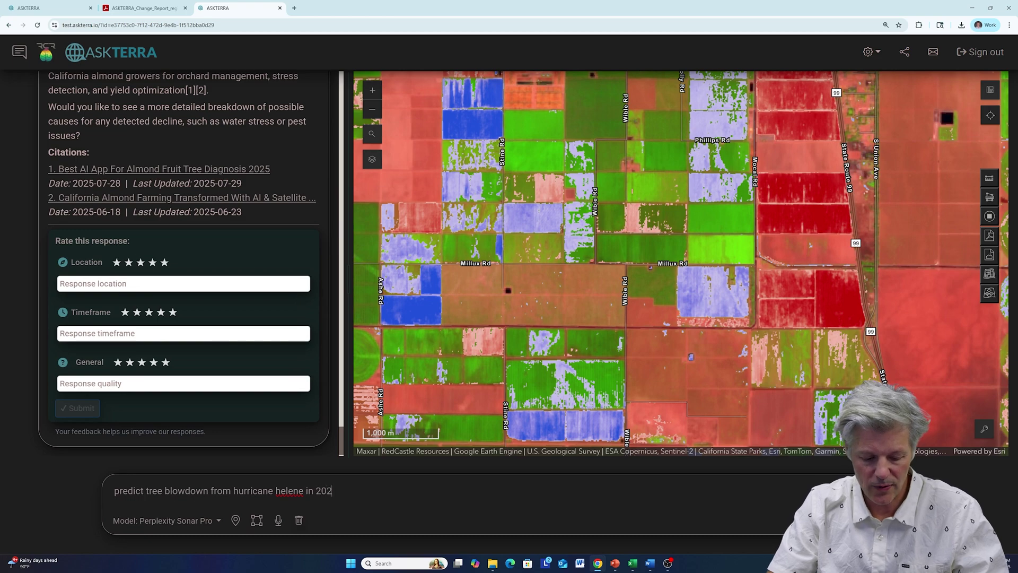
text(4,)
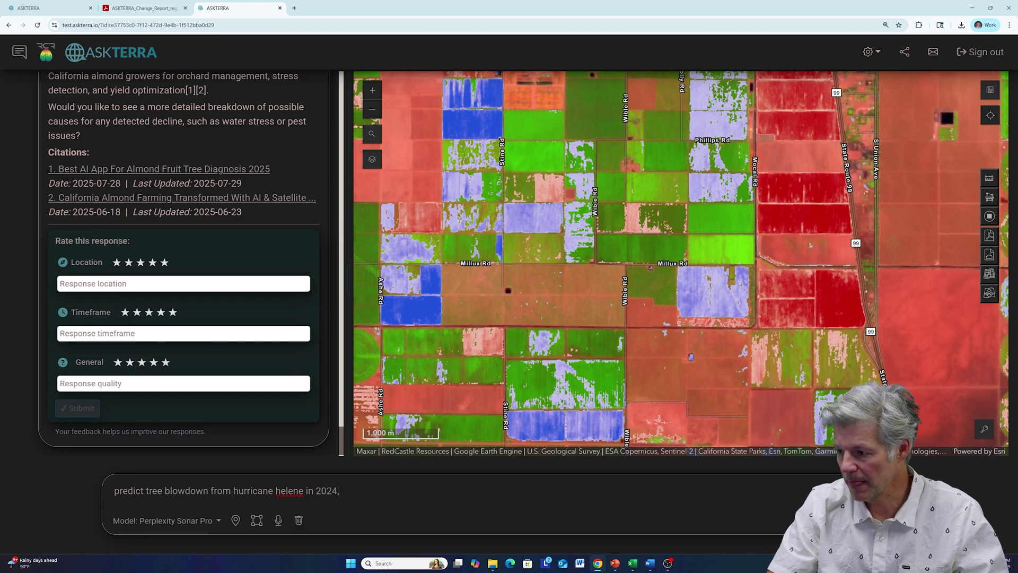
text( in flor)
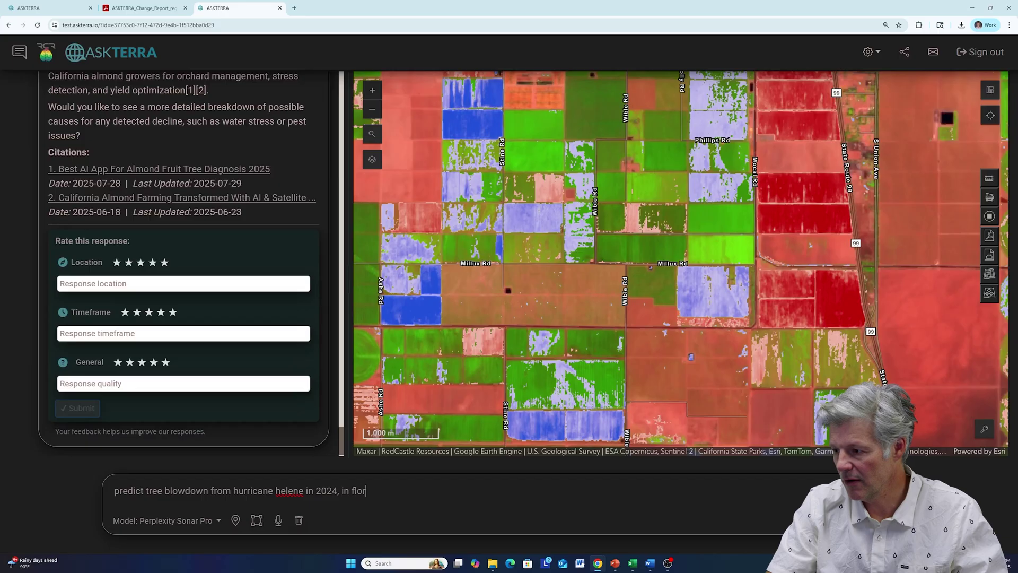
text(ida)
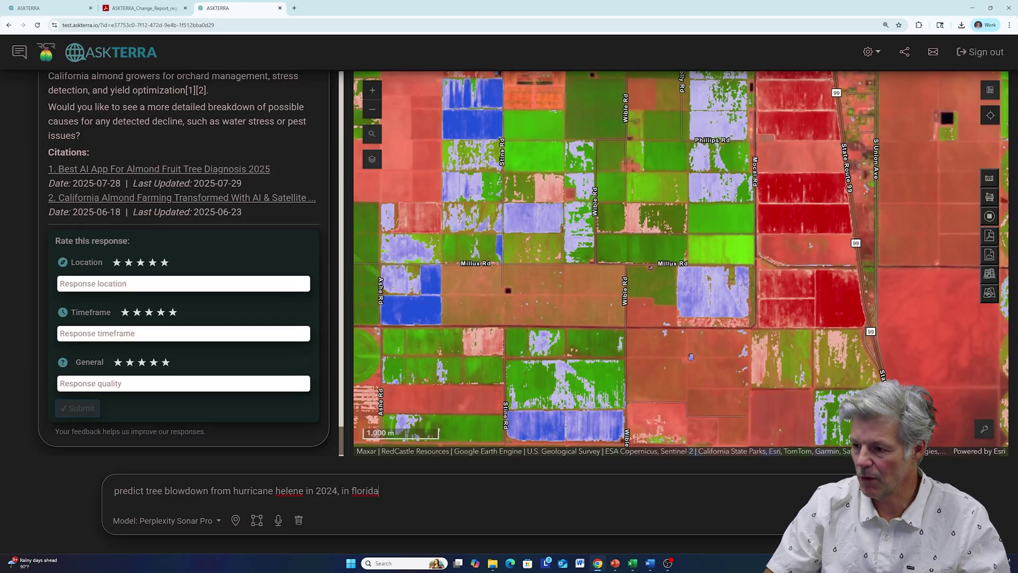
drag(114, 491, 208, 490)
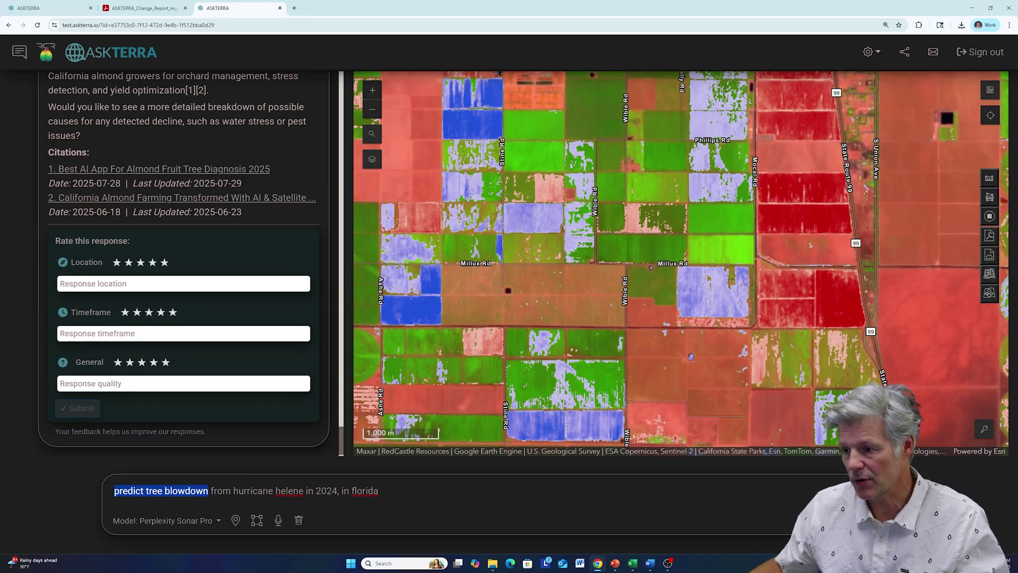
drag(233, 491, 303, 490)
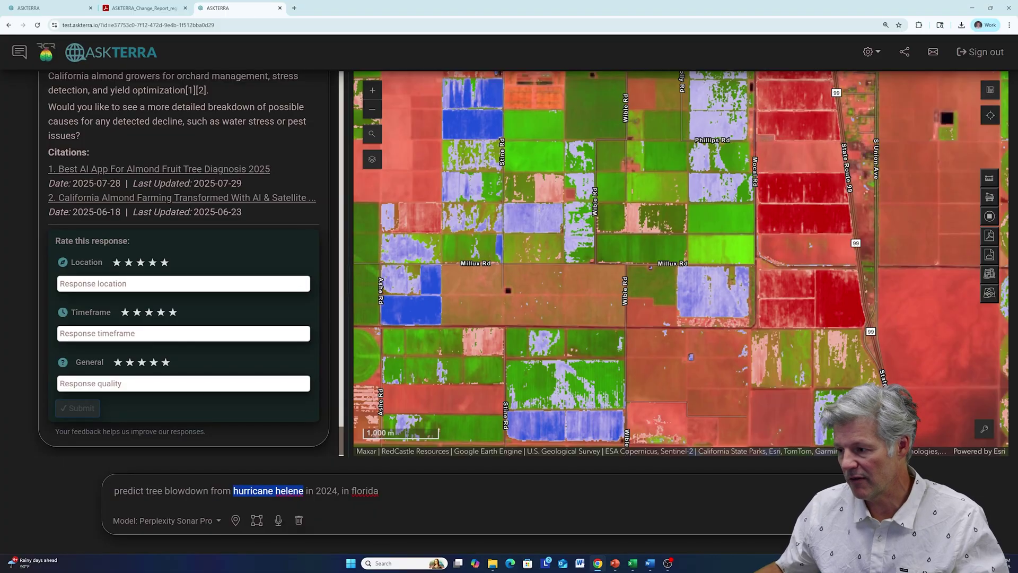
key(Return)
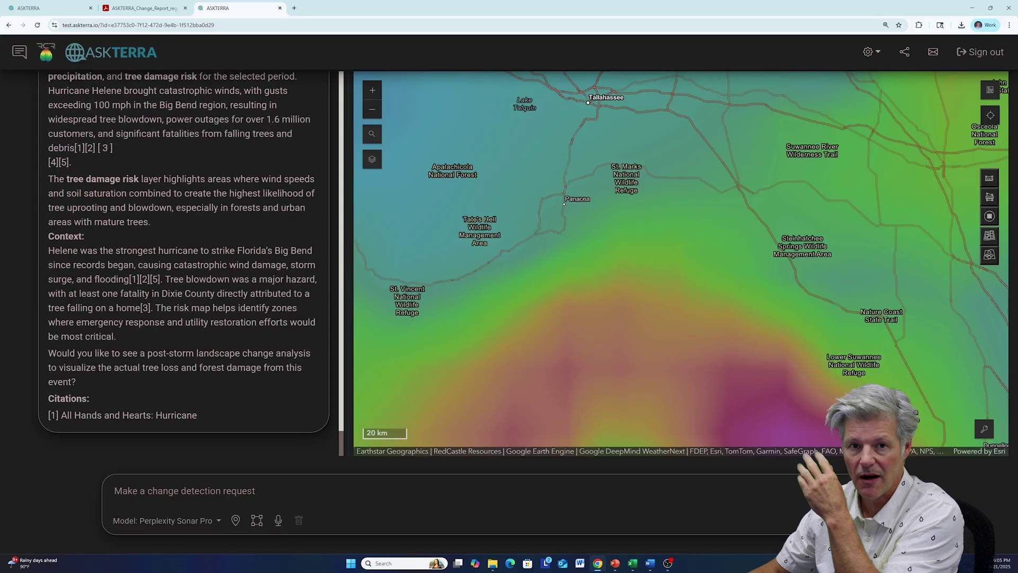
- Highlight the forecast's Start and End dates in the Helene response
scroll(198, 284, up, 15)
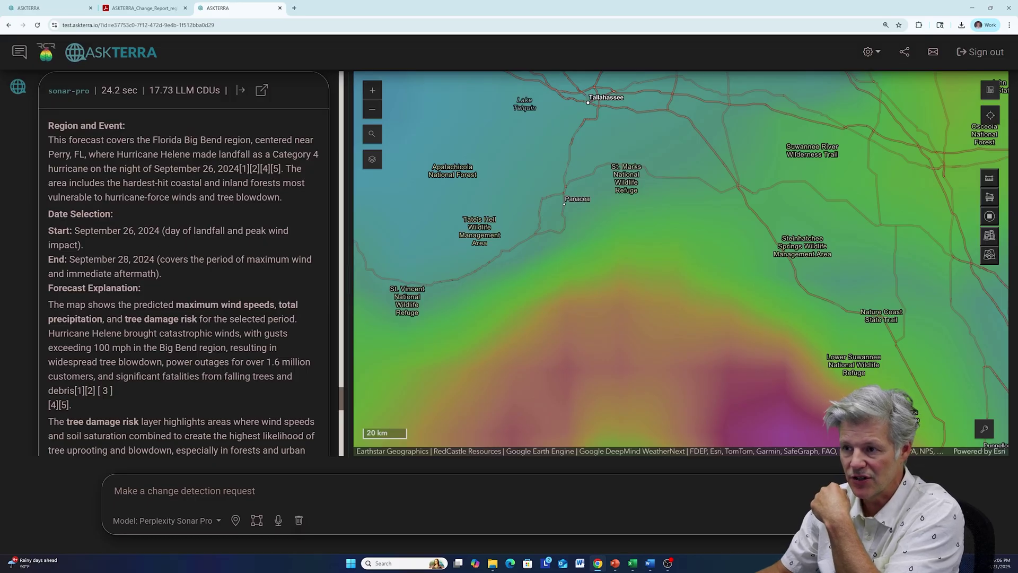
drag(48, 230, 136, 230)
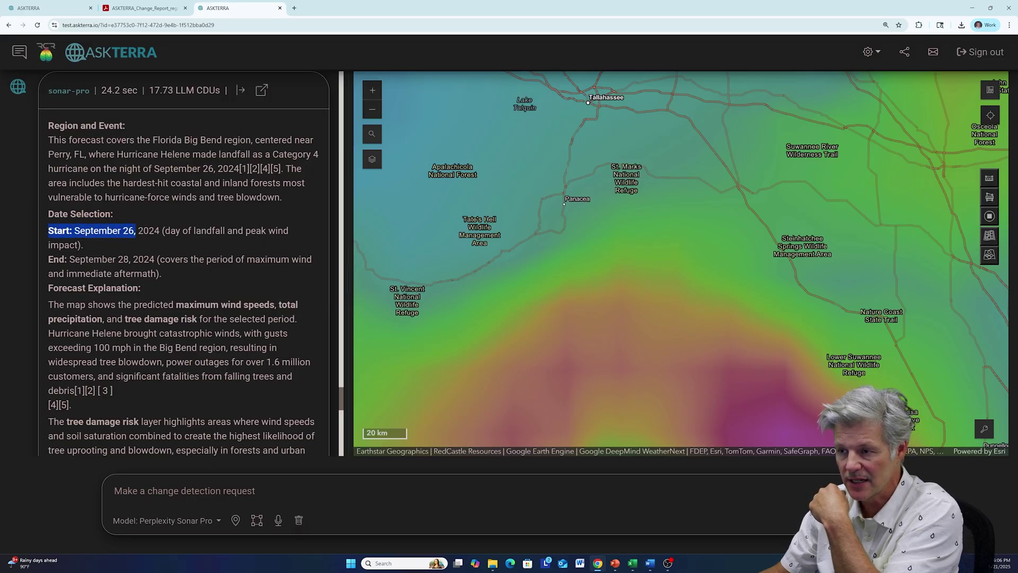
drag(48, 259, 150, 259)
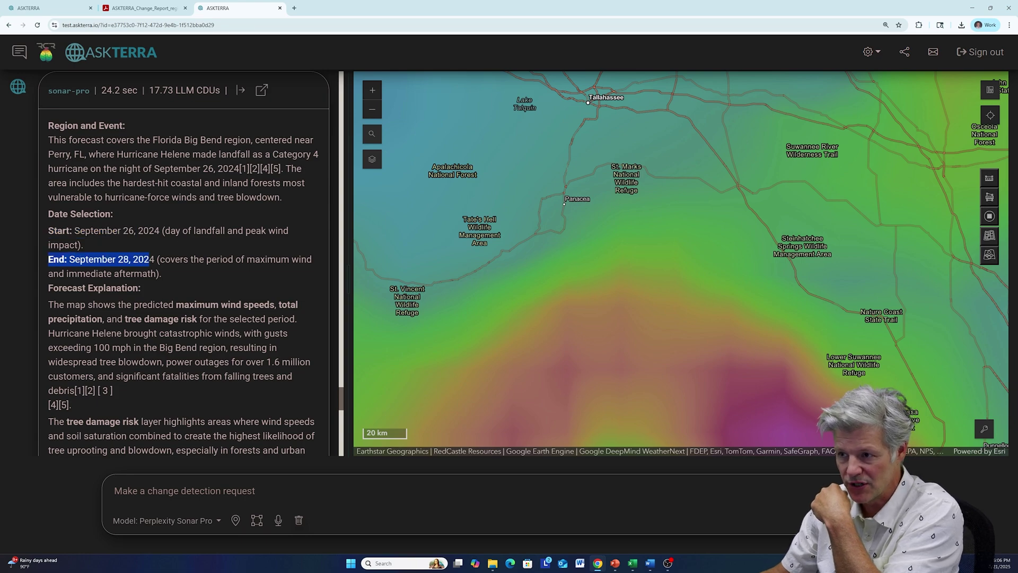
- Highlight the Forecast Explanation paragraph and zoom the map out over northern Florida
scroll(169, 286, down, 1)
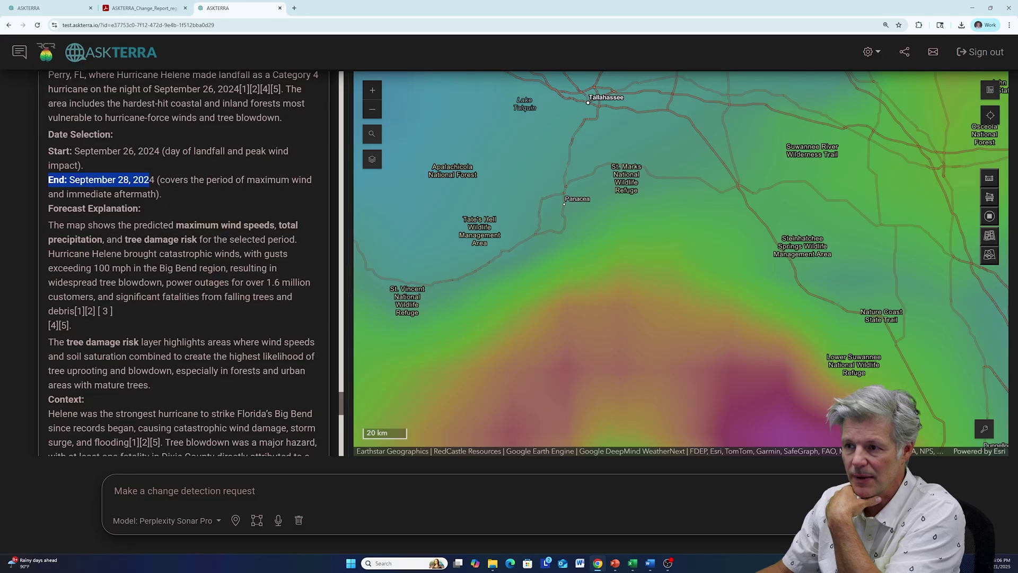
drag(53, 225, 101, 307)
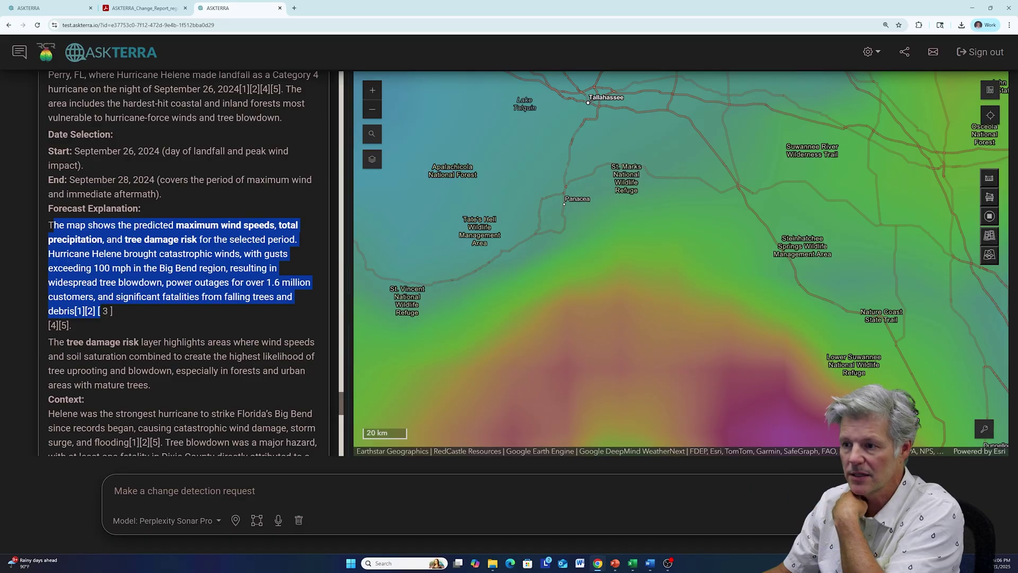
scroll(75, 233, down, 3)
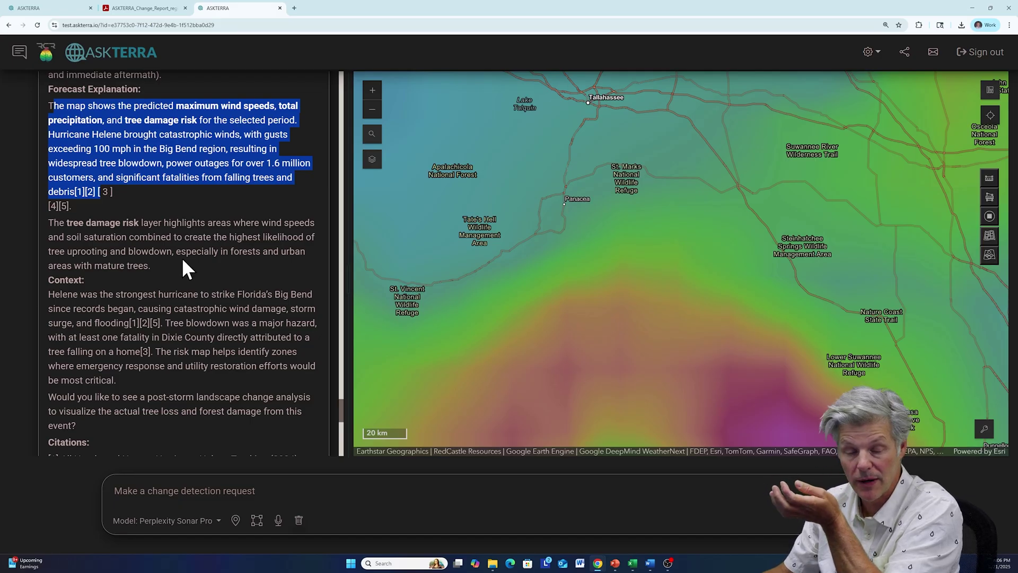
scroll(186, 267, down, 2)
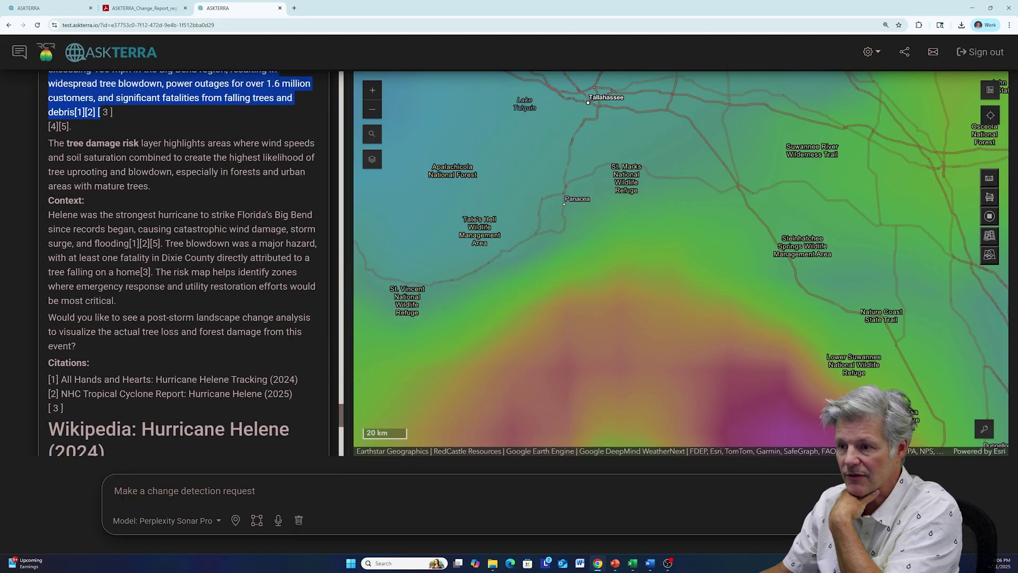
scroll(137, 266, down, 5)
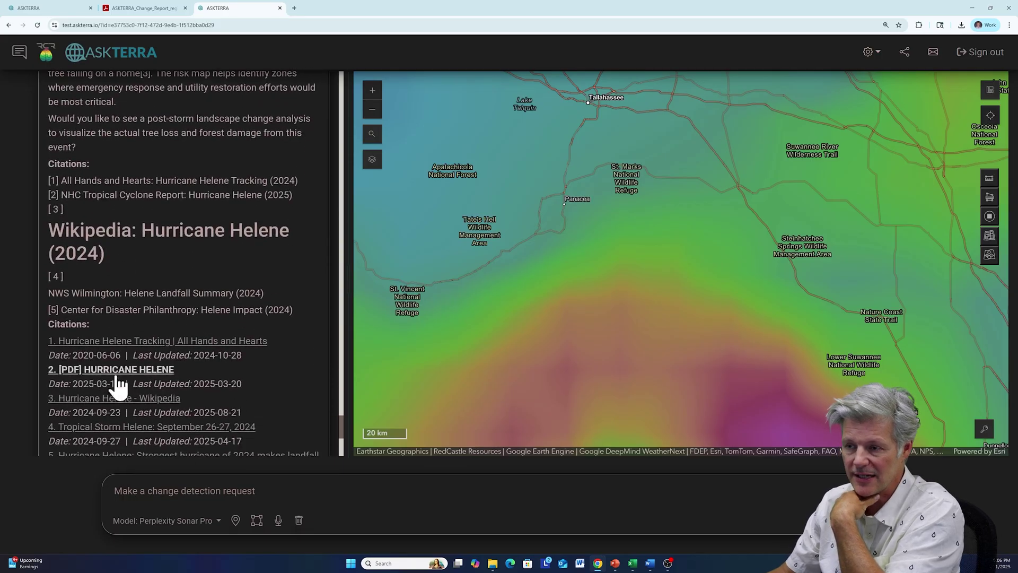
scroll(159, 318, up, 12)
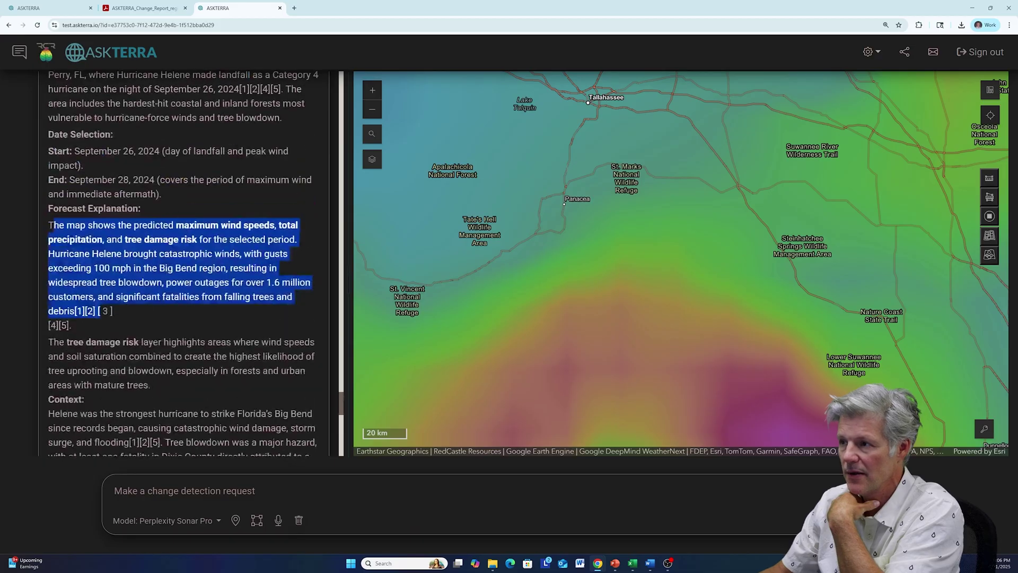
scroll(663, 263, down, 3)
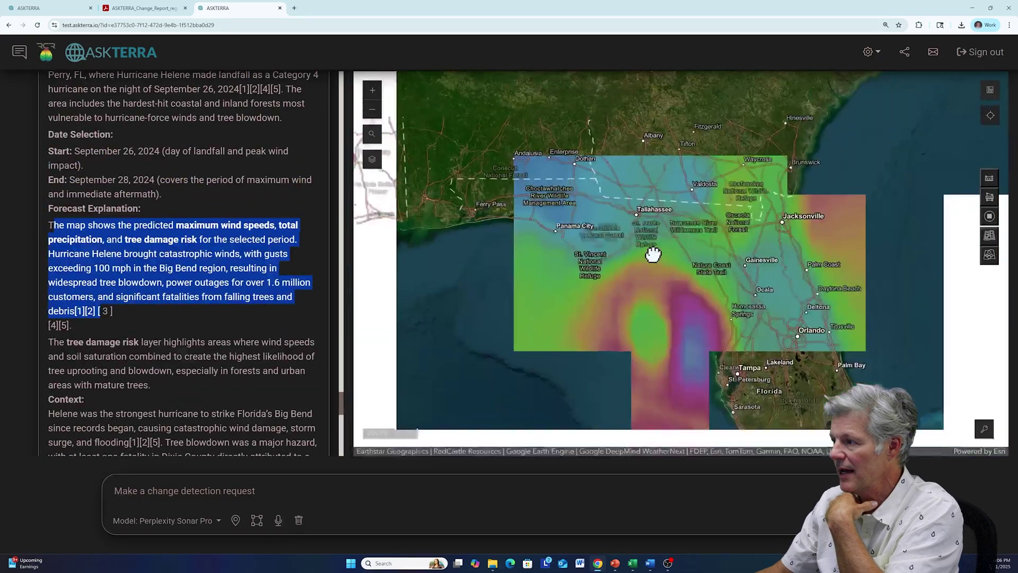
- Zoom out and pan until the high-risk path from near Cuba to the Big Bend shows
scroll(654, 252, down, 1)
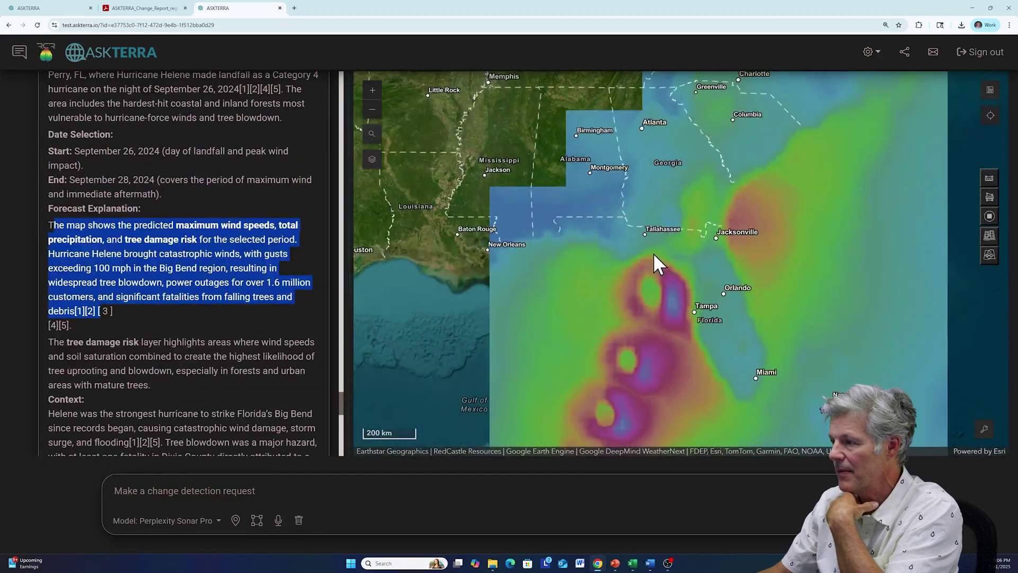
scroll(653, 253, down, 1)
drag(666, 248, 609, 223)
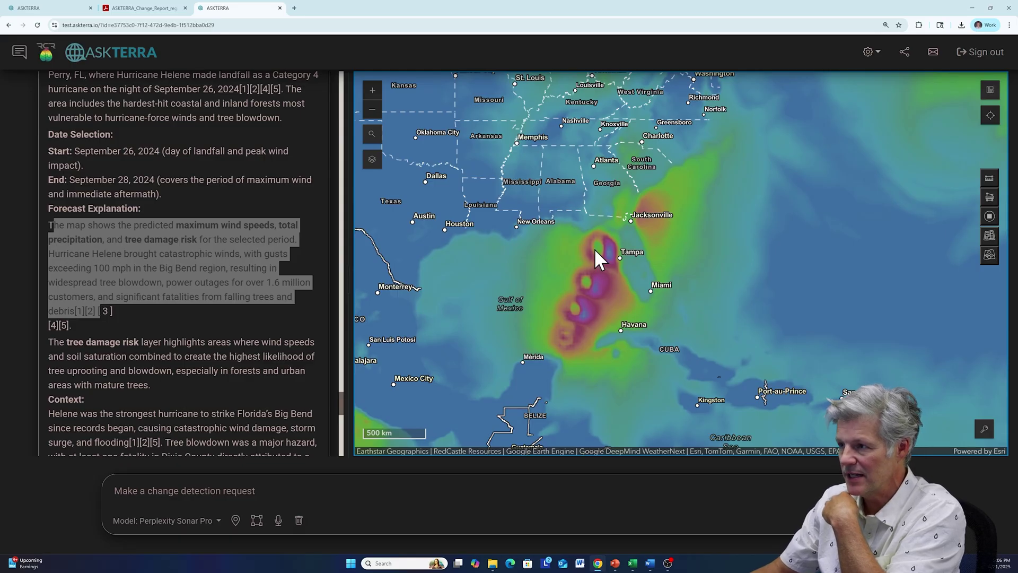
- Hide Max Wind, show Gales Damage, and follow its purple damage north toward the Carolinas
click(372, 159)
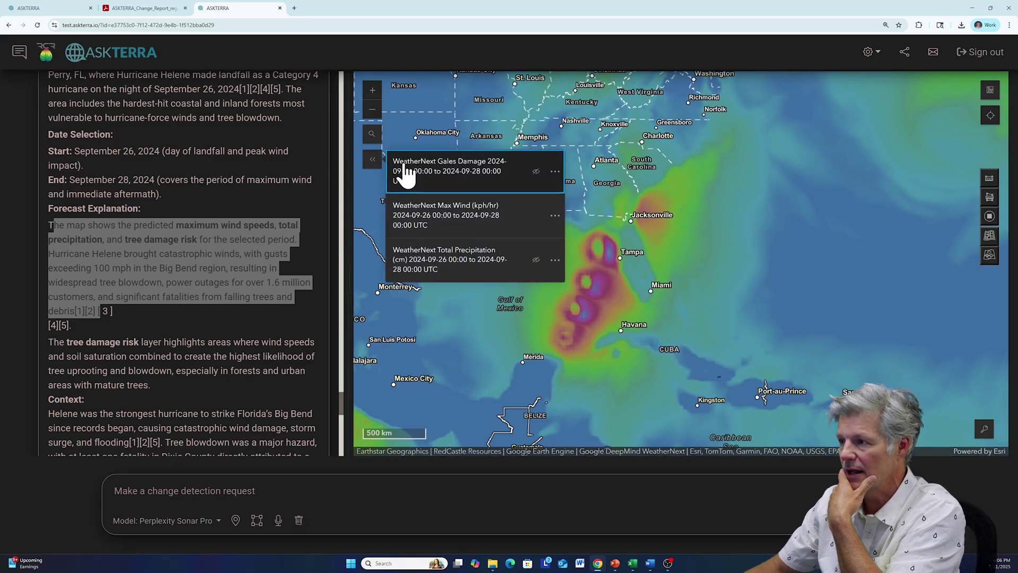
click(536, 215)
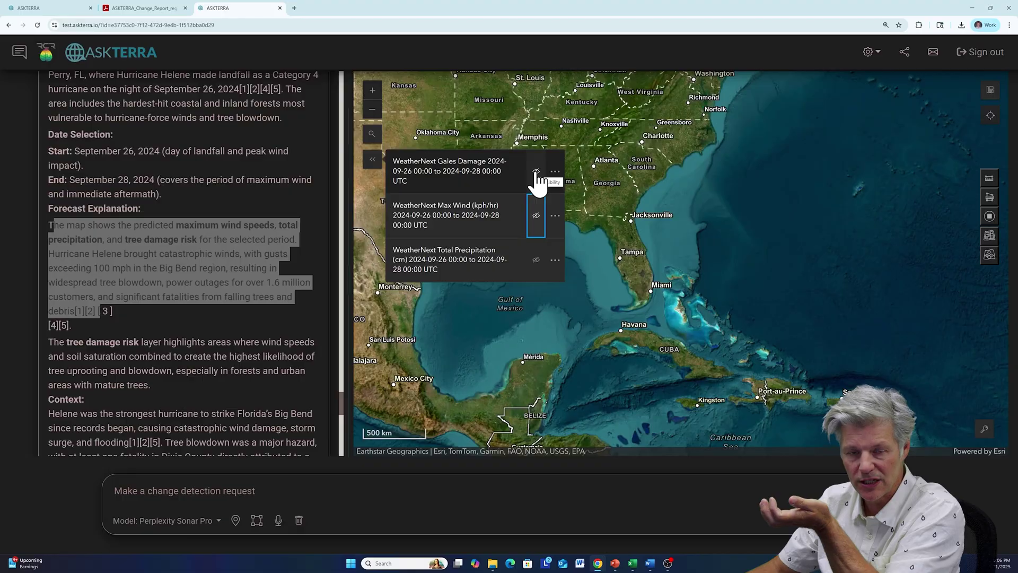
click(536, 171)
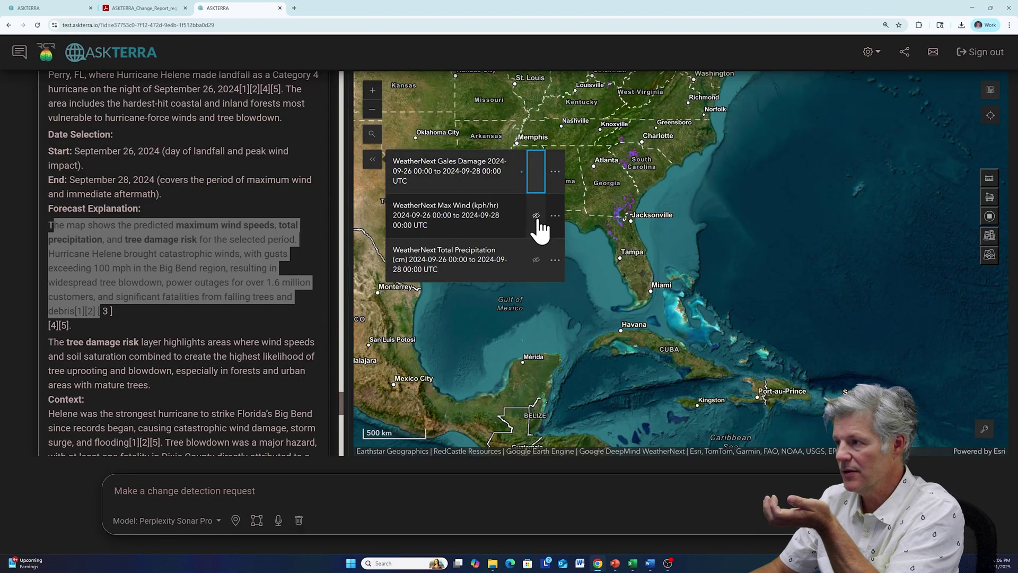
scroll(598, 209, up, 2)
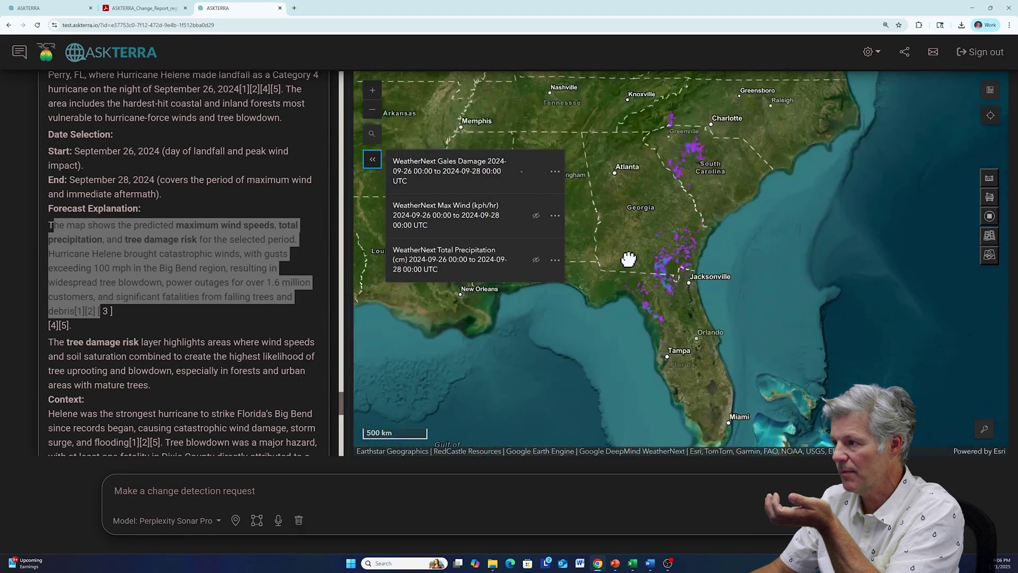
scroll(625, 232, up, 3)
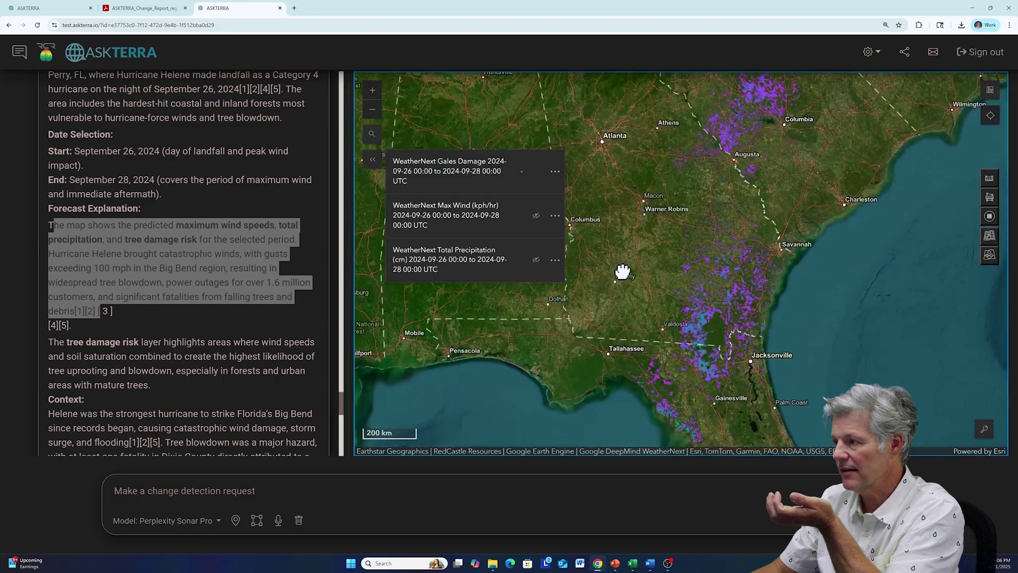
drag(618, 259, 613, 251)
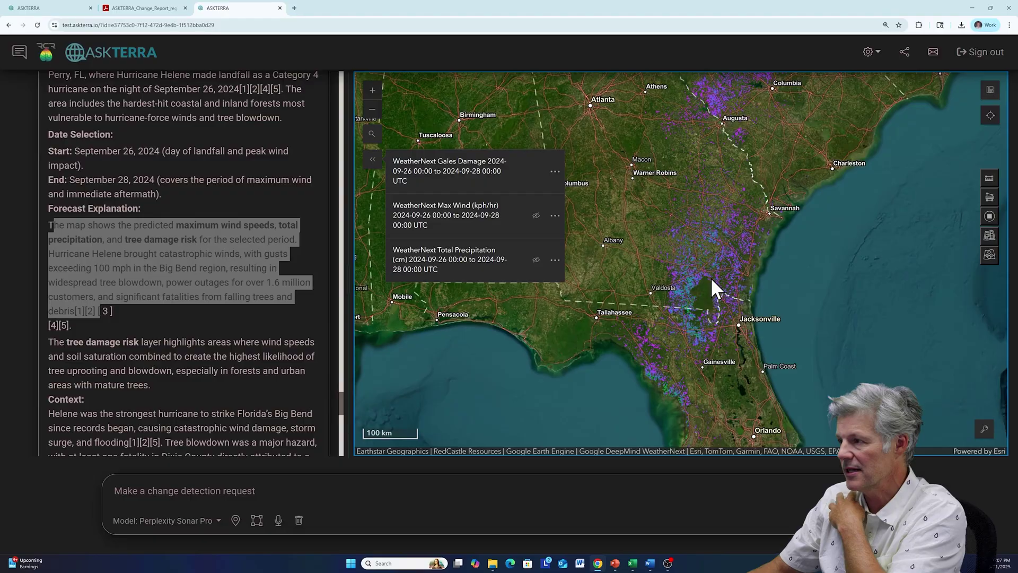
drag(723, 238, 652, 414)
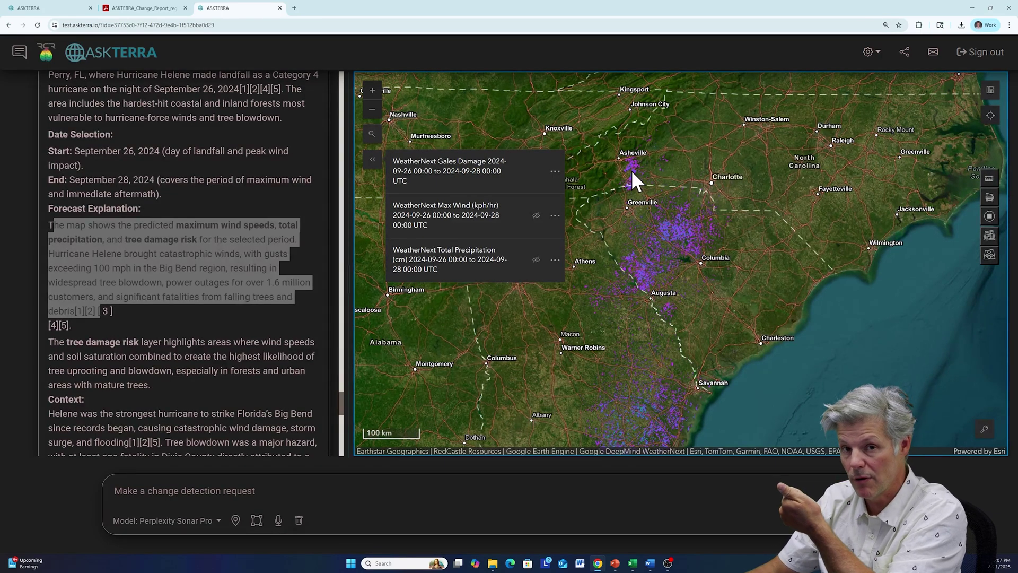
- Hide Gales Damage, show Total Precipitation, and zoom out to see its Southeast extent
click(536, 172)
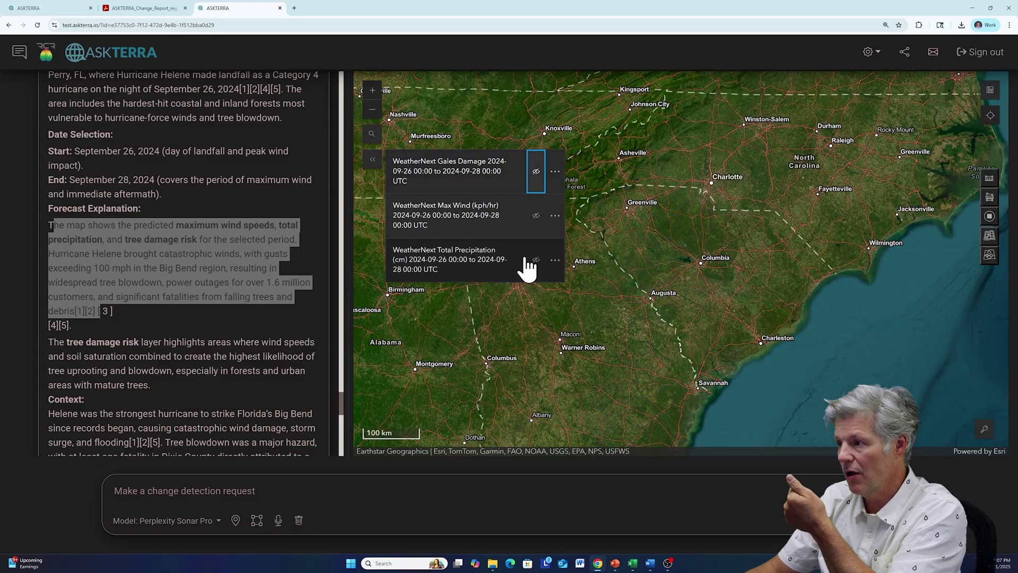
click(536, 260)
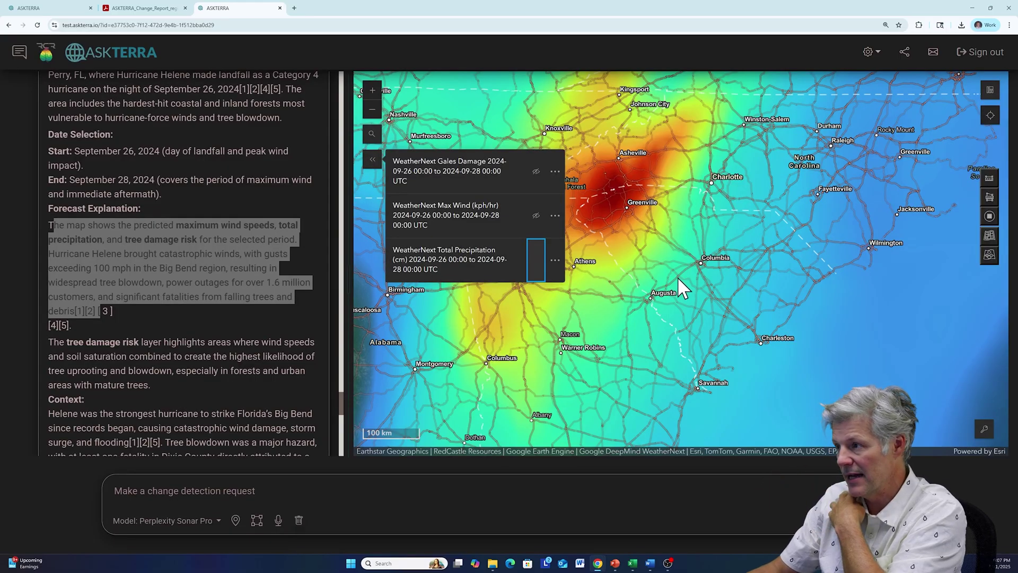
drag(625, 252, 725, 204)
scroll(697, 233, down, 1)
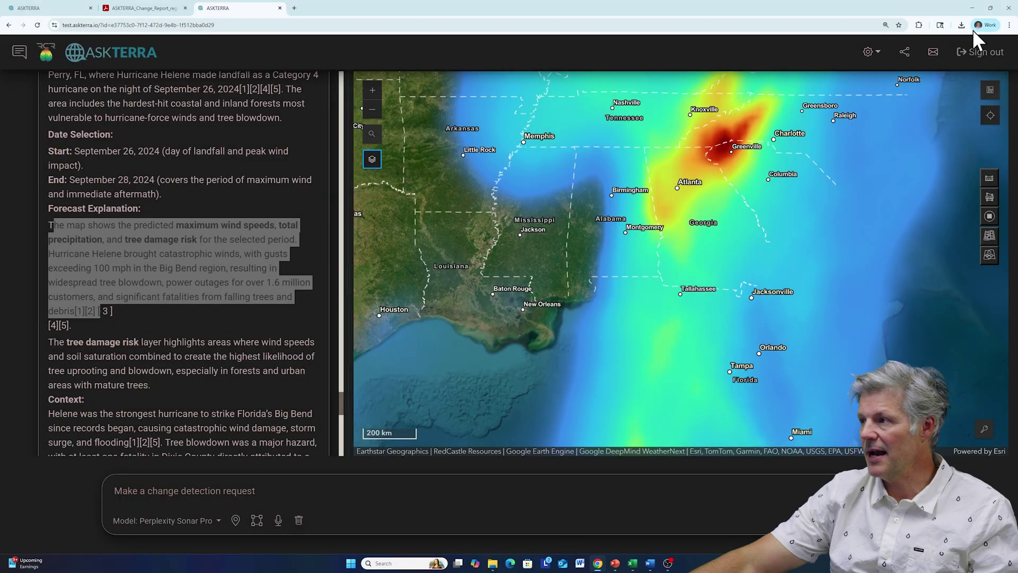
- Open Your AskTerra Usage from the settings gear and scroll to the CDU Usage Over Time chart
click(878, 57)
click(891, 89)
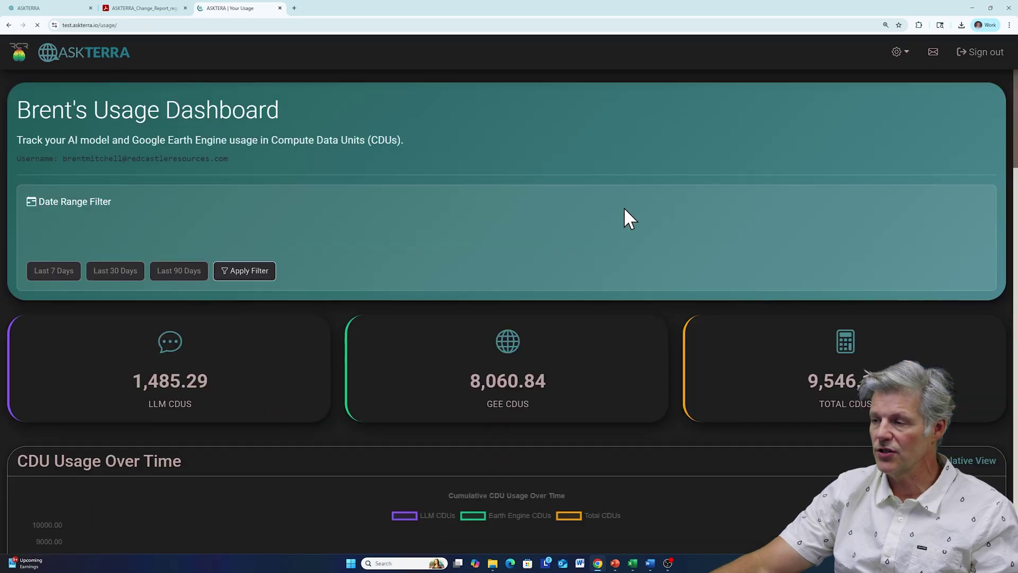
scroll(554, 258, down, 5)
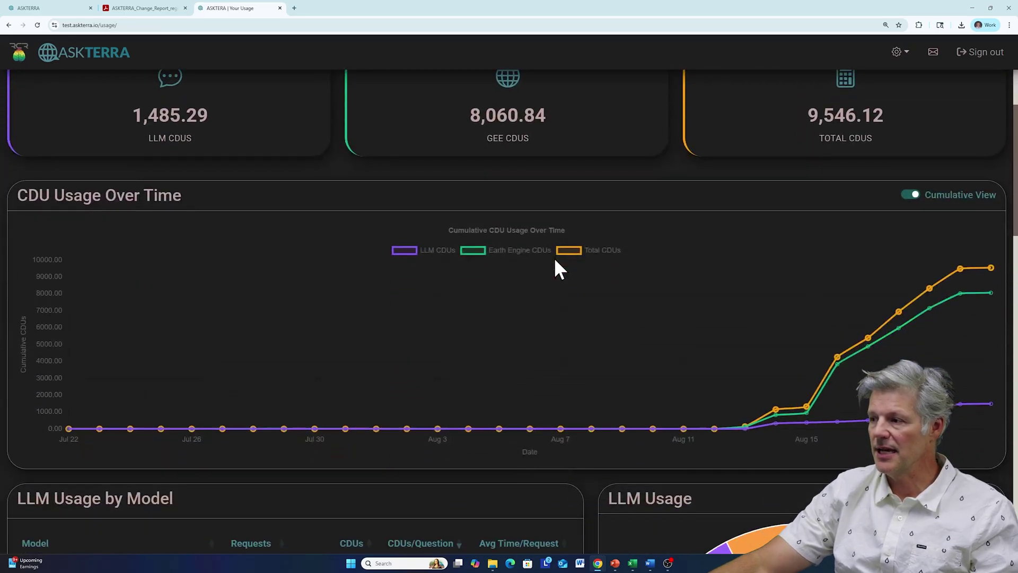